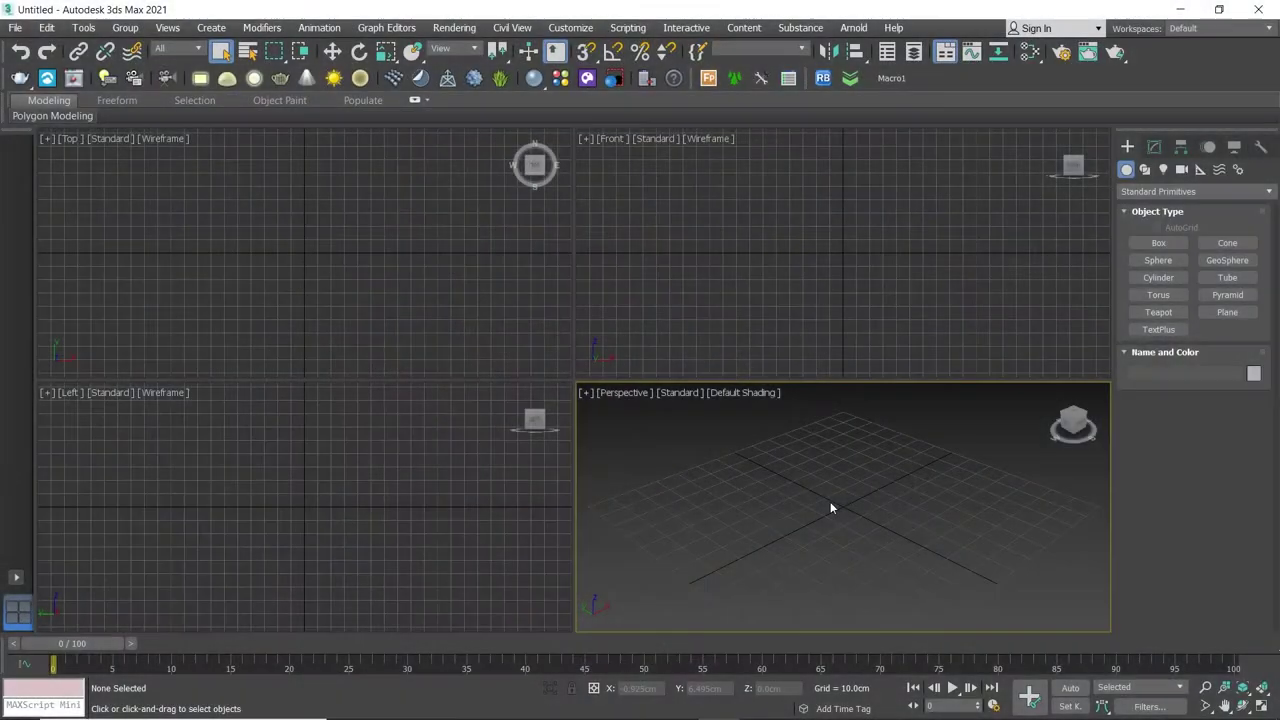
Maximize the Perspective view and create a box 1 cm long, 60 cm wide and 20 cm high
key(alt+w)
alt+middle_drag(710, 445, 694, 454)
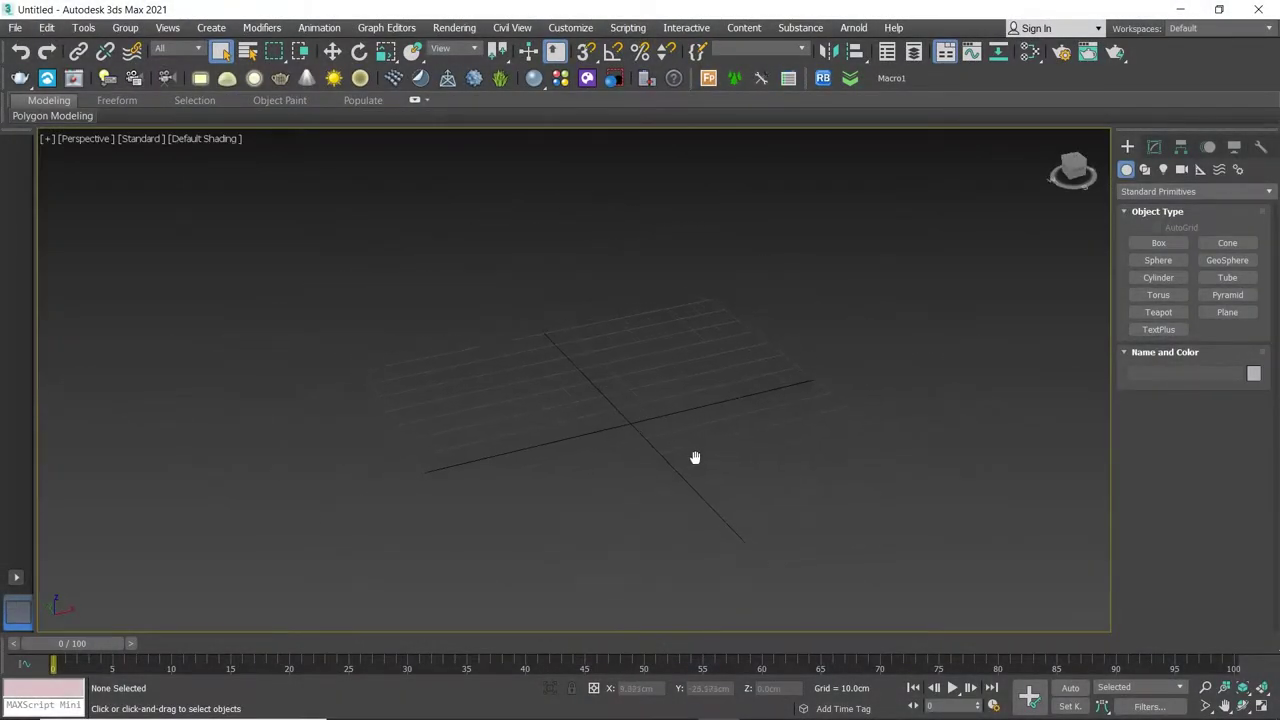
click(1158, 243)
drag(455, 452, 780, 391)
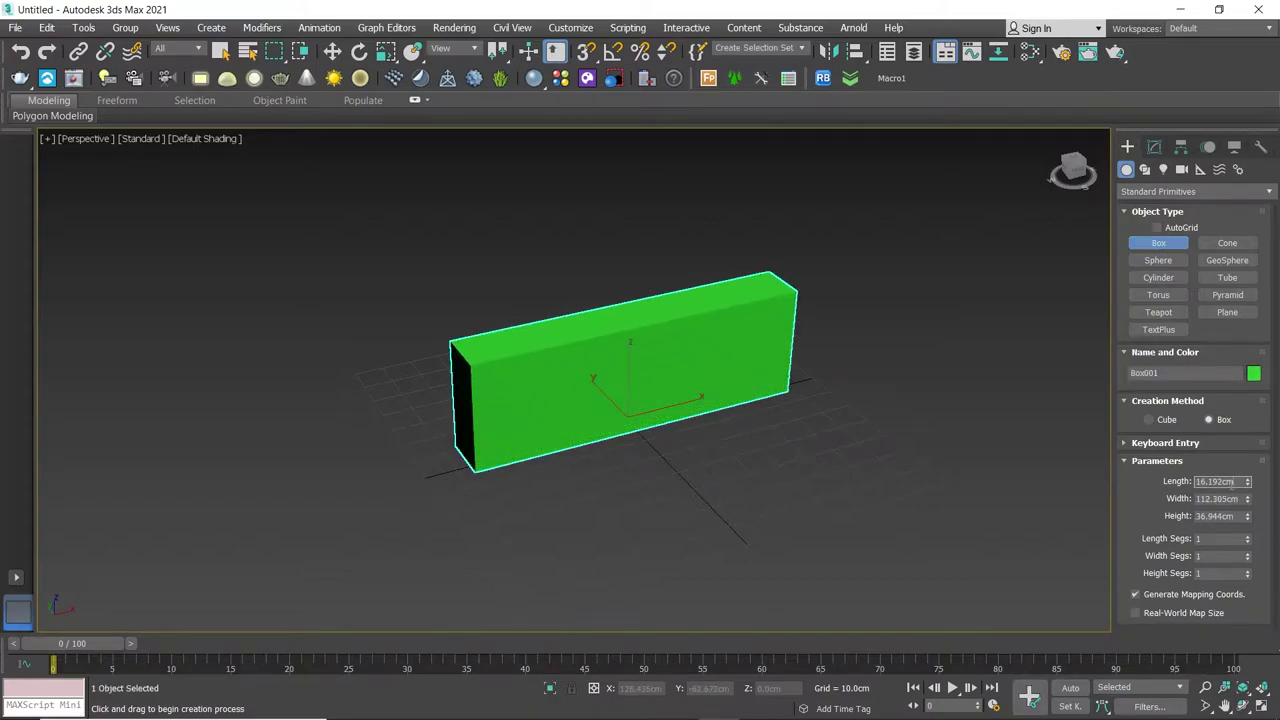
text(1)
key(Tab)
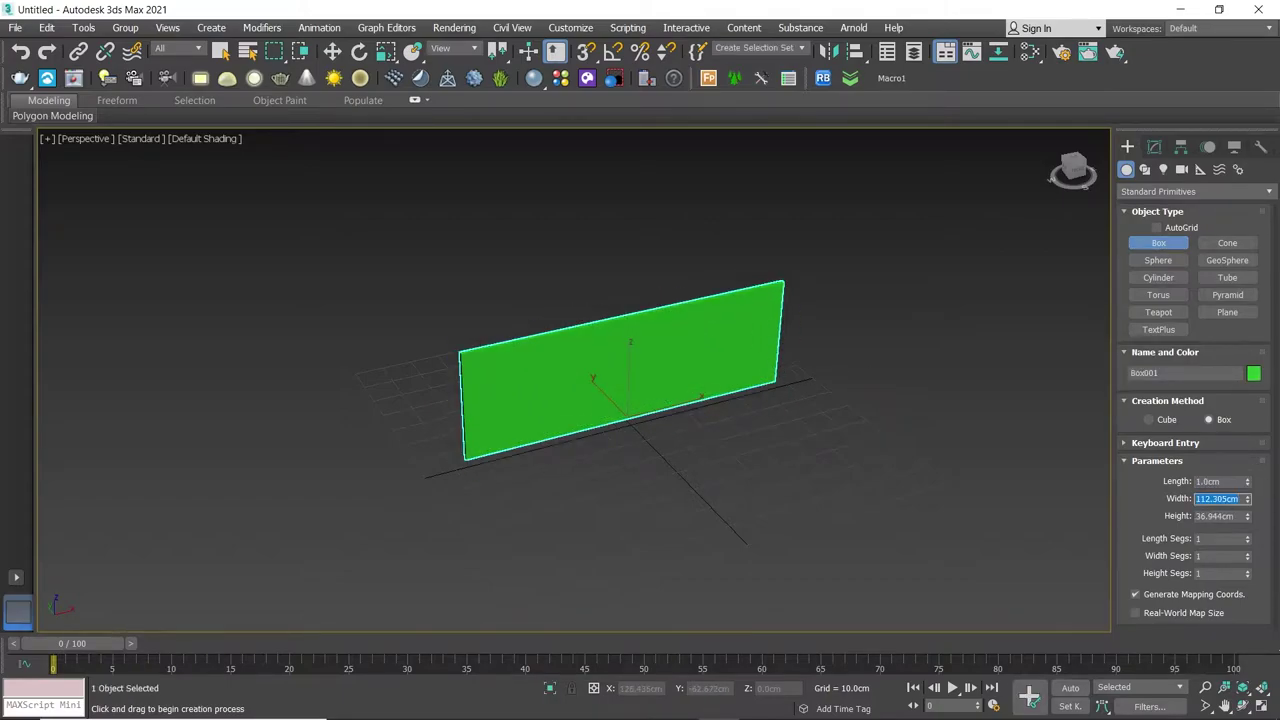
text(60)
key(Tab)
key(Return)
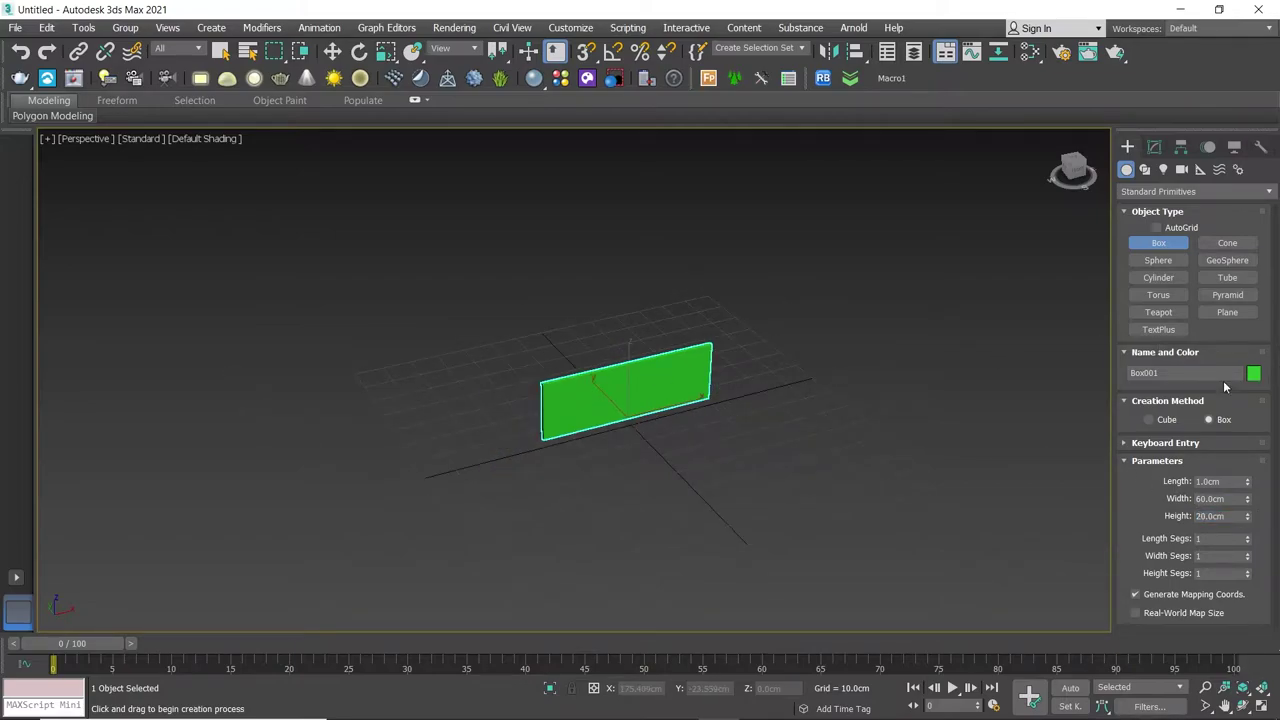
Give the box a grey object colour
click(1254, 373)
click(484, 394)
click(730, 438)
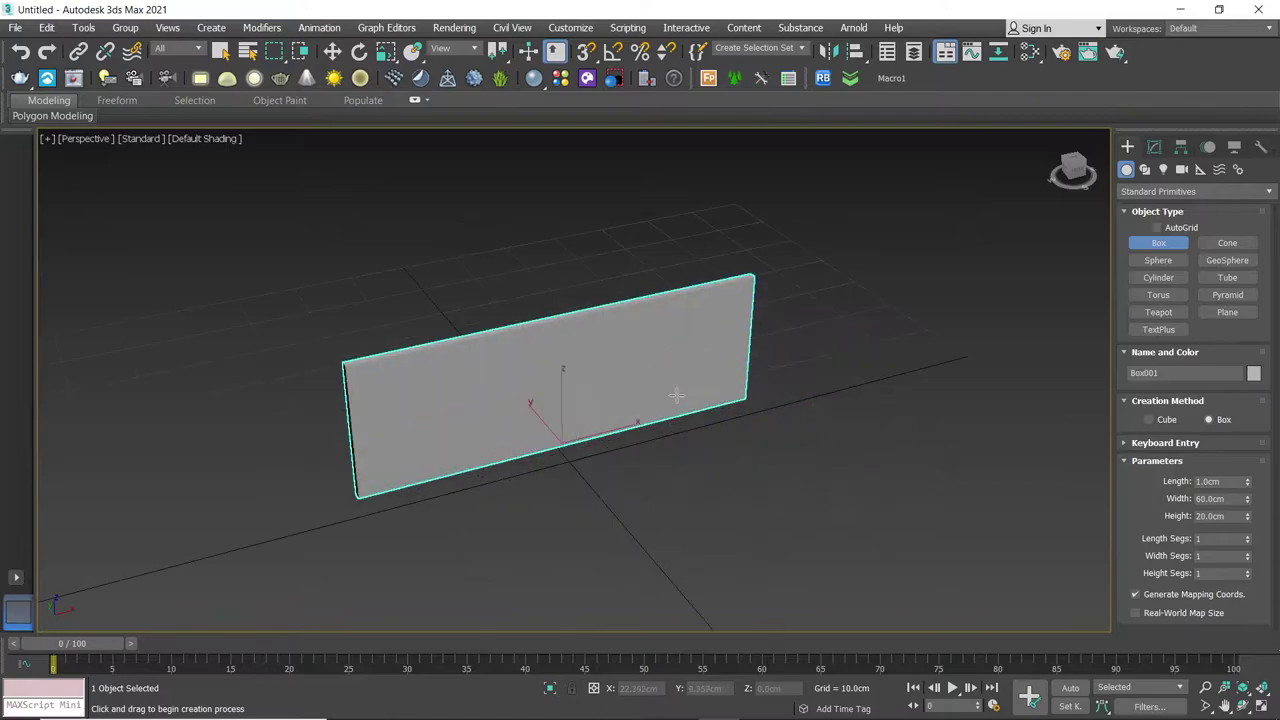
Turn on edged faces and set the box to 30 width segments
key(F4)
alt+middle_drag(615, 392, 528, 357)
scroll(540, 366, up, 5)
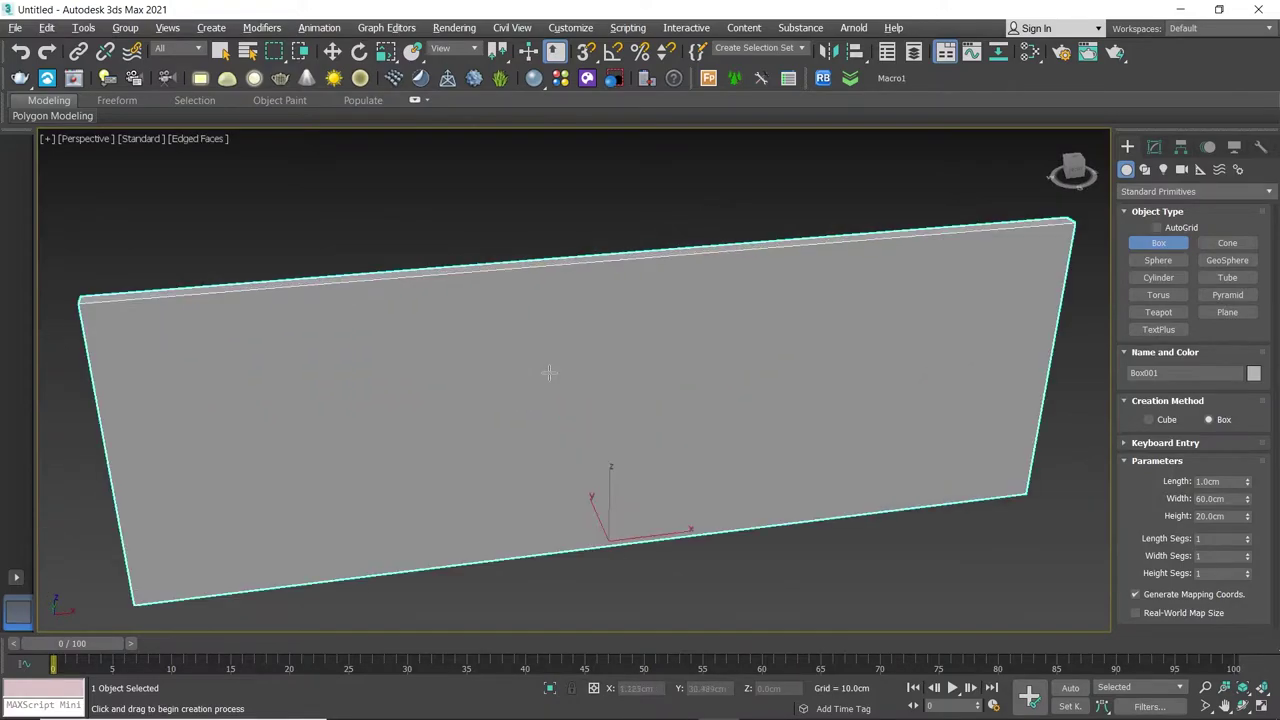
scroll(555, 370, down, 3)
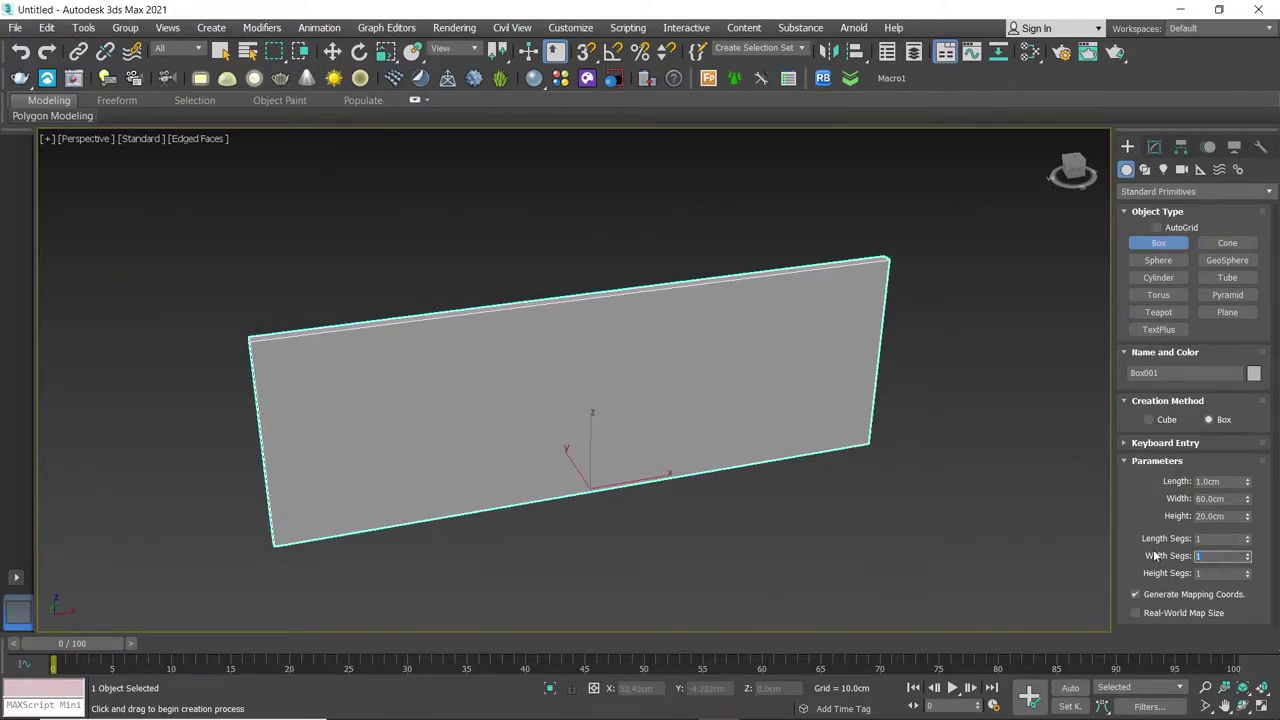
text(30)
key(Return)
alt+middle_drag(848, 488, 812, 455)
Add an Edit Poly modifier to the box in the Modify panel
click(1154, 147)
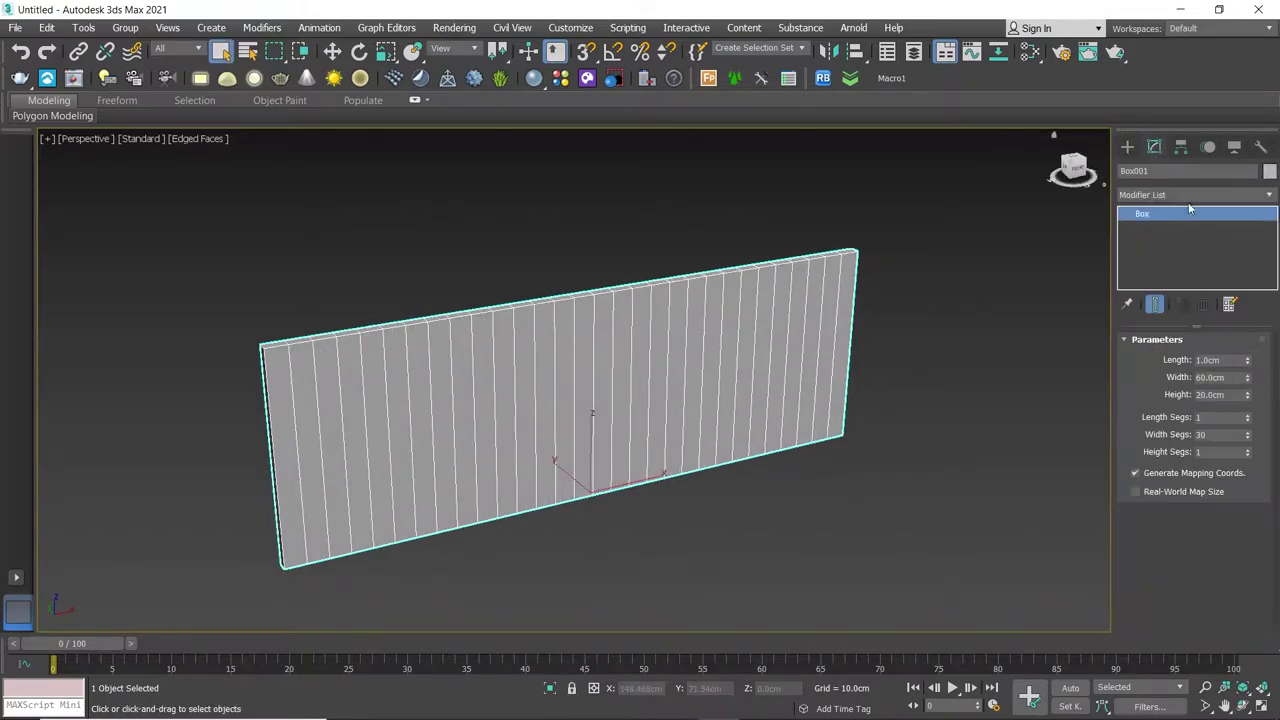
click(1271, 194)
text(esh)
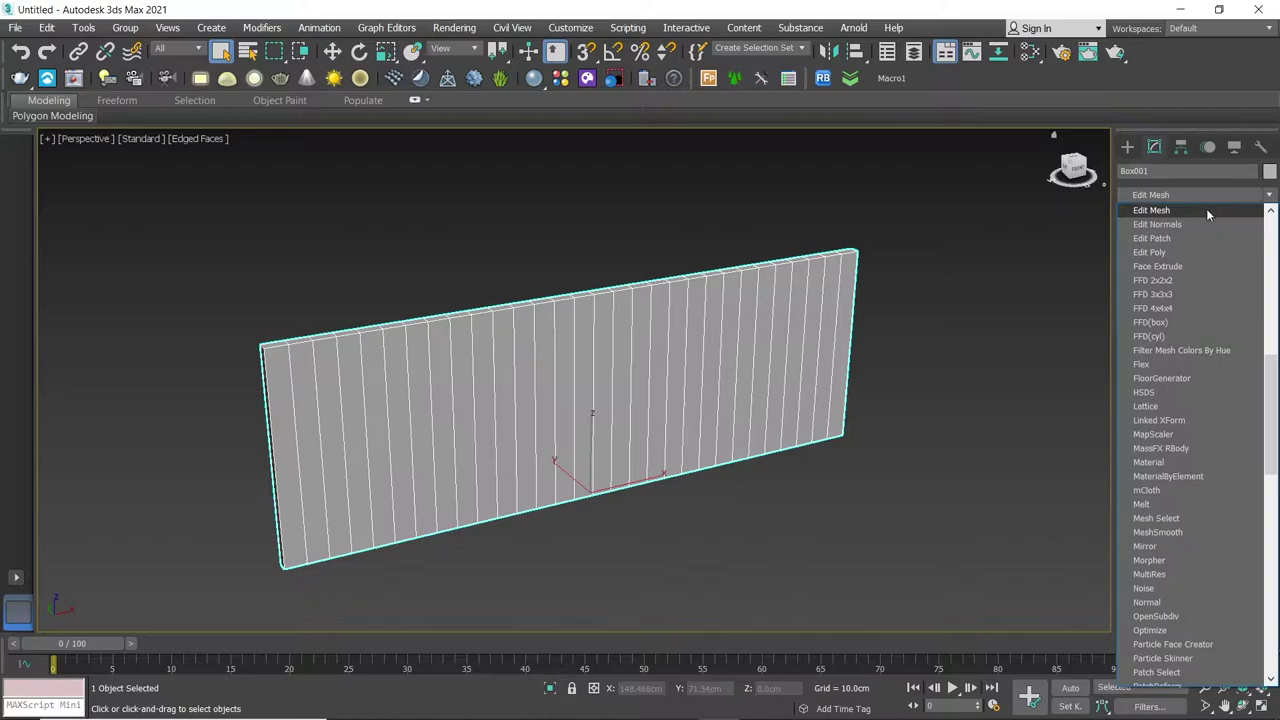
click(1151, 252)
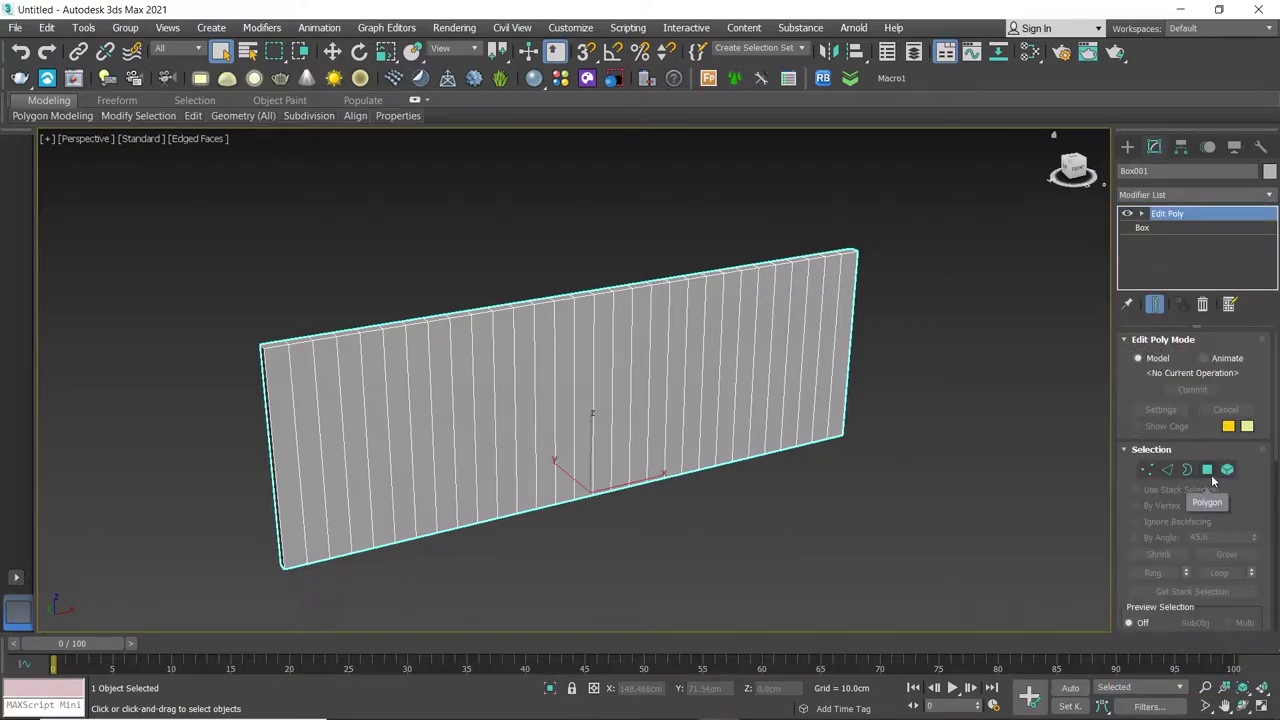
At Polygon level, select the slab's right end face and delete it
click(1210, 474)
mouse_move(557, 357)
alt+middle_down()
mouse_move(580, 337)
mouse_move(431, 363)
mouse_move(703, 407)
alt+middle_up()
click(418, 360)
scroll(418, 360, down, 5)
scroll(729, 410, up, 5)
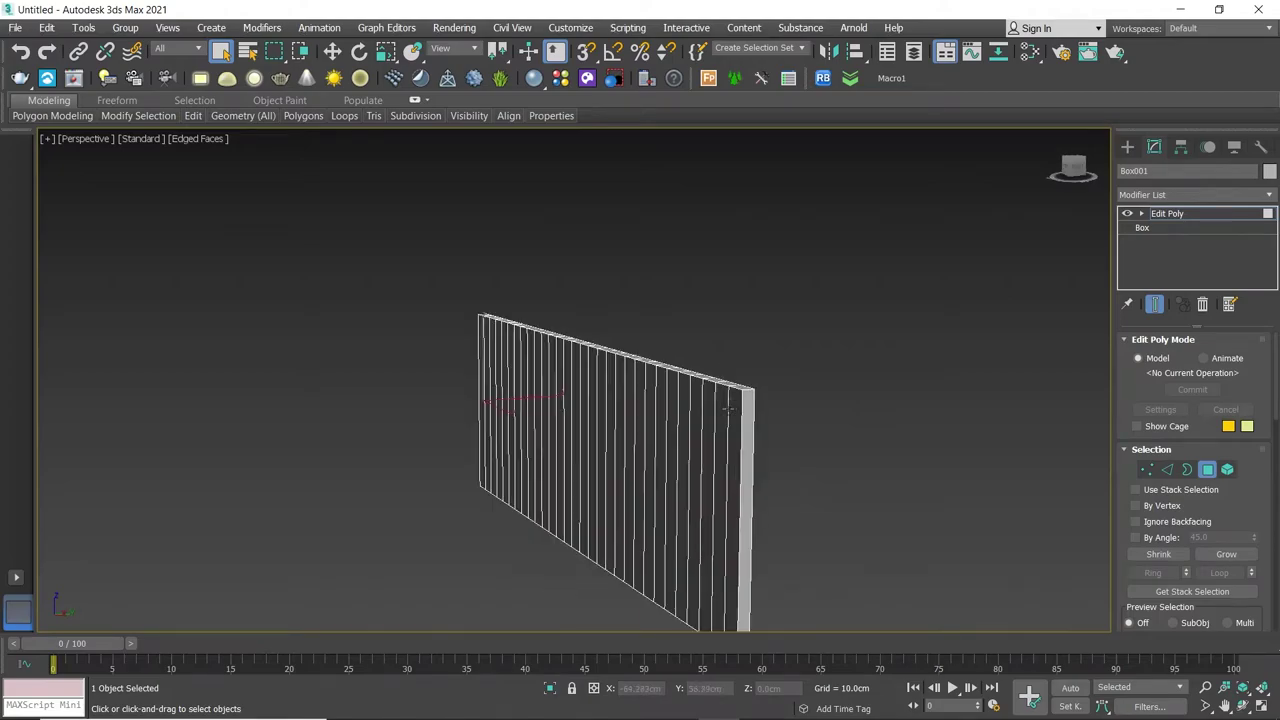
click(744, 407)
key(Delete)
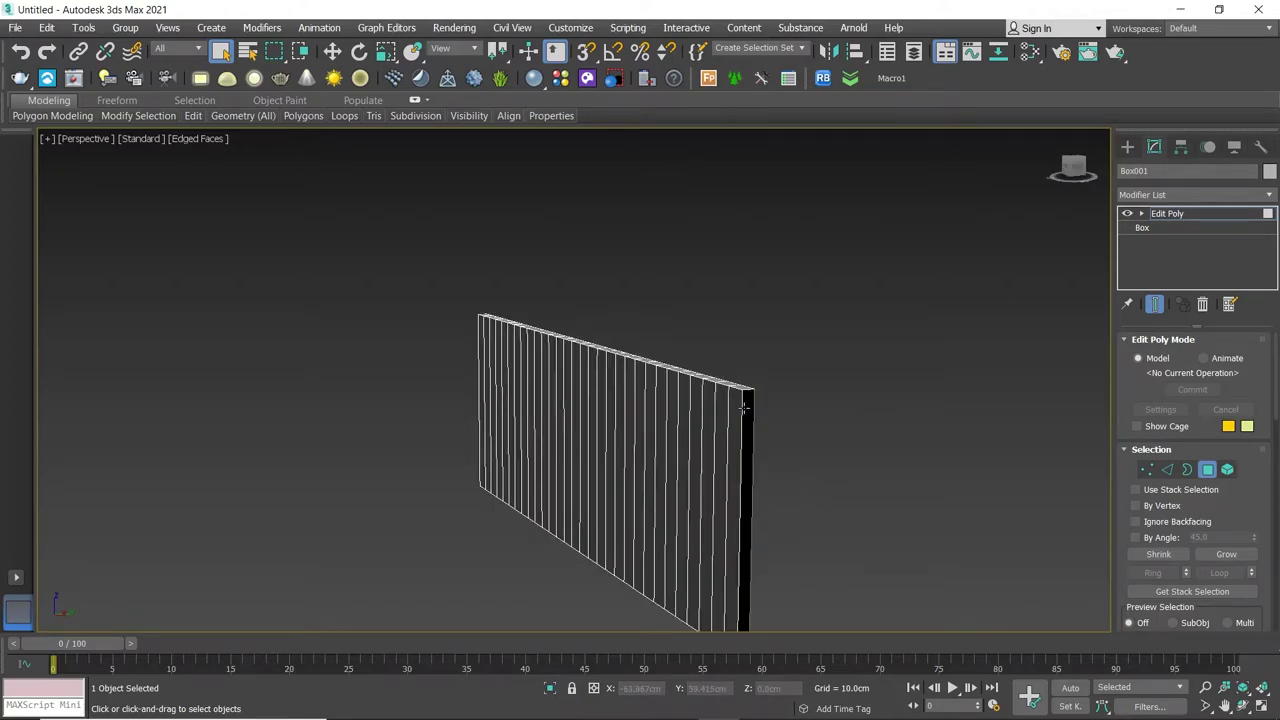
alt+middle_drag(561, 420, 628, 434)
scroll(390, 432, up, 2)
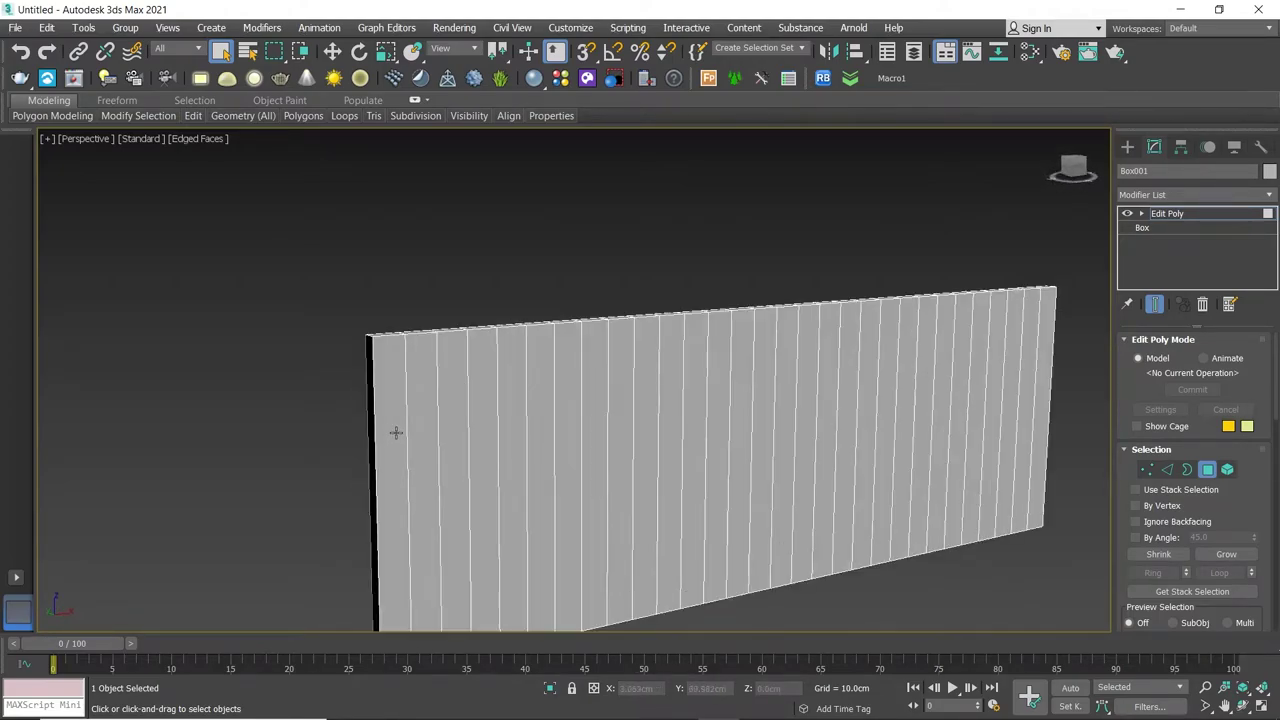
At Edge level, select the full ring of the slab's vertical edges
key(2)
click(407, 428)
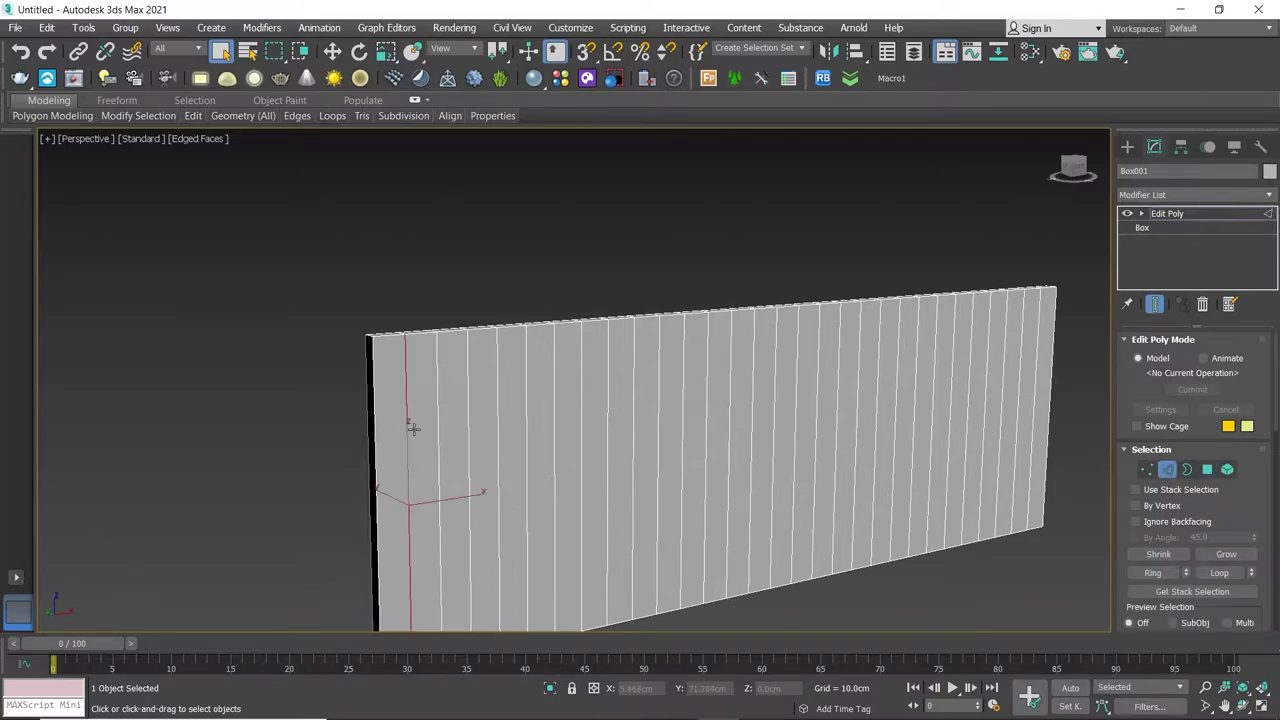
click(1153, 572)
mouse_move(880, 443)
alt+middle_down()
mouse_move(980, 429)
mouse_move(869, 438)
alt+middle_up()
scroll(1220, 576, down, 5)
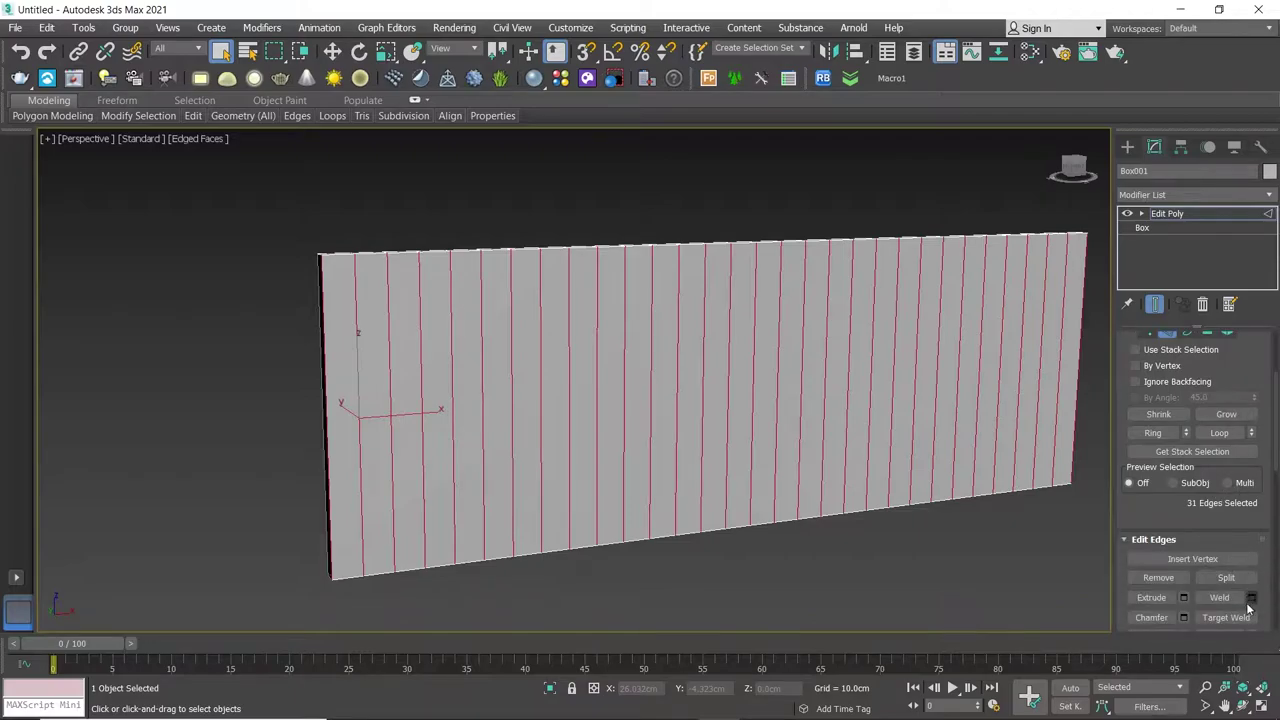
scroll(1260, 590, down, 3)
Connect the ring with 2 segments pinched 95, then reselect the vertical edge ring
click(1251, 556)
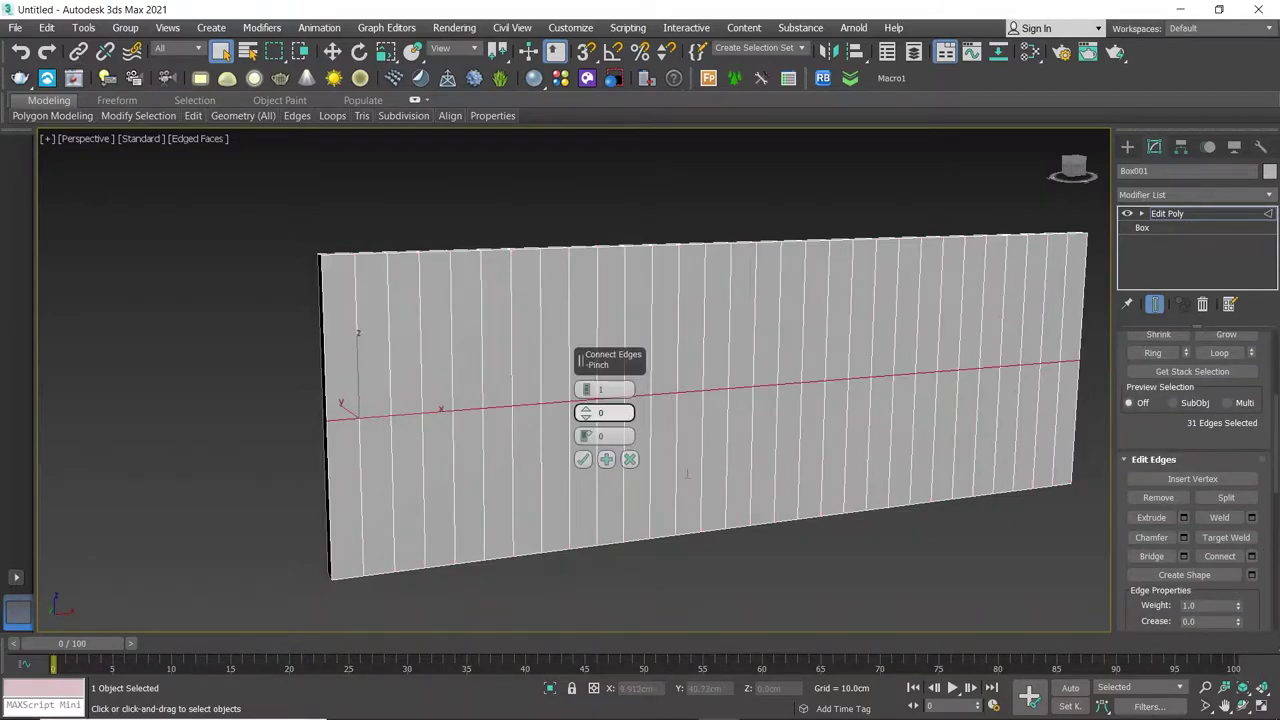
middle_drag(686, 474, 709, 486)
drag(586, 389, 557, 157)
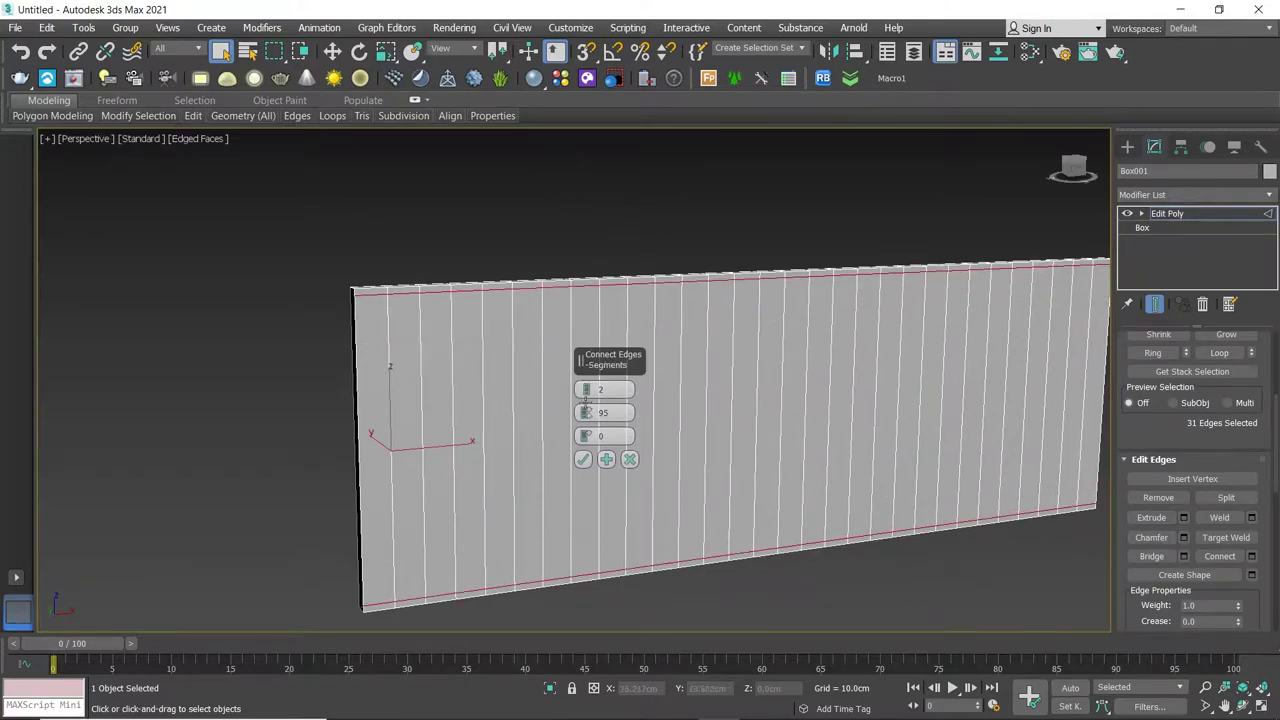
click(583, 460)
scroll(586, 400, down, 3)
scroll(574, 397, up, 4)
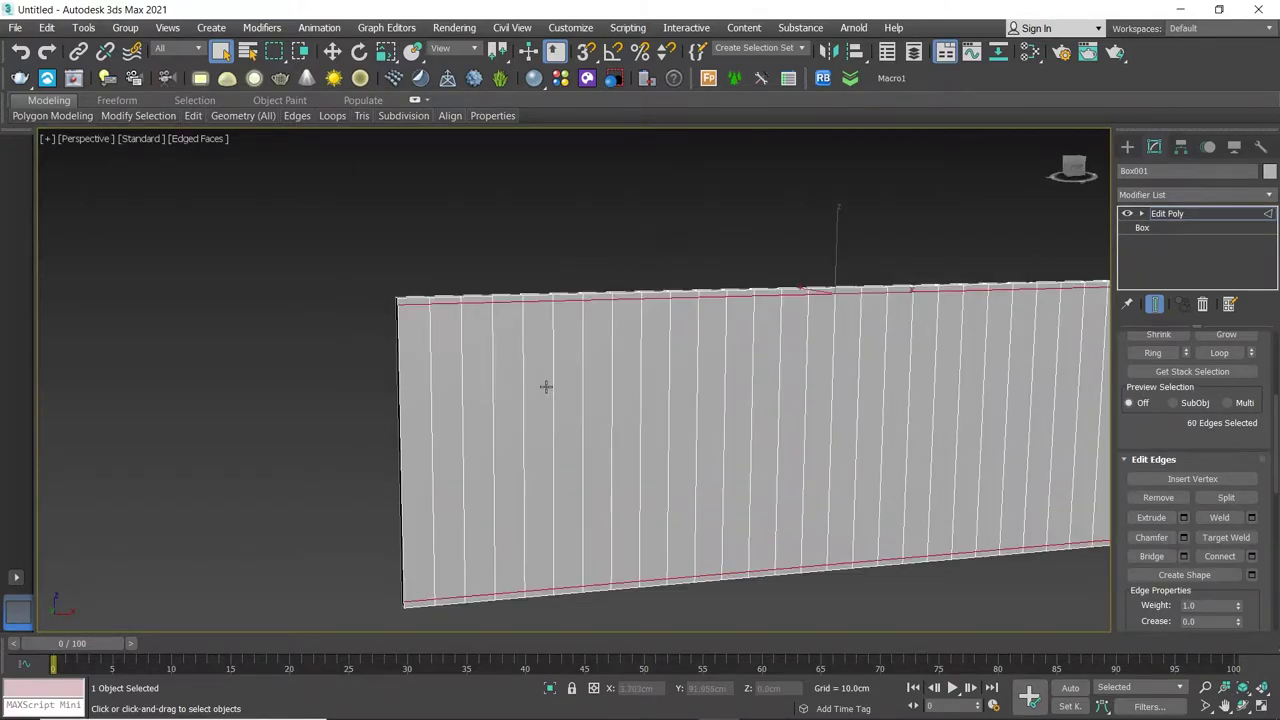
click(553, 381)
click(1153, 353)
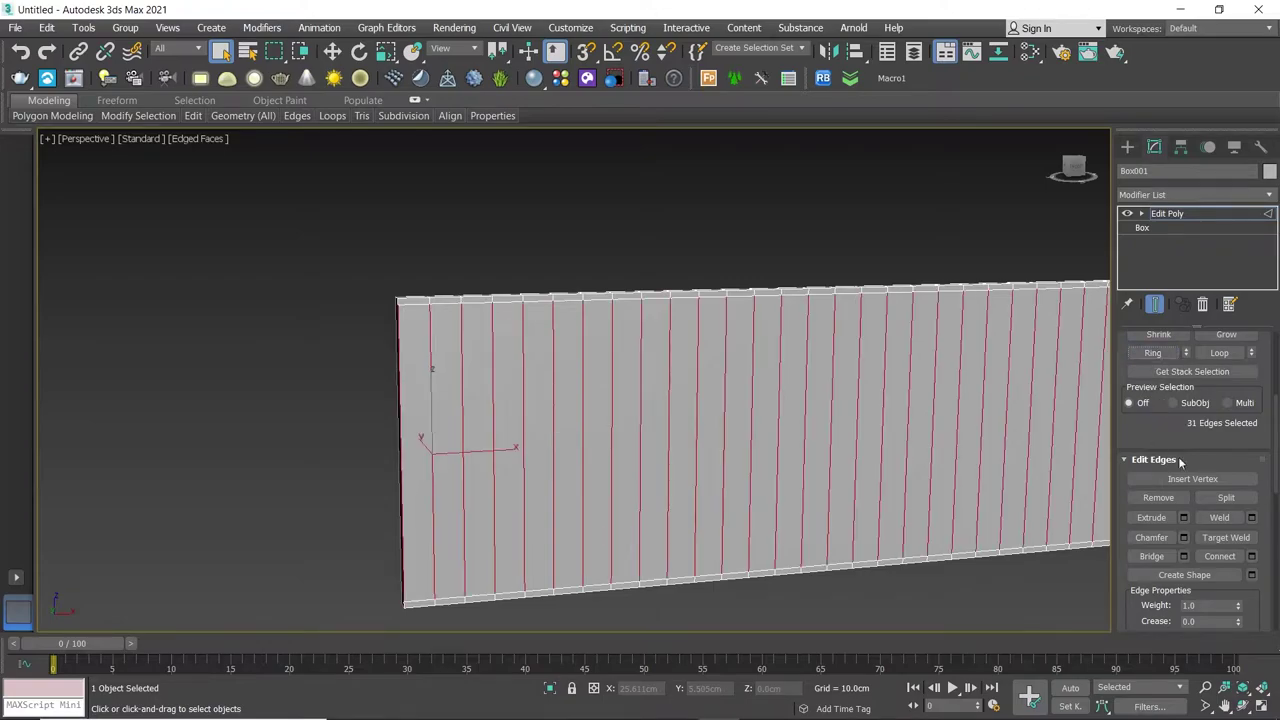
Chamfer the 31 selected vertical edges by 0.2 cm with 2 segments
click(1184, 537)
scroll(547, 414, up, 2)
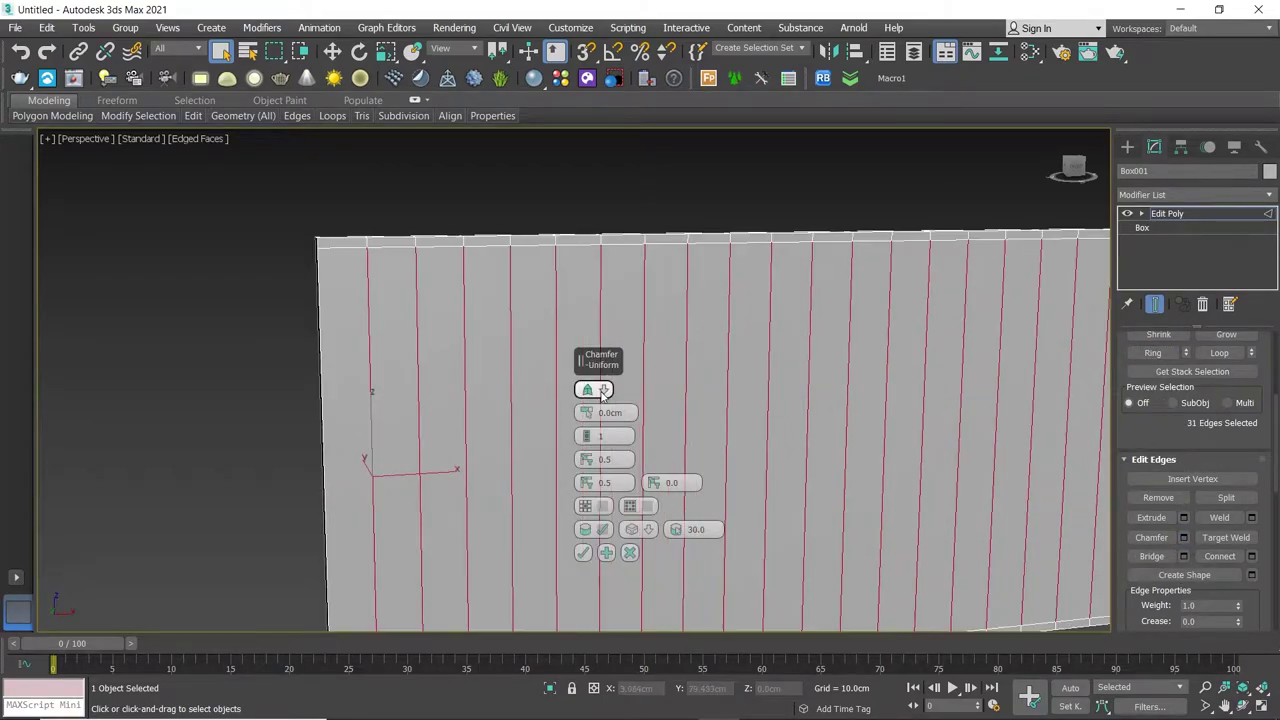
click(588, 389)
click(624, 415)
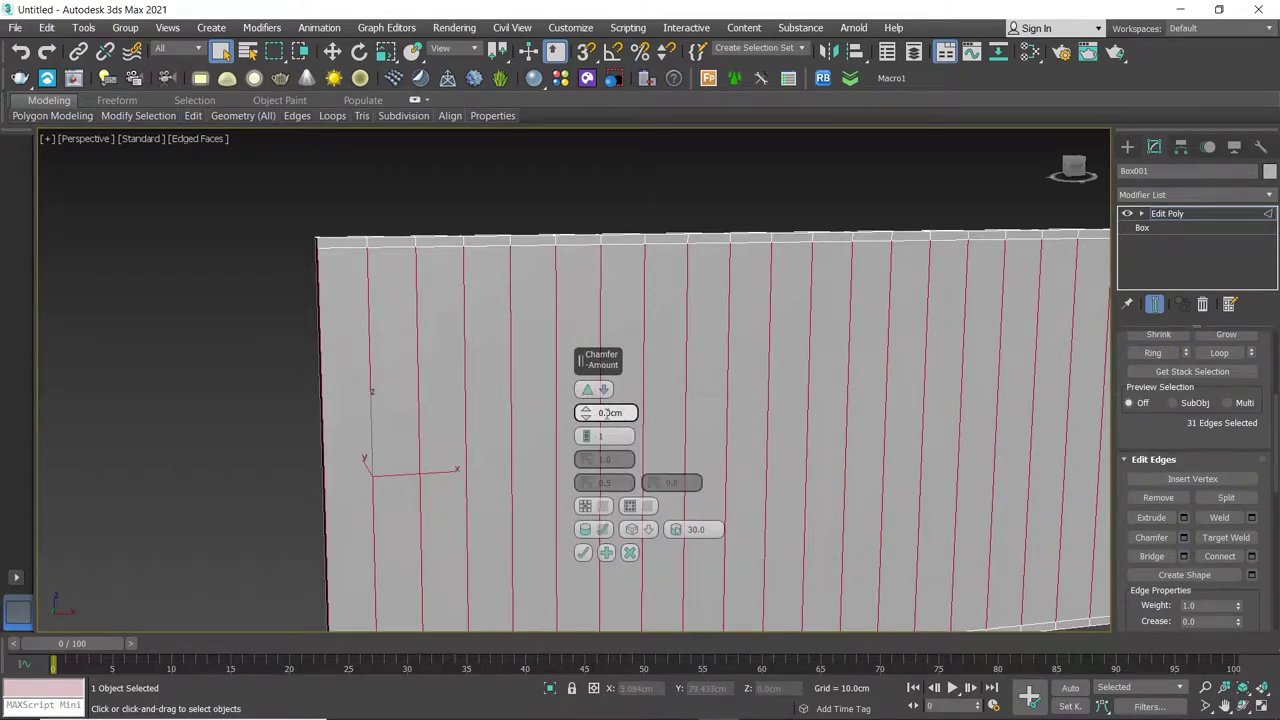
text(0.3)
key(Return)
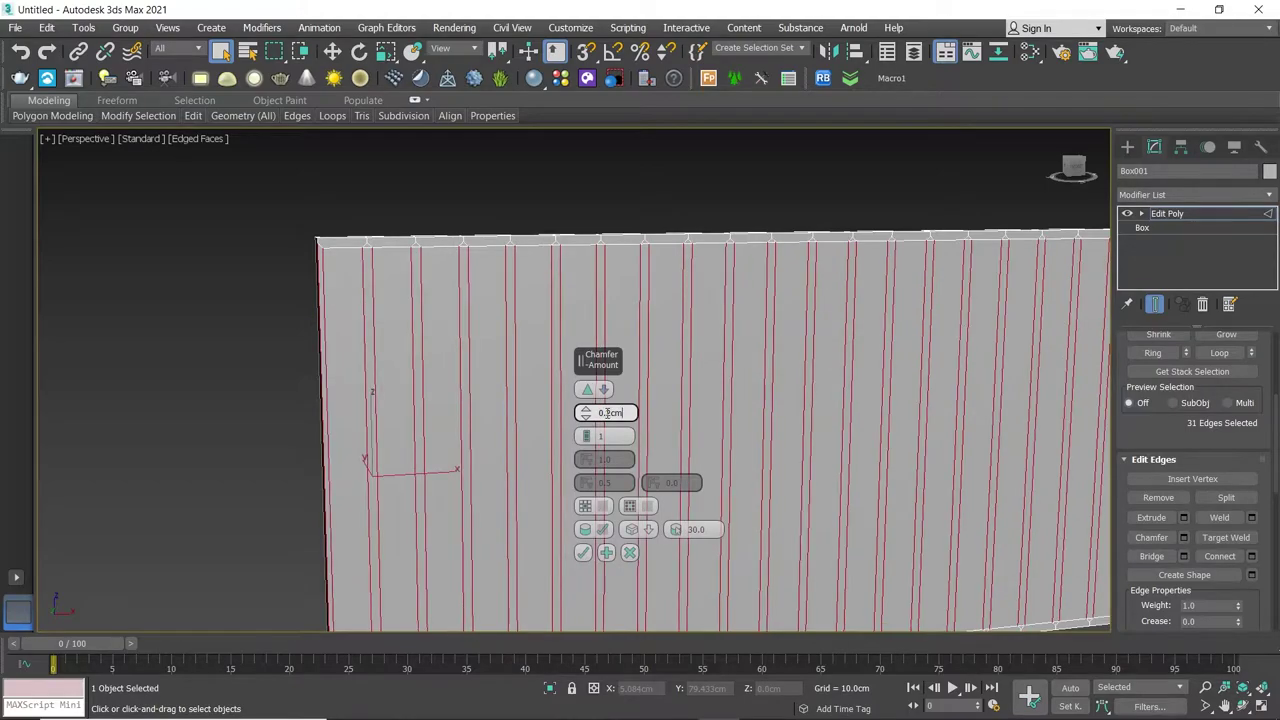
key(Return)
drag(586, 436, 478, 402)
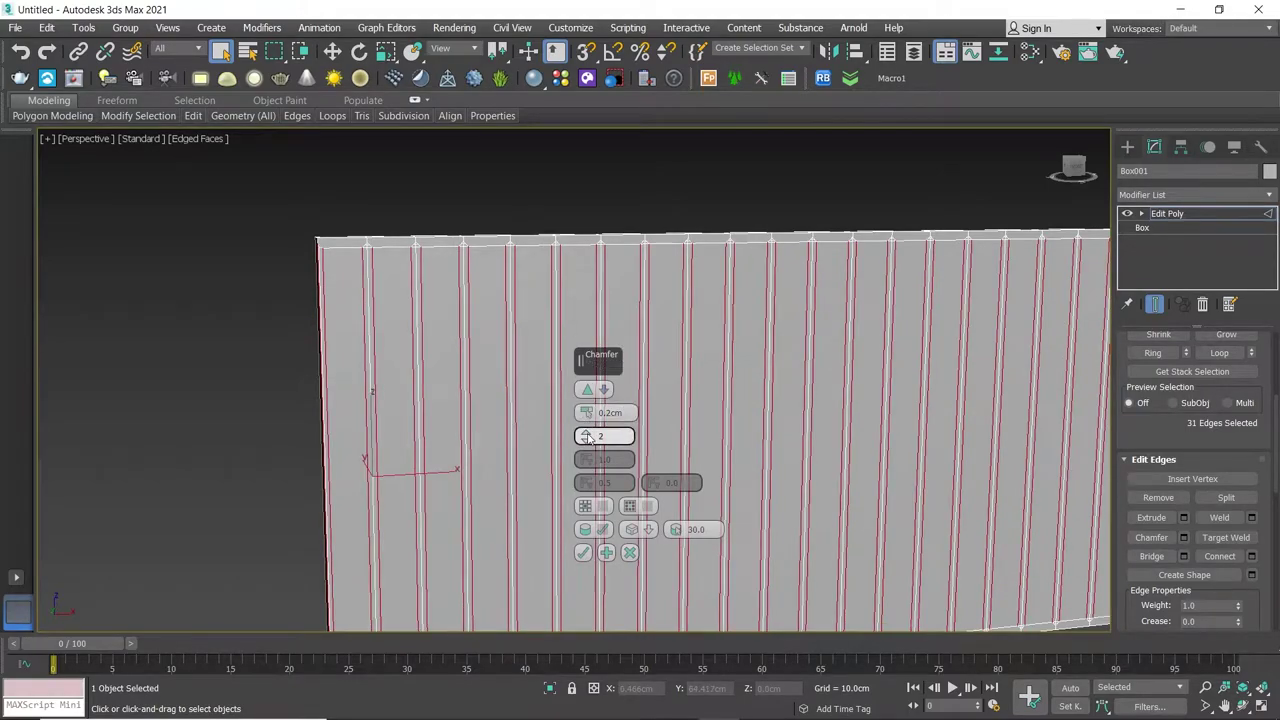
middle_drag(478, 402, 444, 386)
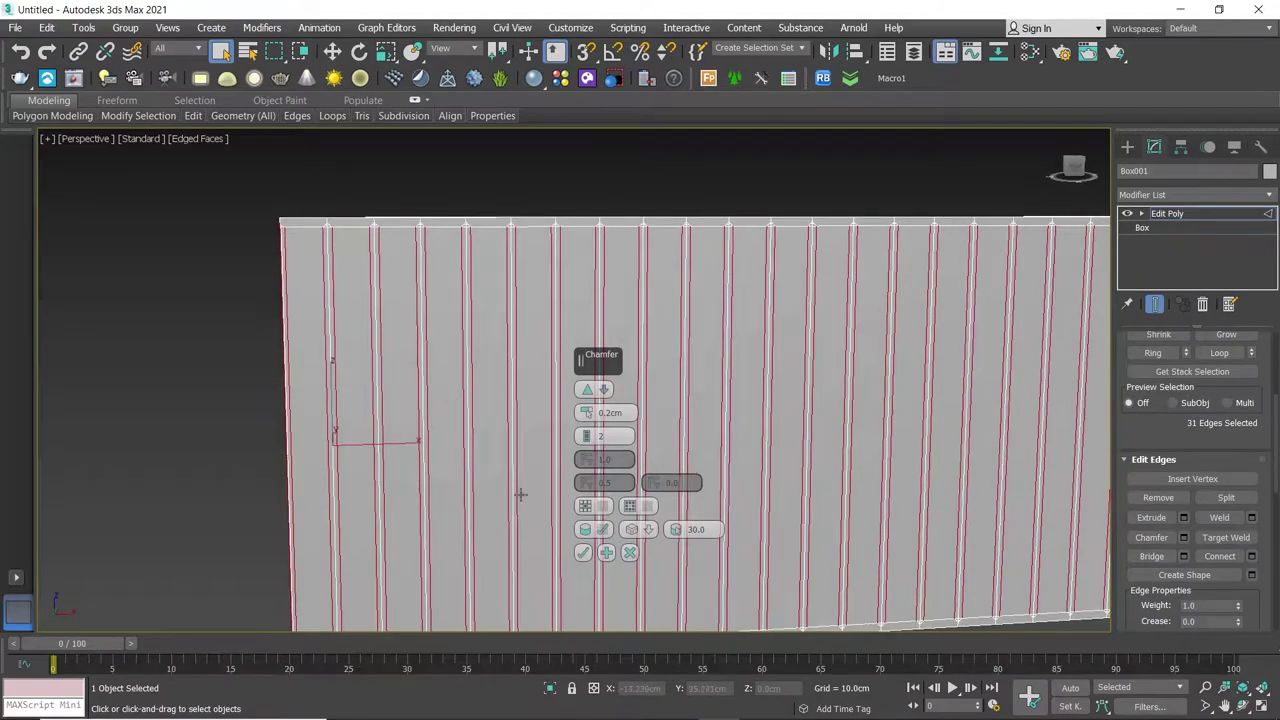
click(583, 553)
scroll(380, 290, up, 4)
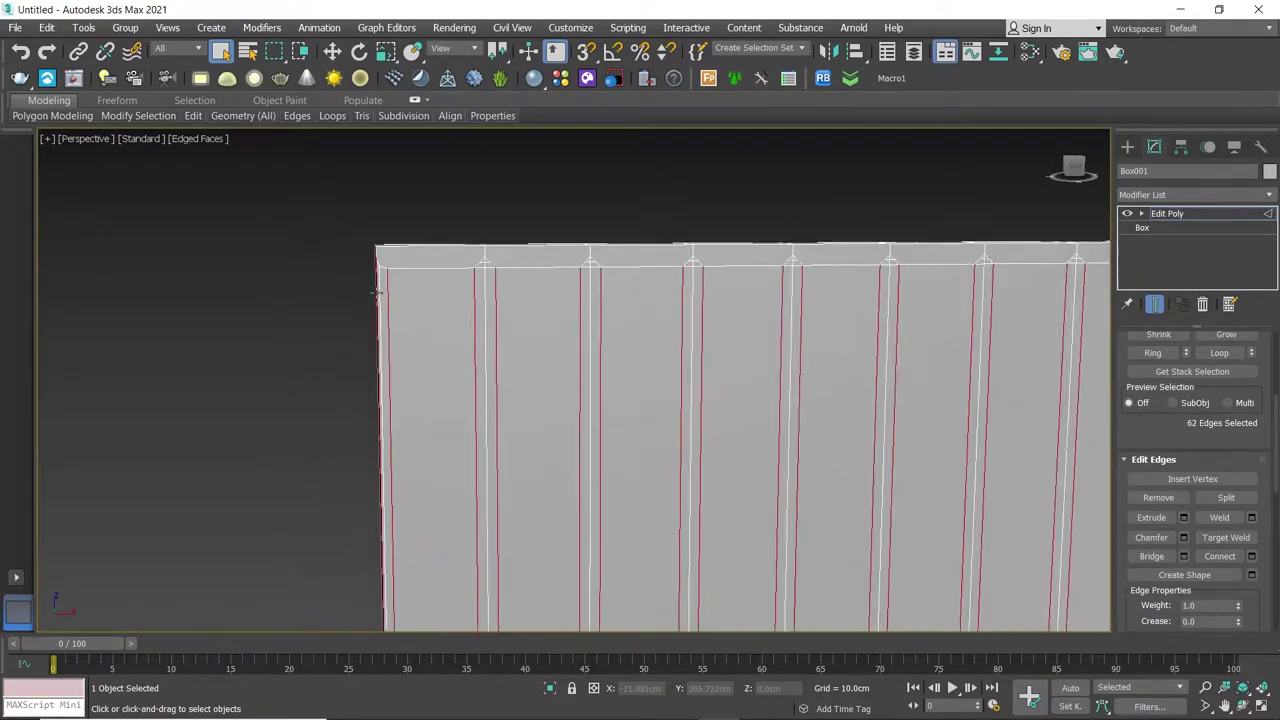
click(380, 290)
scroll(600, 343, down, 4)
Clear the edge selection and switch to Vertex level, framing the wall's top edge
alt+middle_drag(600, 343, 846, 356)
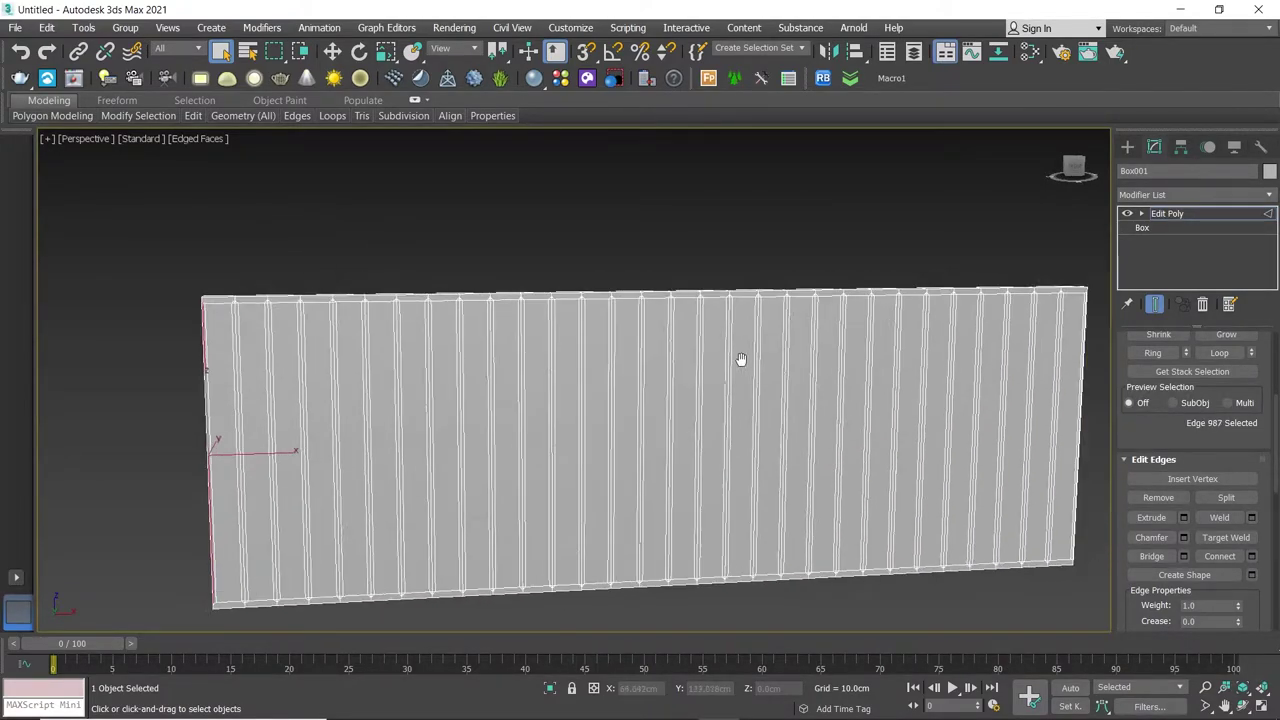
scroll(846, 356, up, 3)
scroll(835, 280, up, 2)
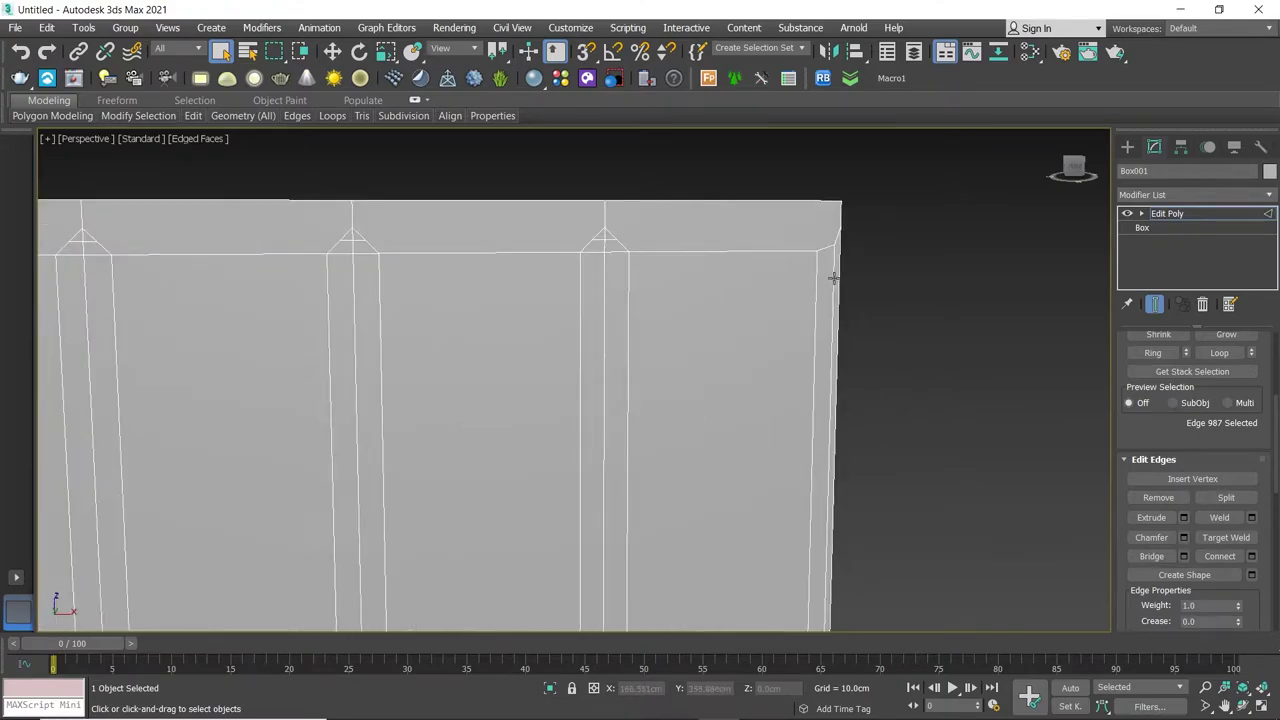
click(833, 278)
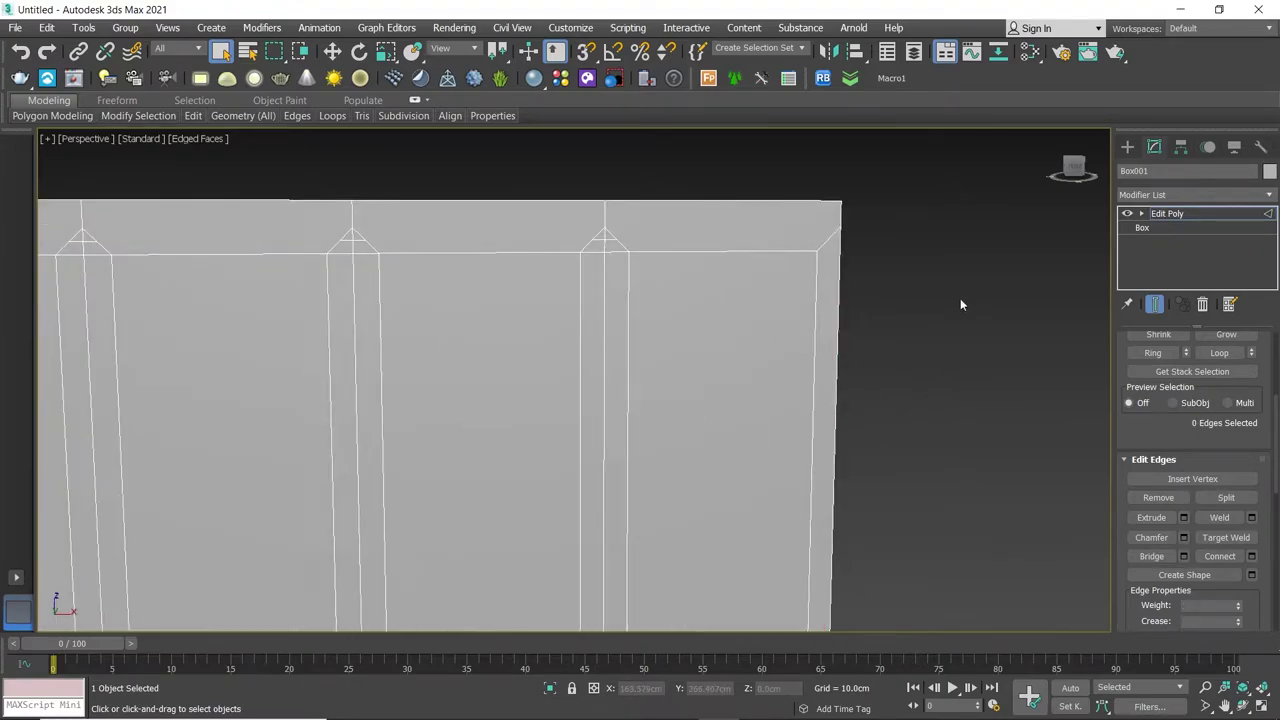
key(1)
scroll(898, 280, down, 2)
middle_drag(883, 292, 866, 323)
scroll(749, 275, up, 2)
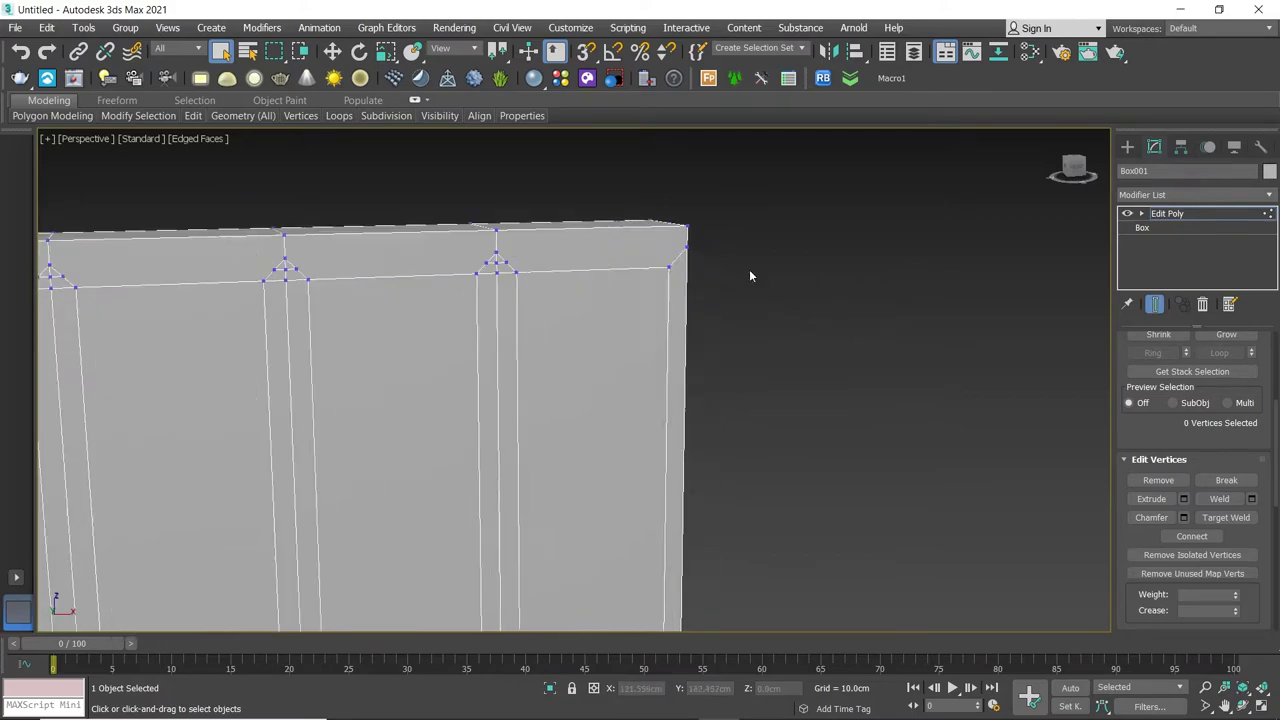
Target-weld the stray flute-end vertices along the wall's top and bottom edges
right_click(750, 275)
click(722, 382)
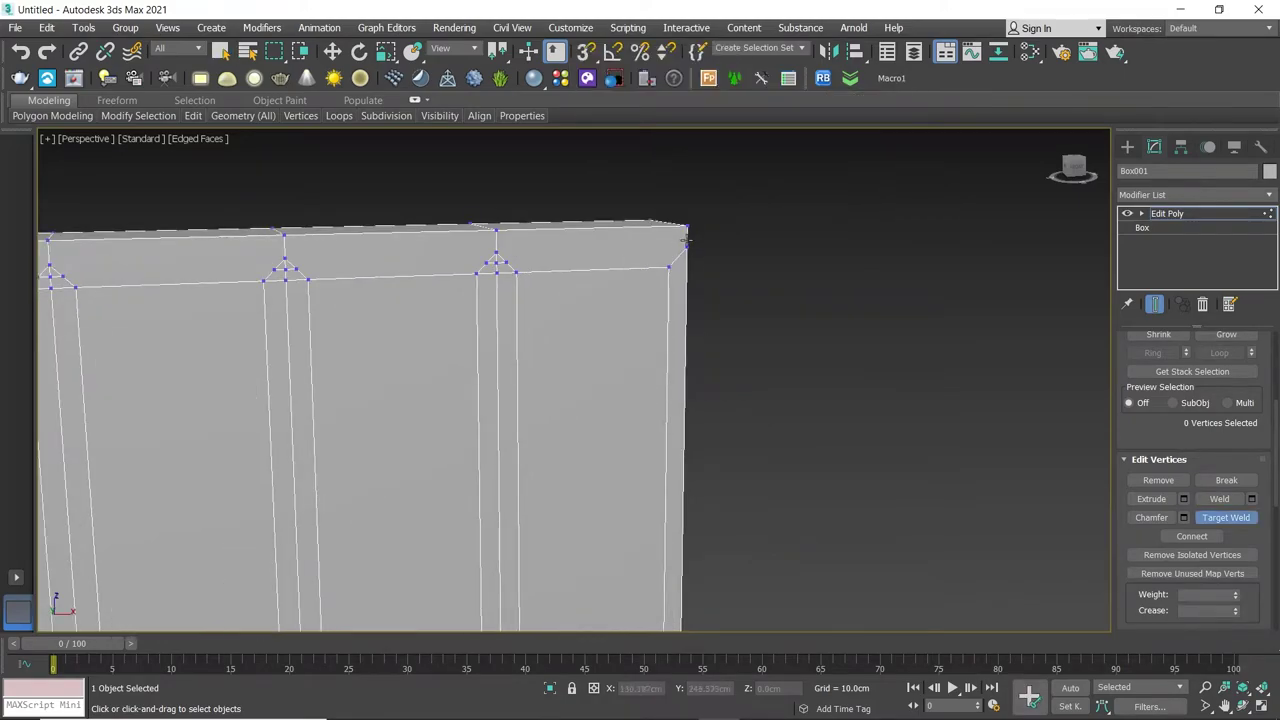
scroll(740, 352, down, 2)
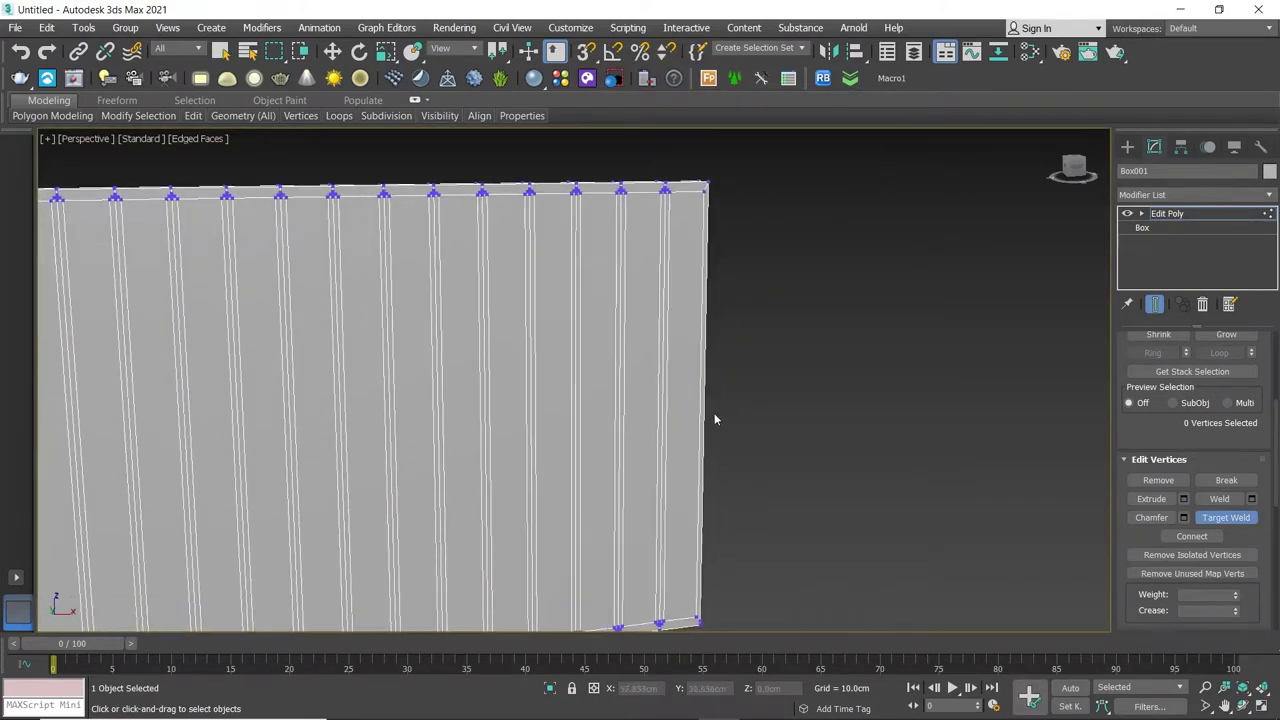
middle_drag(714, 420, 694, 474)
scroll(700, 500, up, 2)
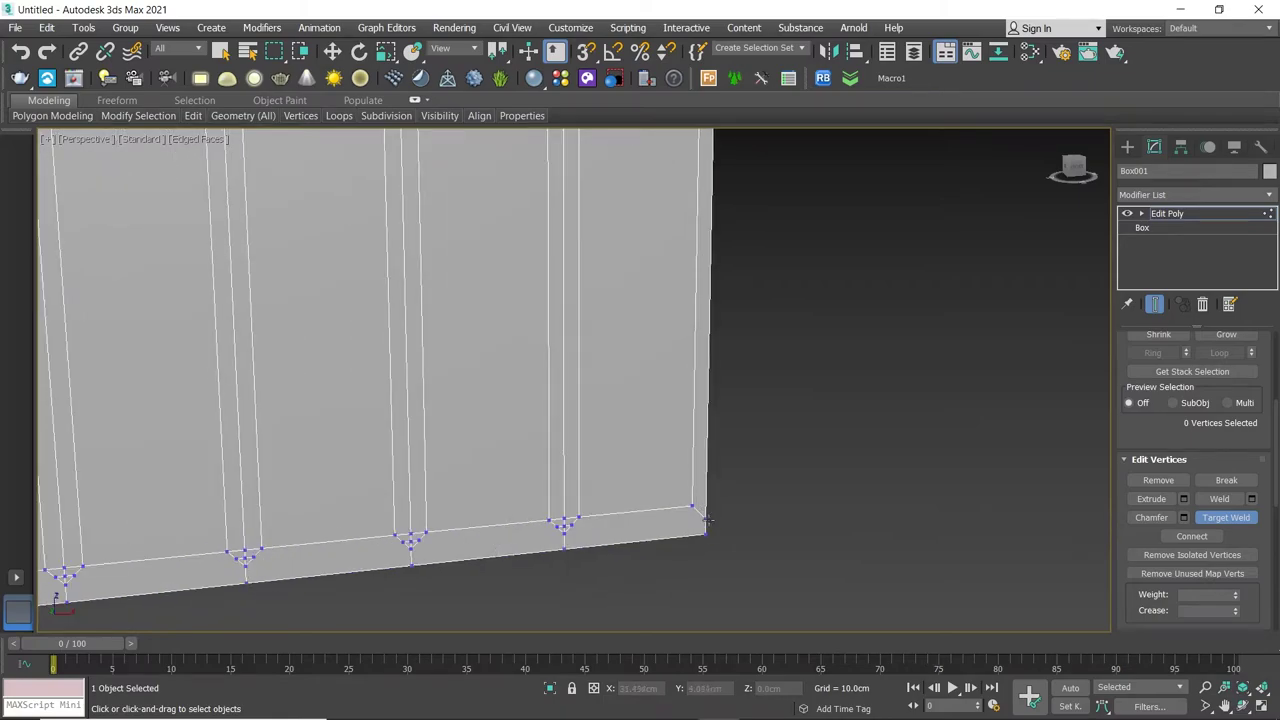
scroll(725, 460, down, 2)
scroll(680, 455, down, 1)
scroll(467, 460, up, 1)
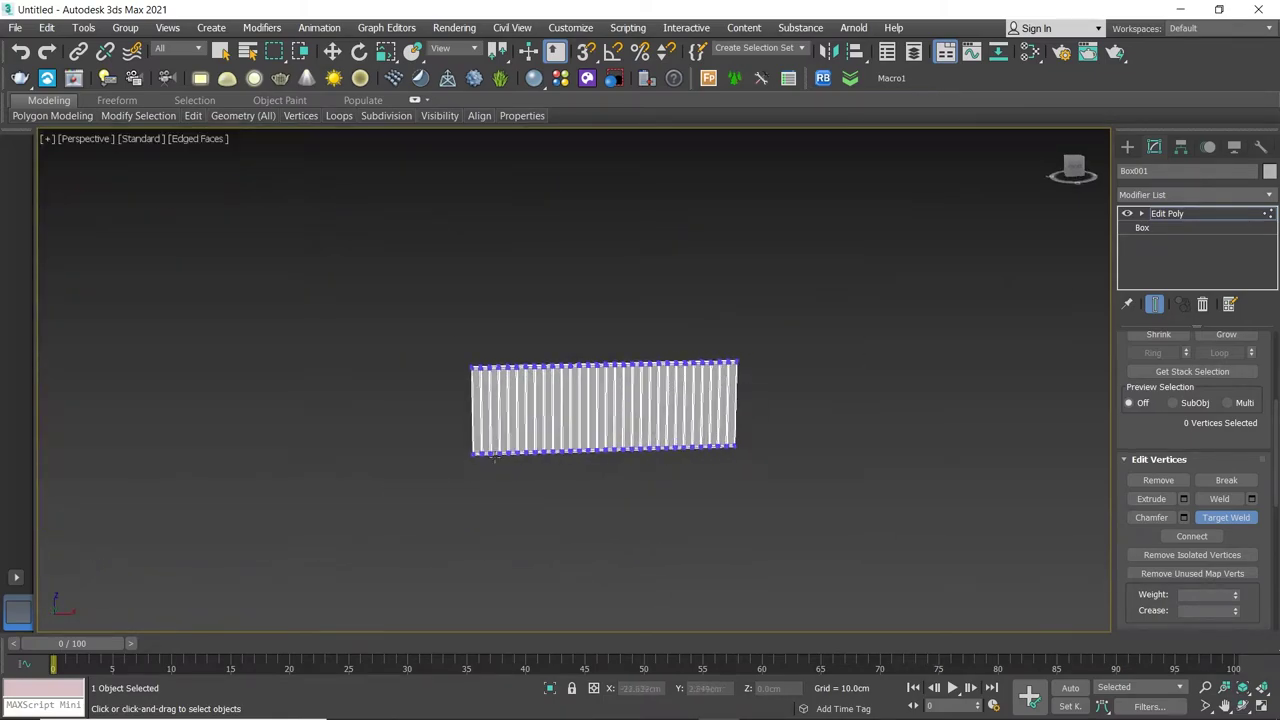
scroll(467, 460, up, 2)
scroll(460, 437, up, 2)
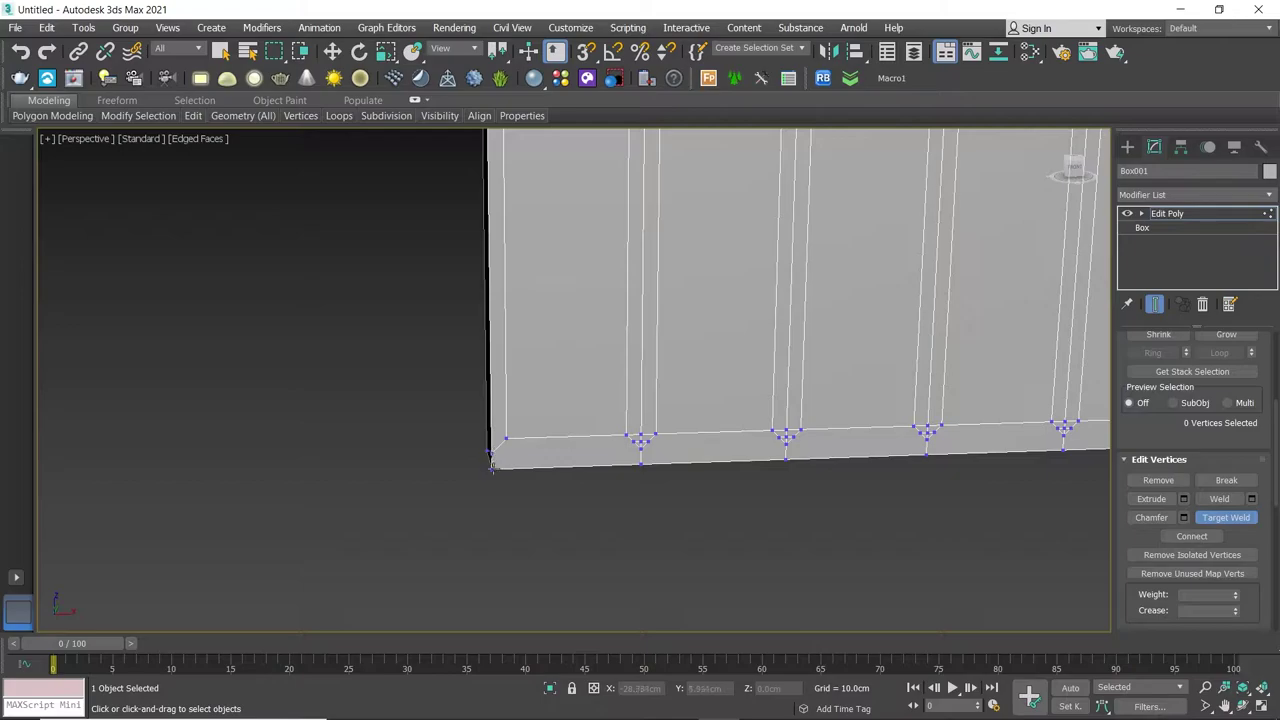
scroll(535, 395, down, 3)
scroll(507, 265, up, 4)
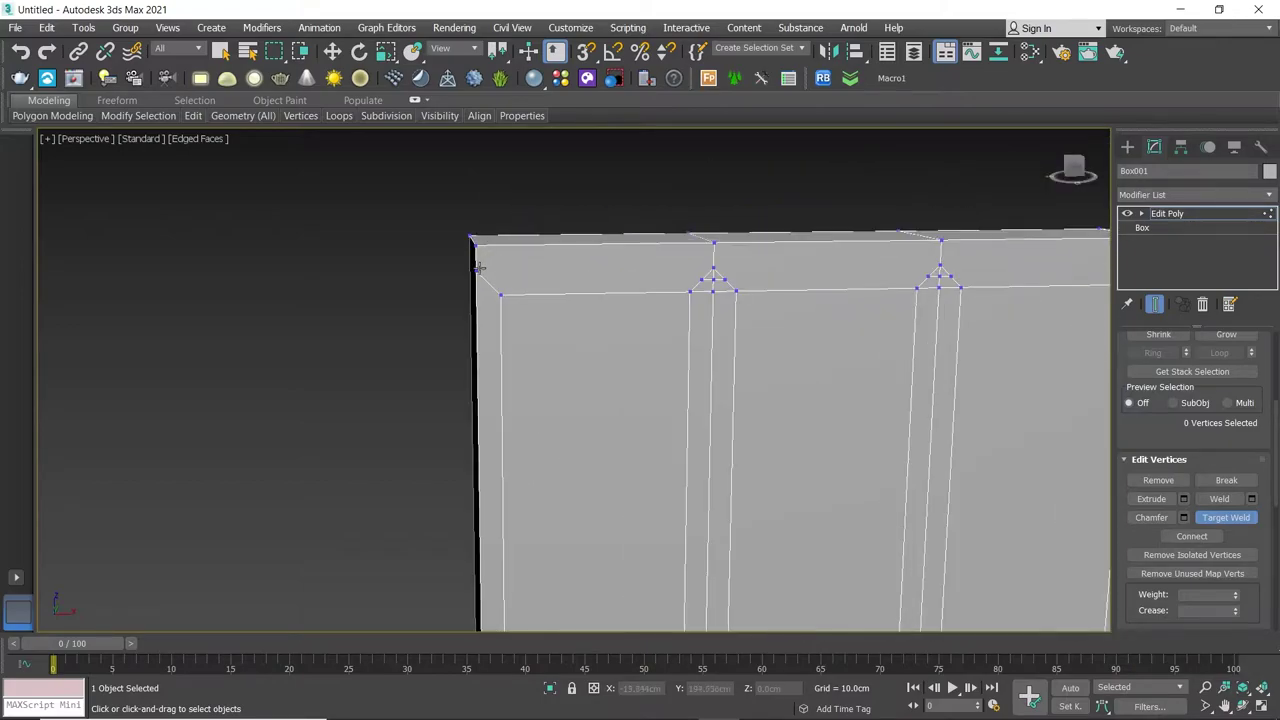
scroll(657, 265, down, 3)
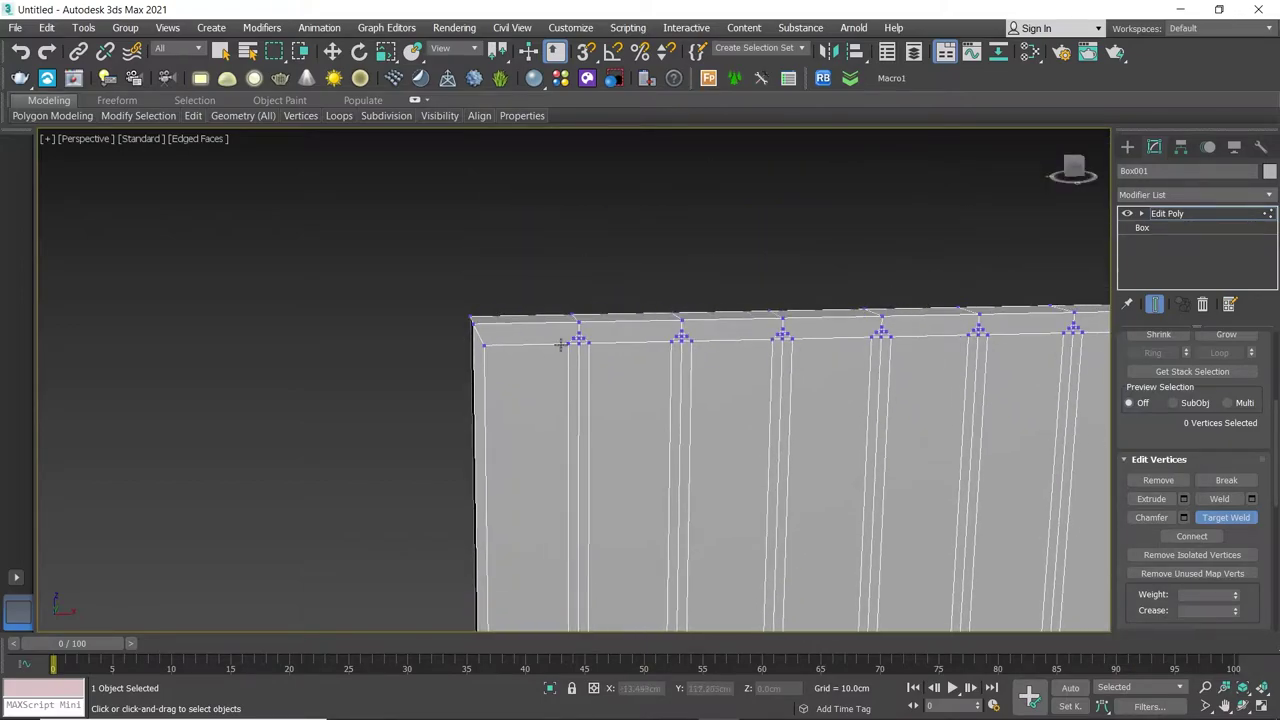
right_click(583, 303)
At Edge level, select a diagonal edge at the top of one flute
key(2)
scroll(575, 340, up, 2)
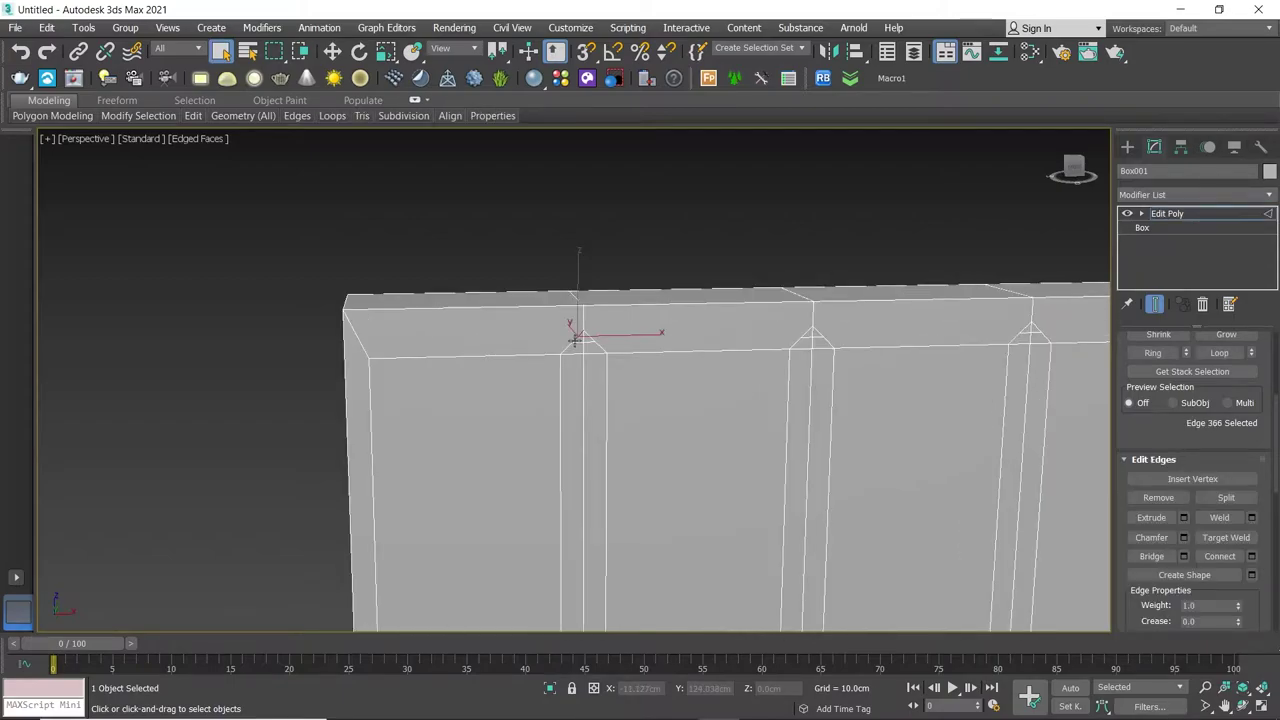
scroll(572, 345, up, 2)
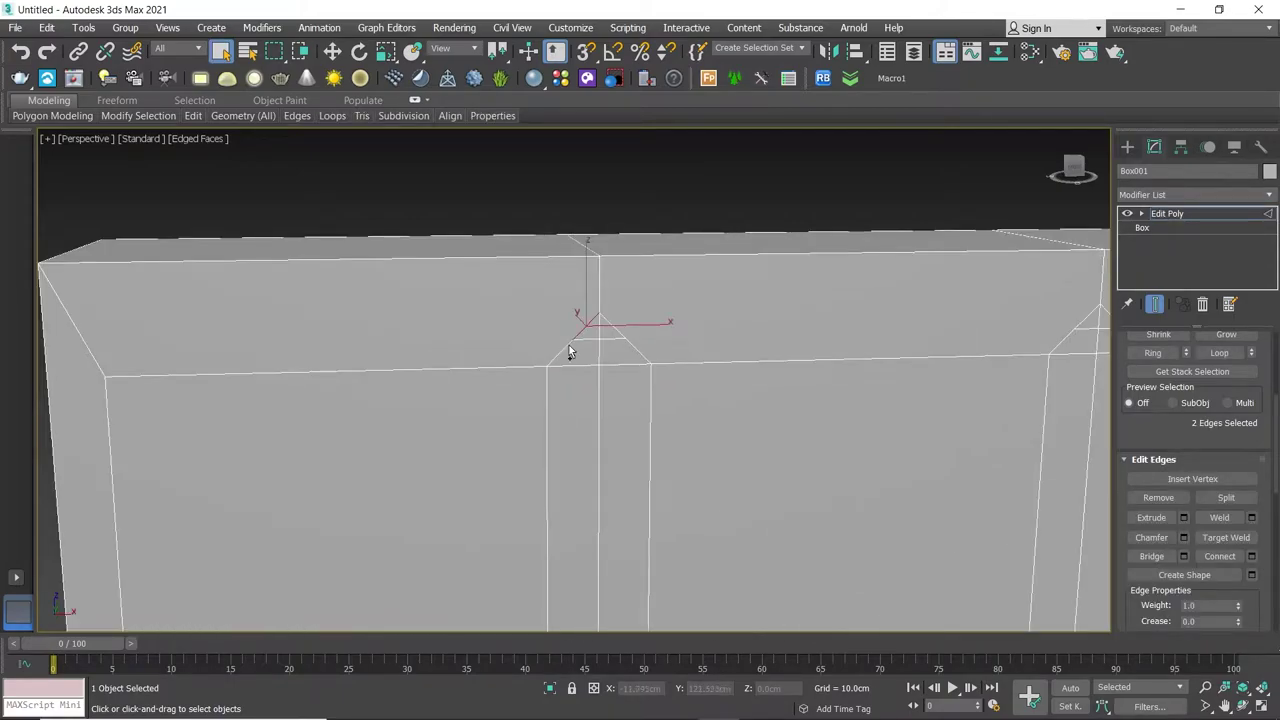
click(568, 352)
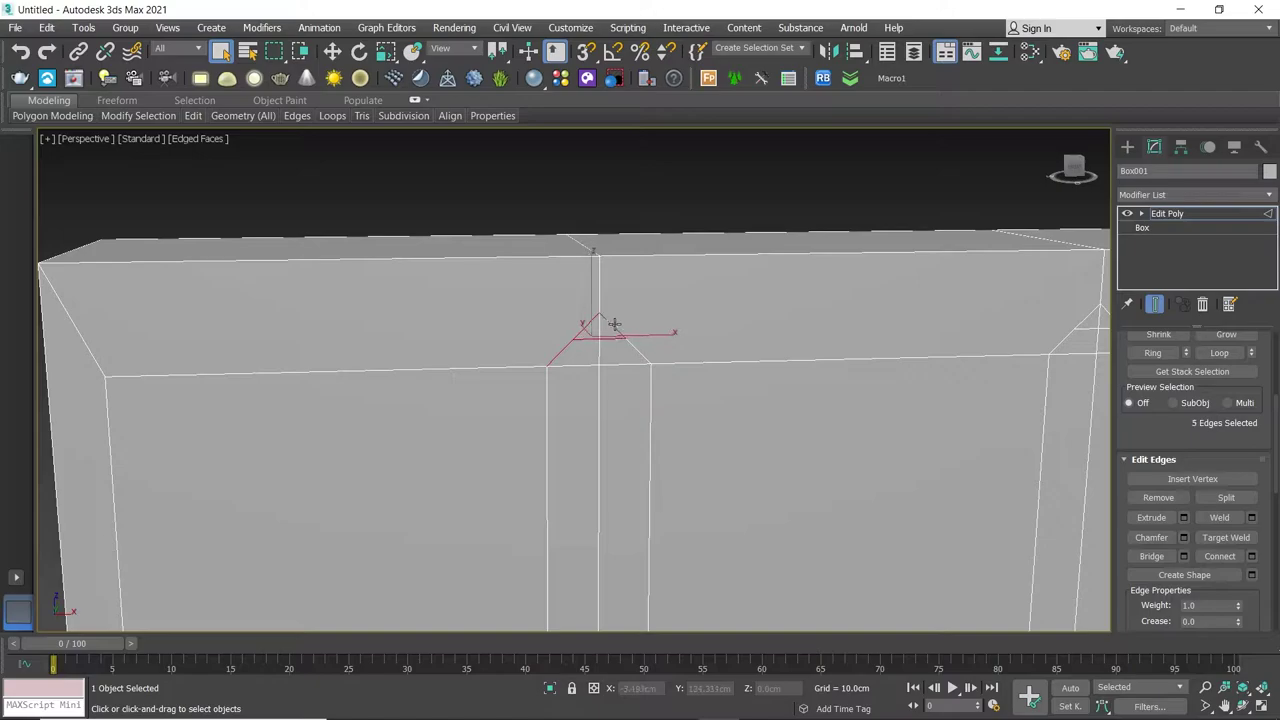
scroll(630, 345, down, 3)
middle_drag(630, 345, 410, 318)
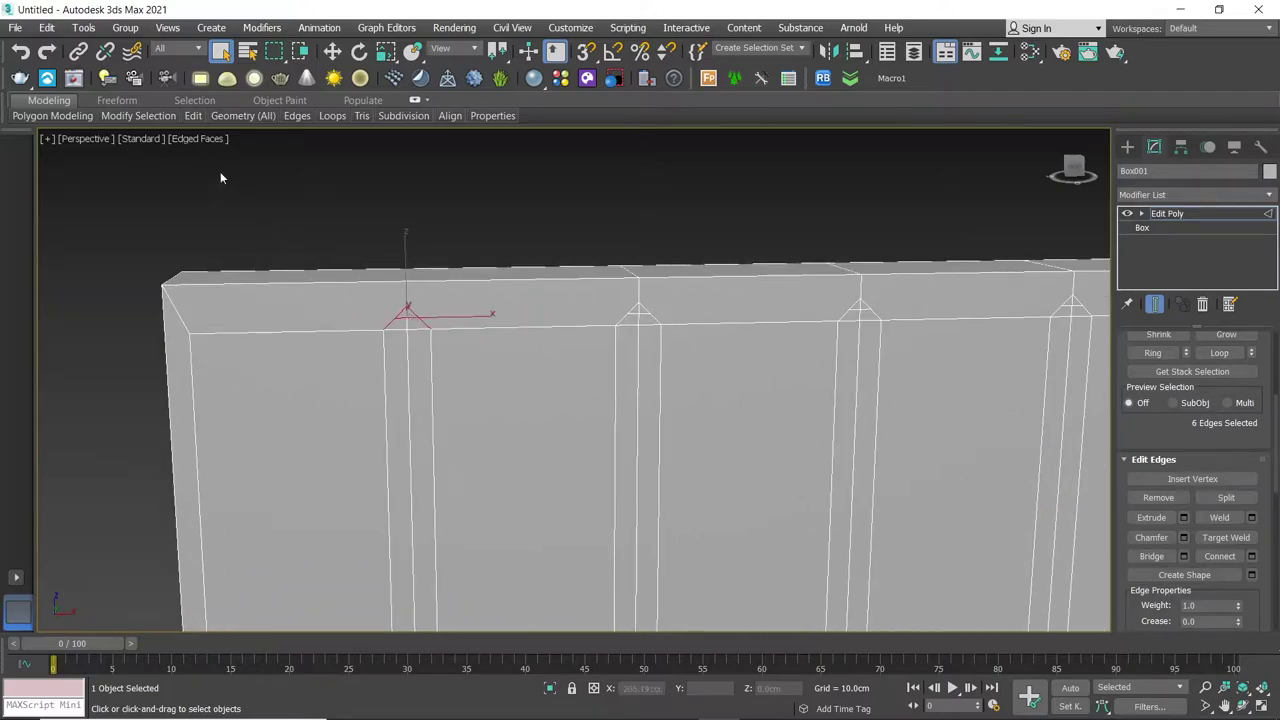
Select all 348 similar diagonal edges, then clear the selection
click(160, 272)
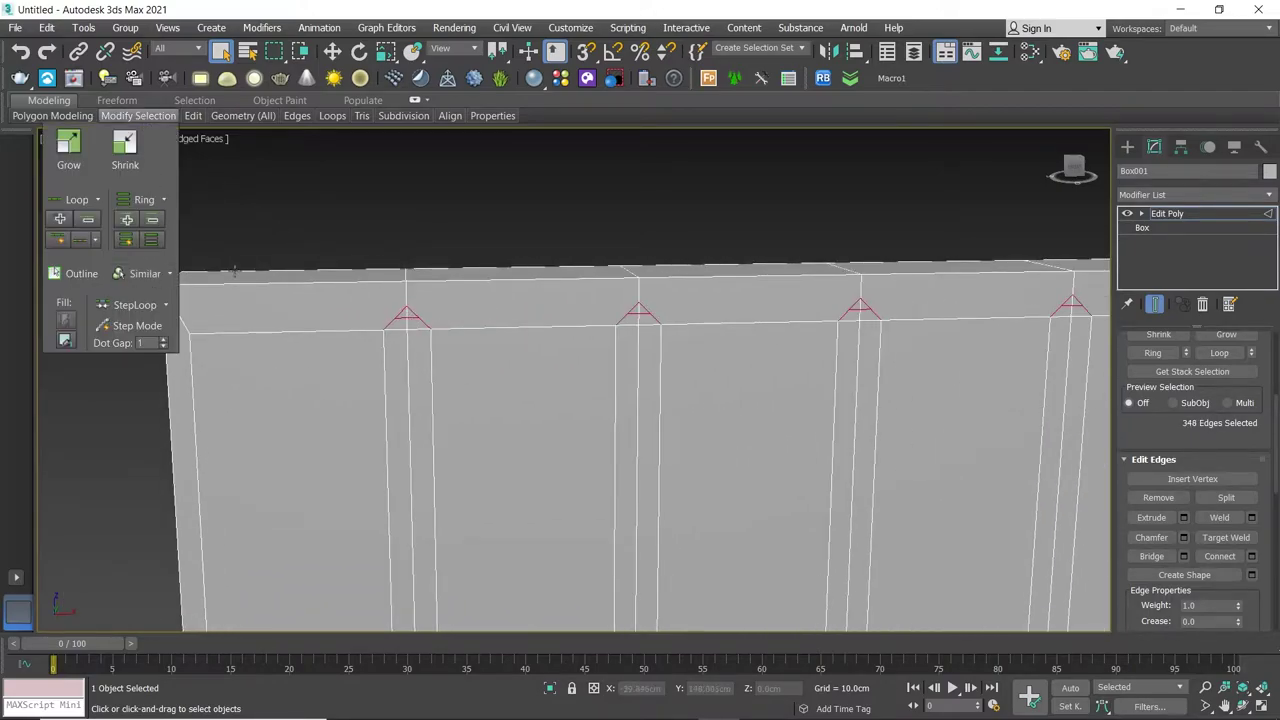
scroll(623, 306, down, 4)
scroll(591, 277, up, 1)
scroll(590, 264, up, 2)
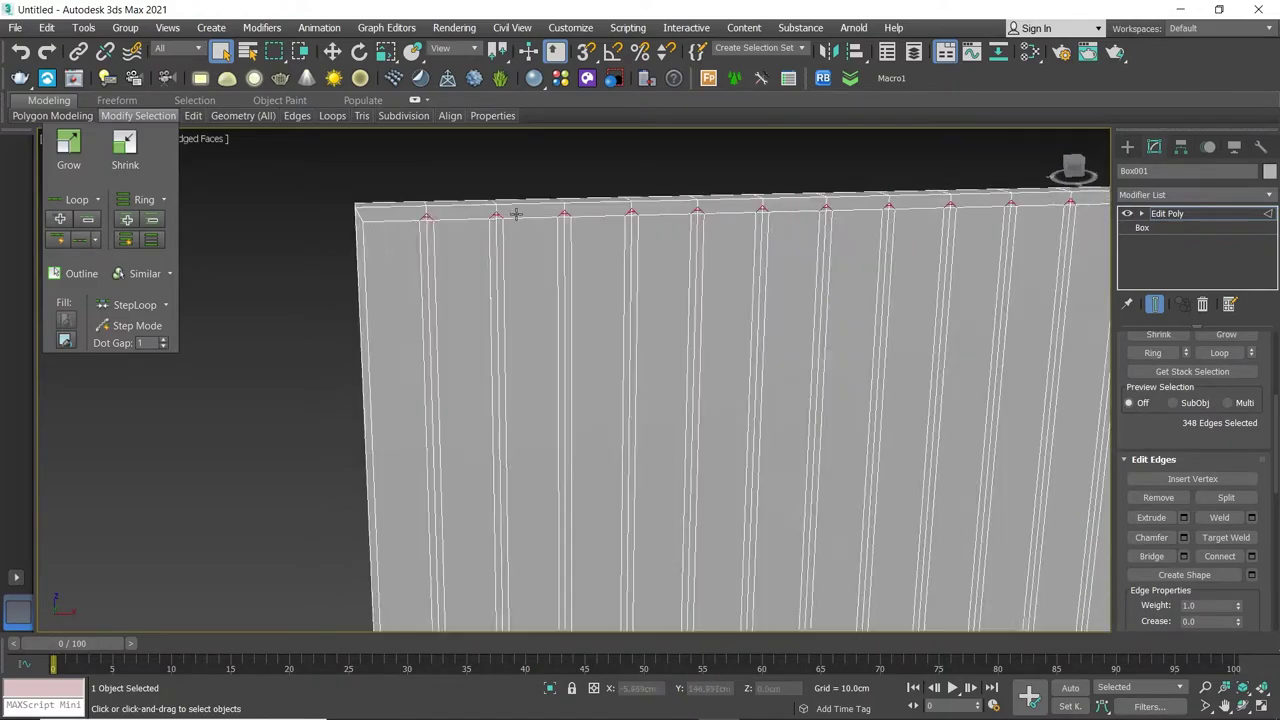
scroll(506, 214, up, 3)
click(506, 214)
scroll(457, 217, down, 2)
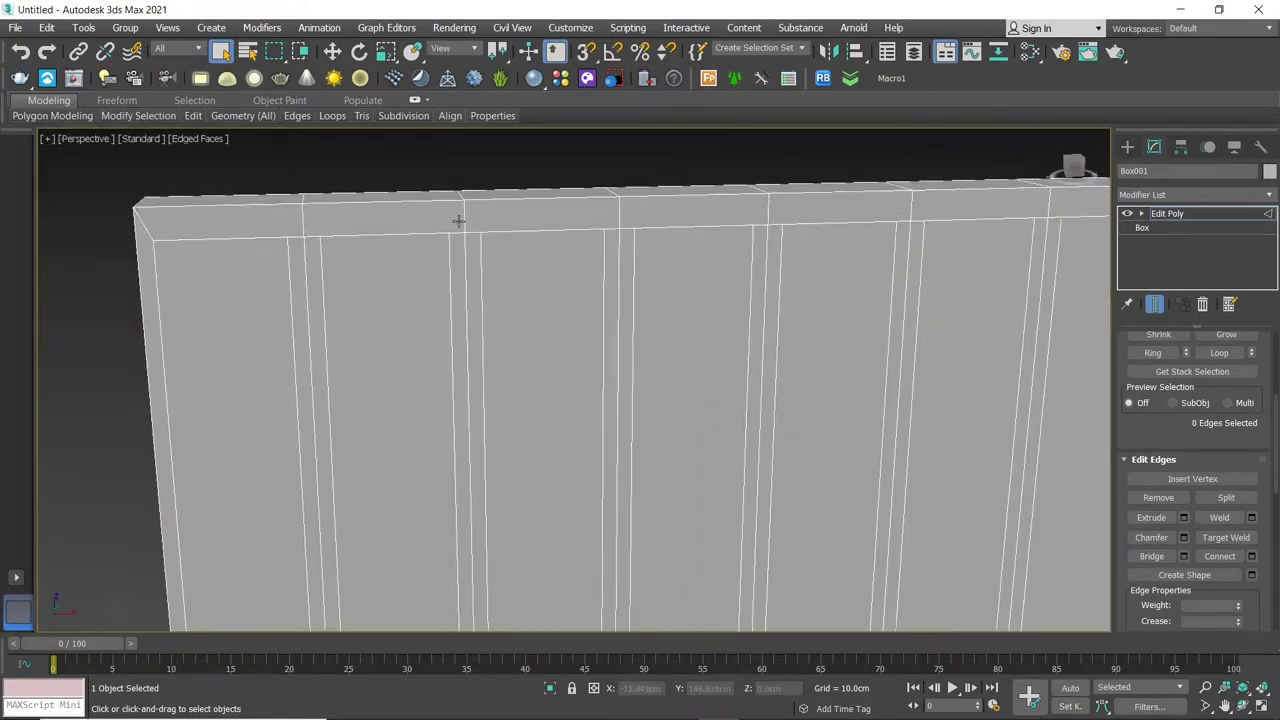
scroll(391, 274, down, 2)
At Vertex level, extend the selected vertex pair to all similar flute-end vertices
key(1)
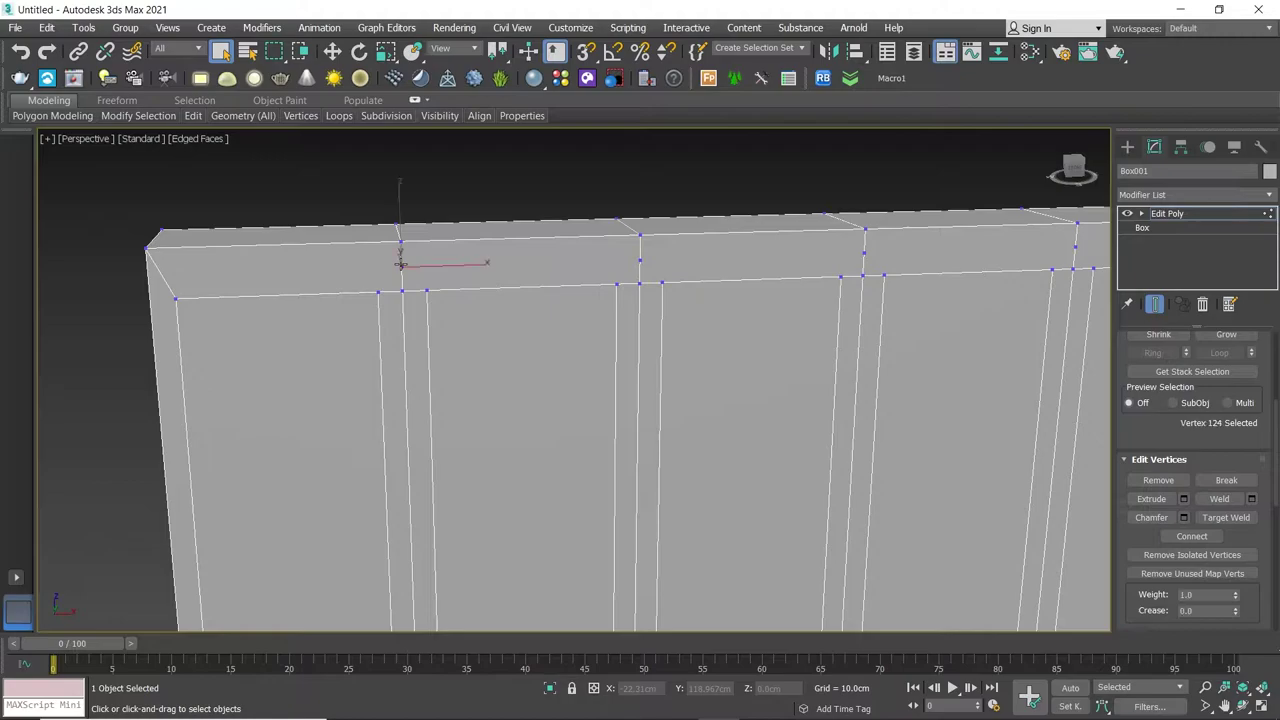
click(138, 115)
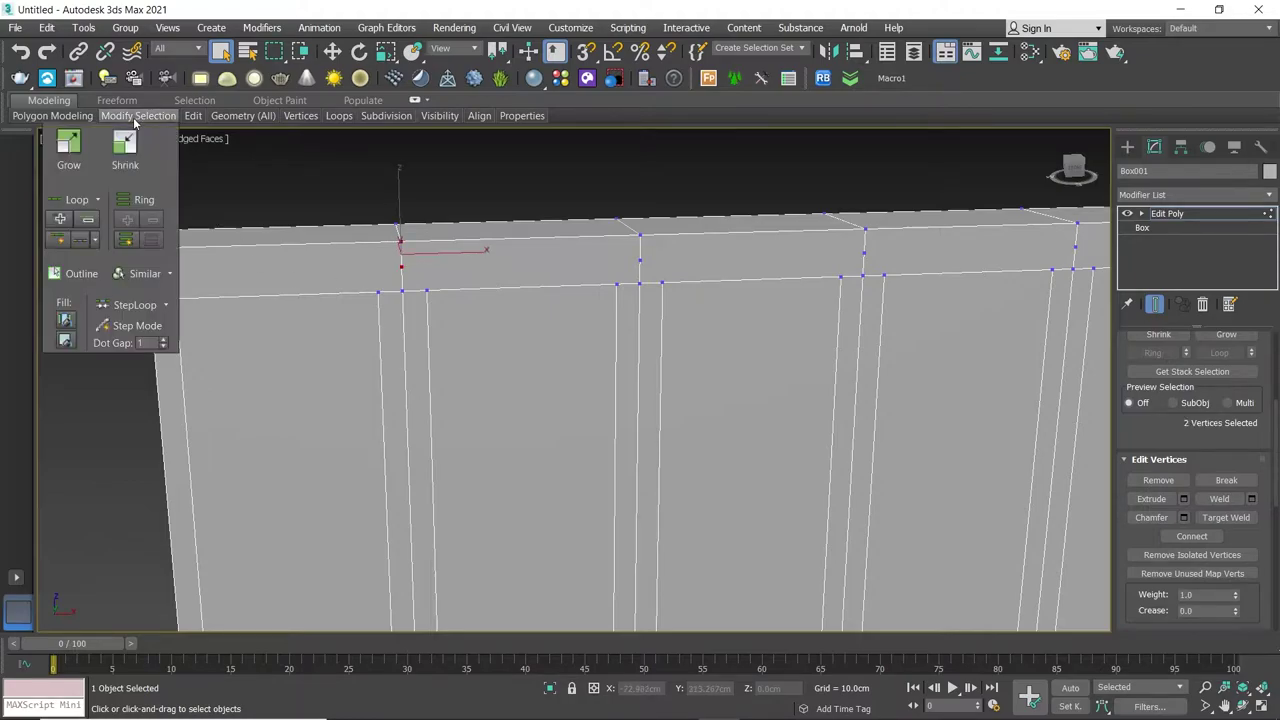
click(140, 273)
scroll(588, 325, down, 2)
scroll(589, 326, down, 3)
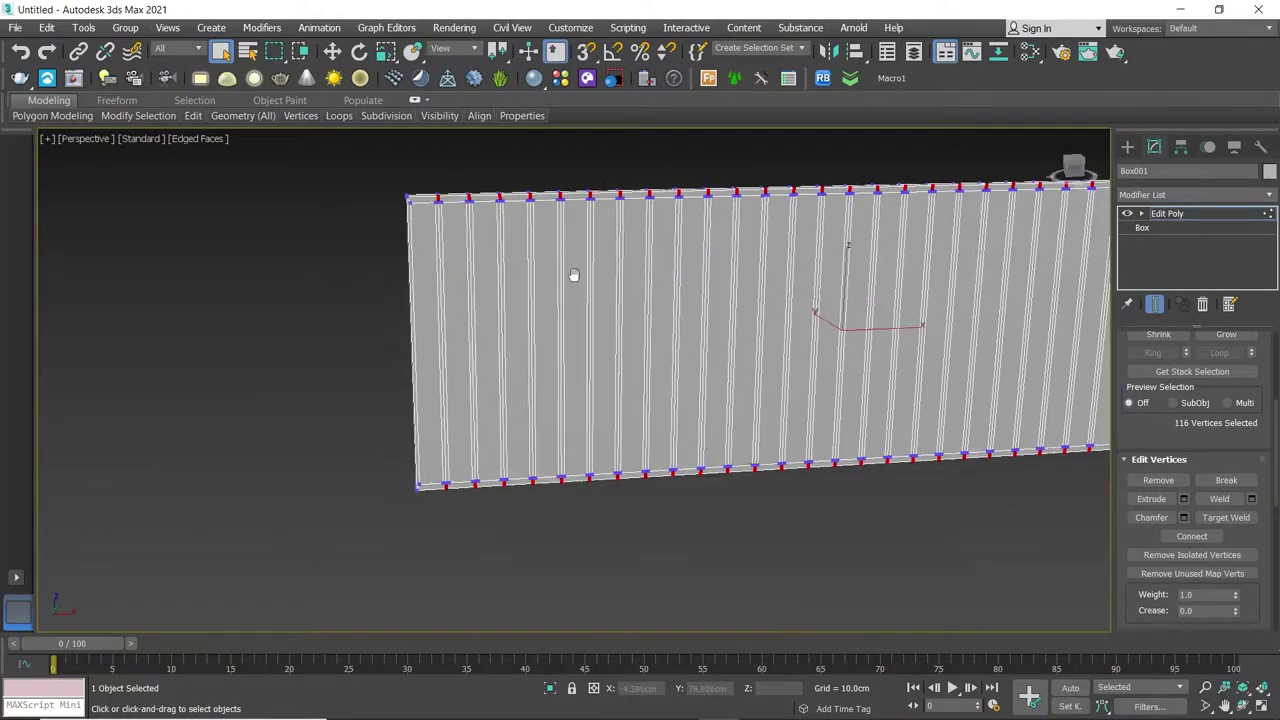
mouse_move(646, 300)
middle_down()
mouse_move(454, 287)
mouse_move(386, 244)
middle_up()
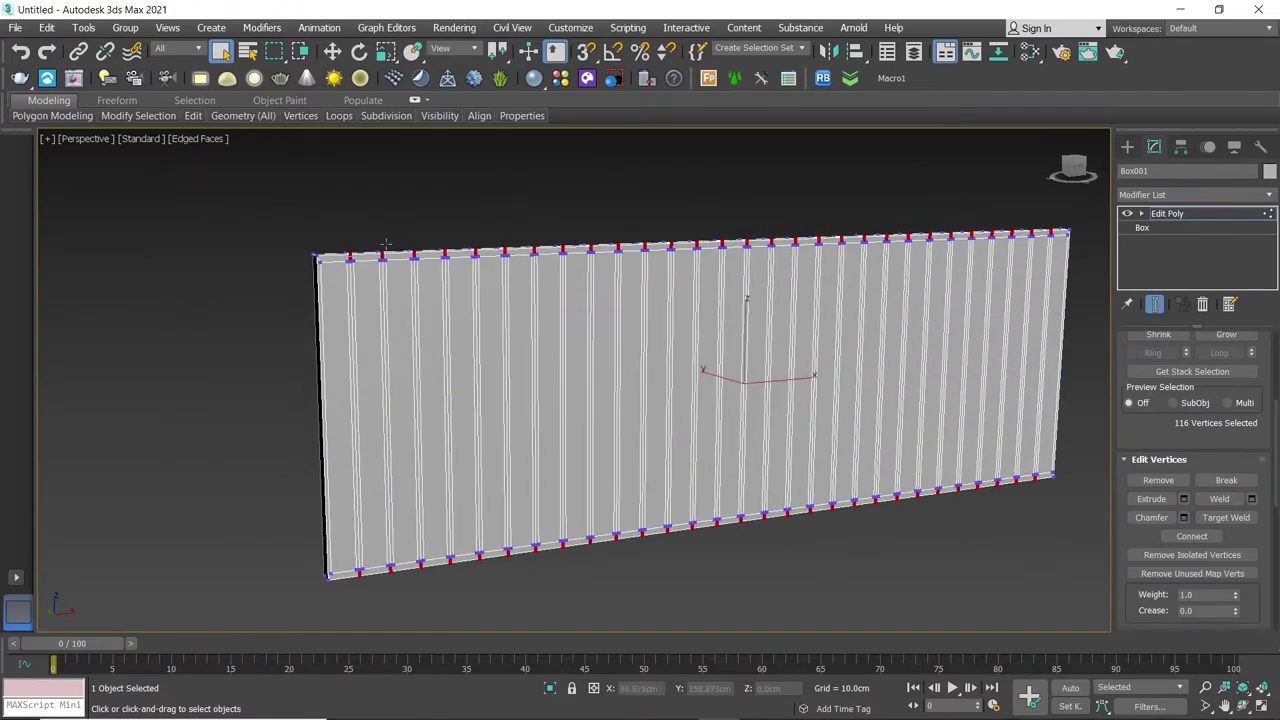
scroll(355, 262, up, 4)
scroll(323, 297, down, 1)
scroll(322, 300, up, 2)
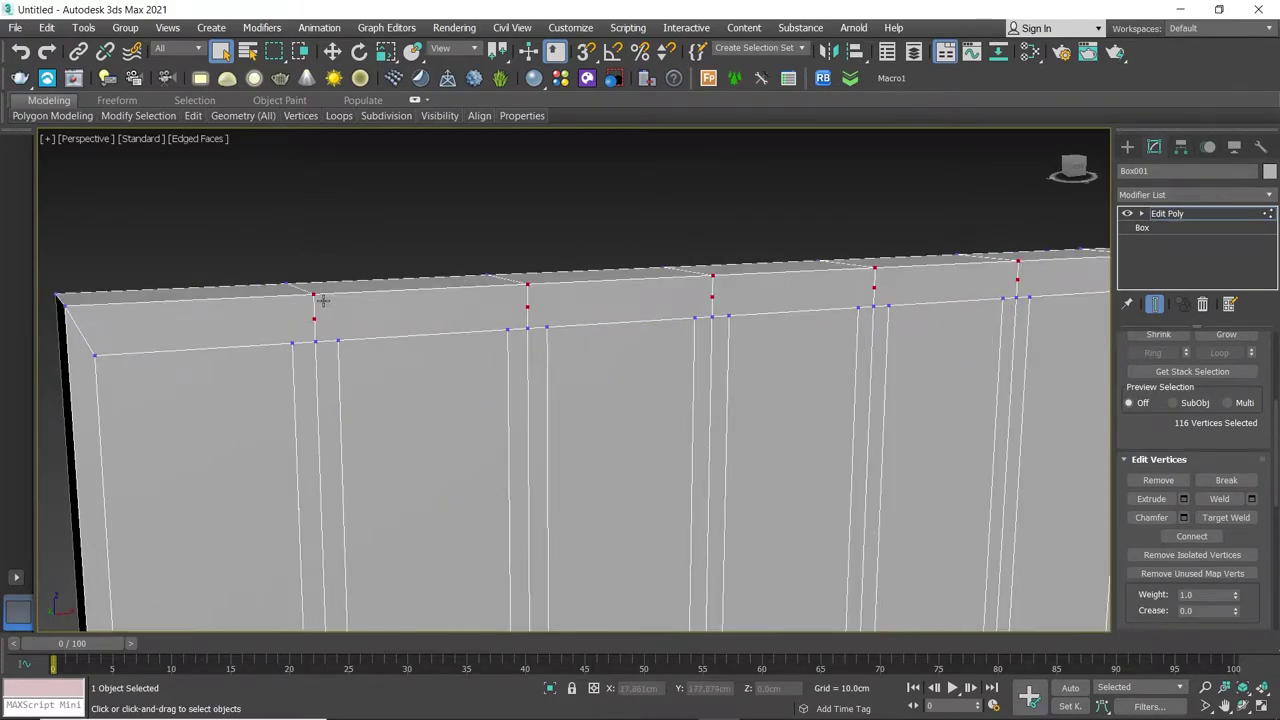
Weld the selected vertices with a 1.233 cm threshold, leaving 302 vertices
click(1251, 499)
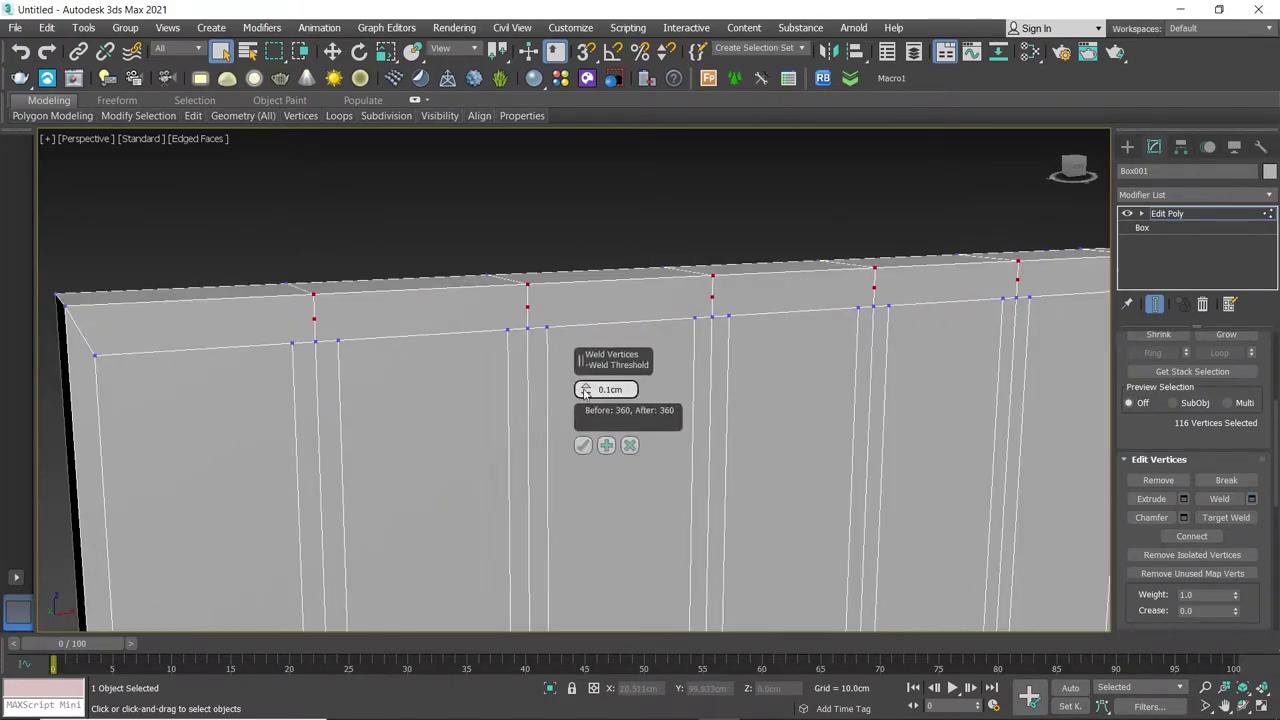
drag(586, 390, 586, 378)
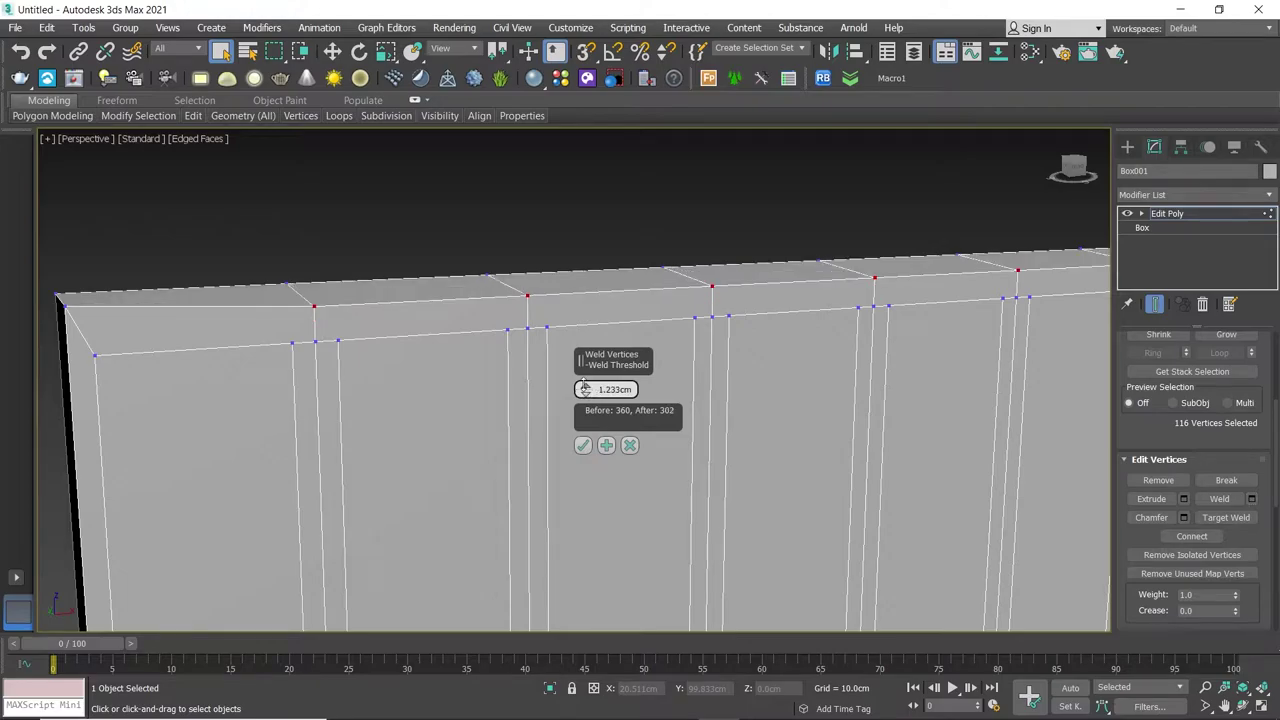
click(583, 446)
scroll(560, 417, down, 2)
scroll(608, 408, down, 3)
Move the selected top vertex row, snapping it to the corner vertex height
scroll(600, 340, down, 3)
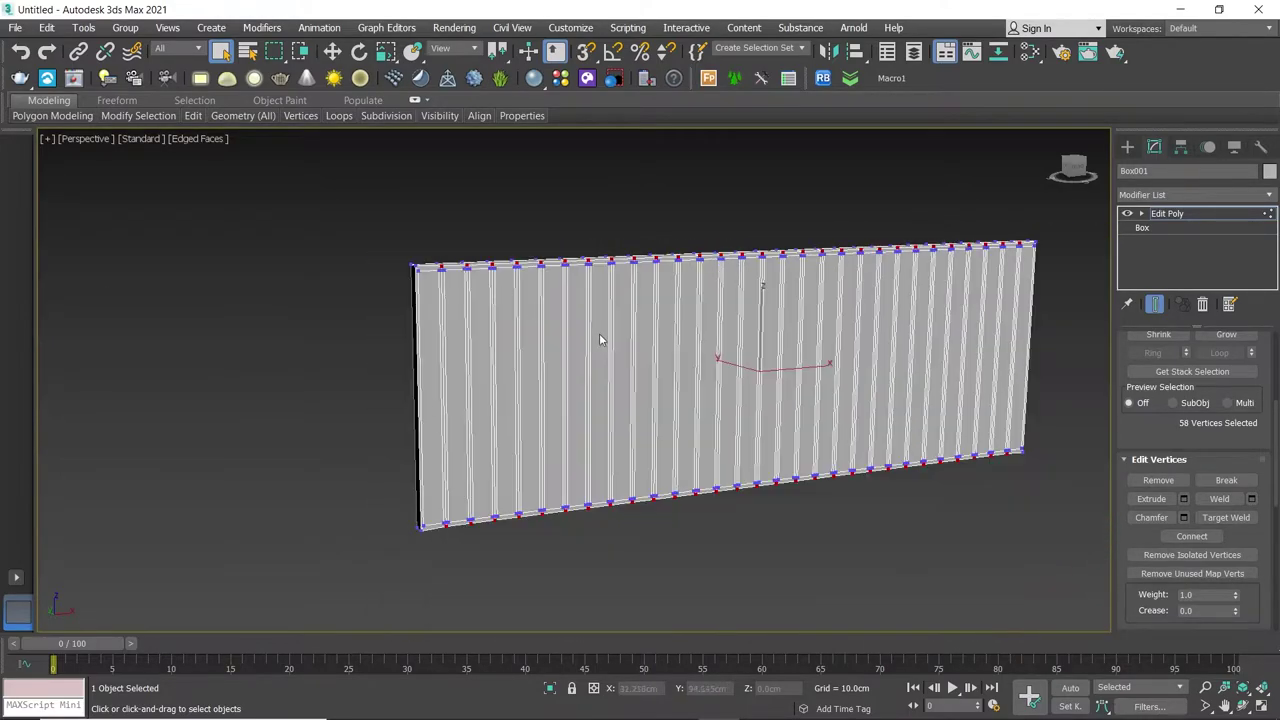
scroll(468, 409, down, 1)
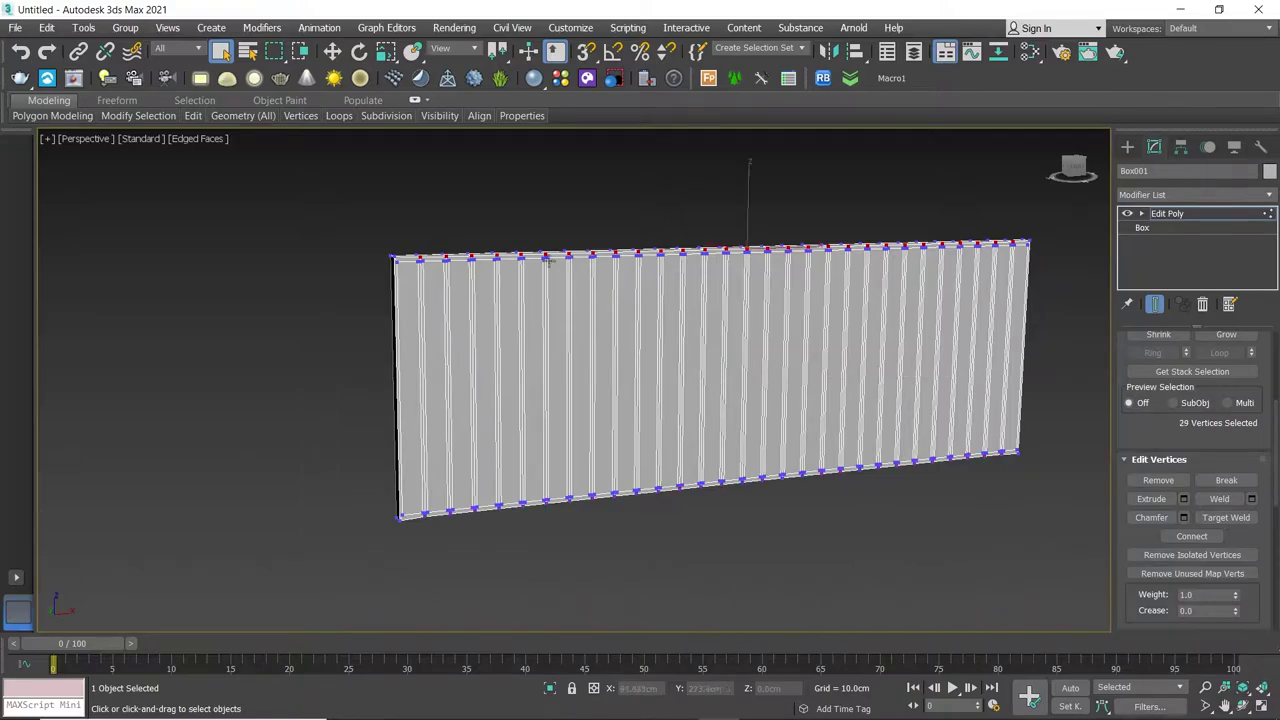
scroll(546, 260, up, 2)
key(w)
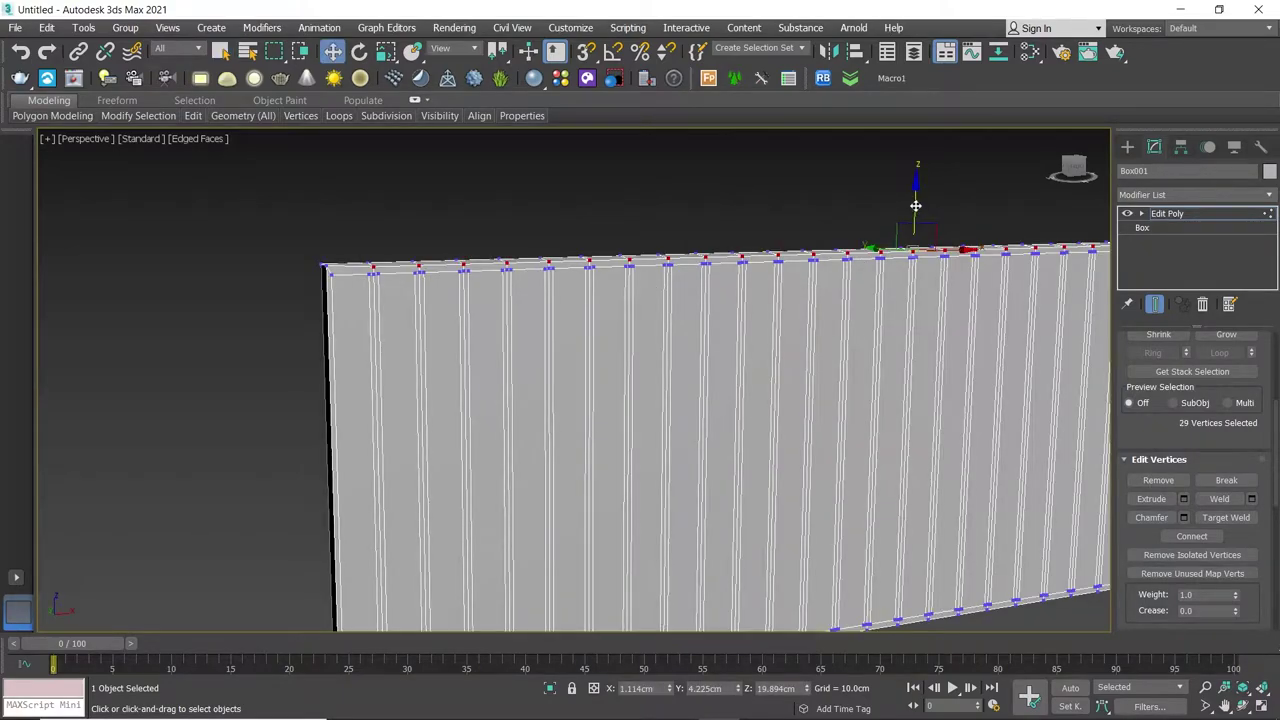
scroll(545, 215, up, 1)
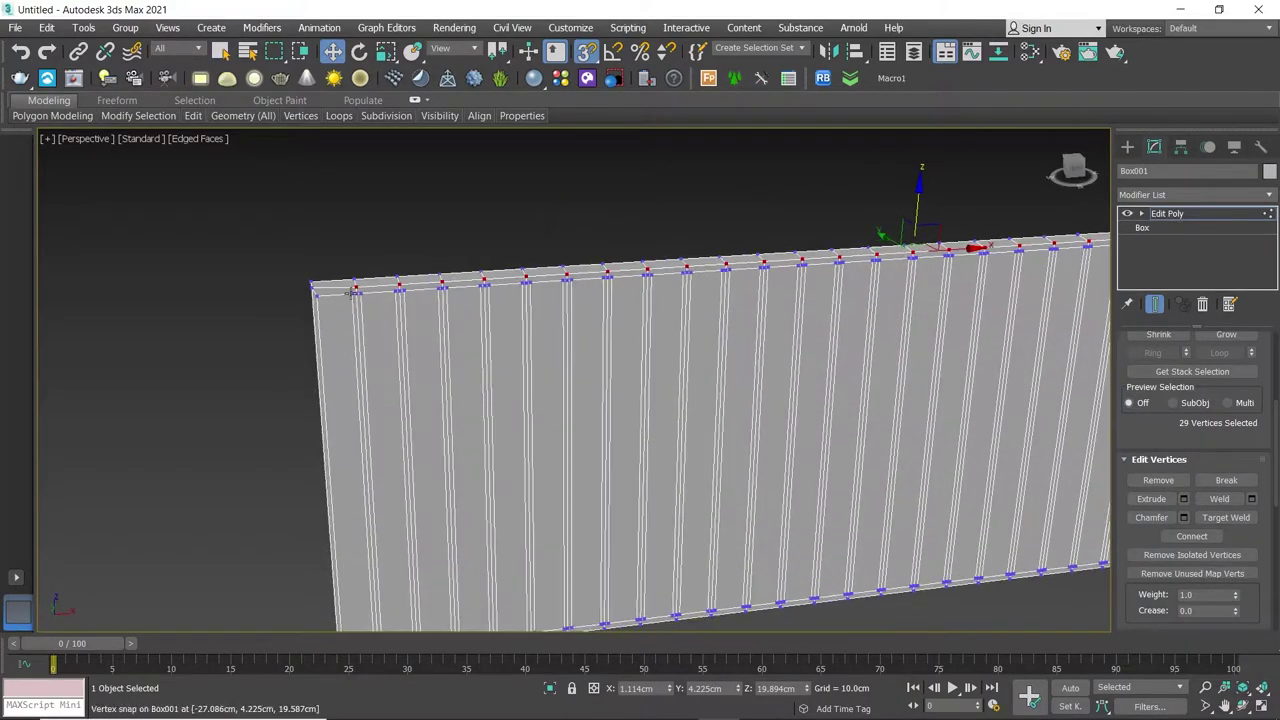
scroll(480, 240, up, 2)
scroll(420, 265, up, 2)
scroll(369, 286, up, 1)
drag(369, 286, 211, 278)
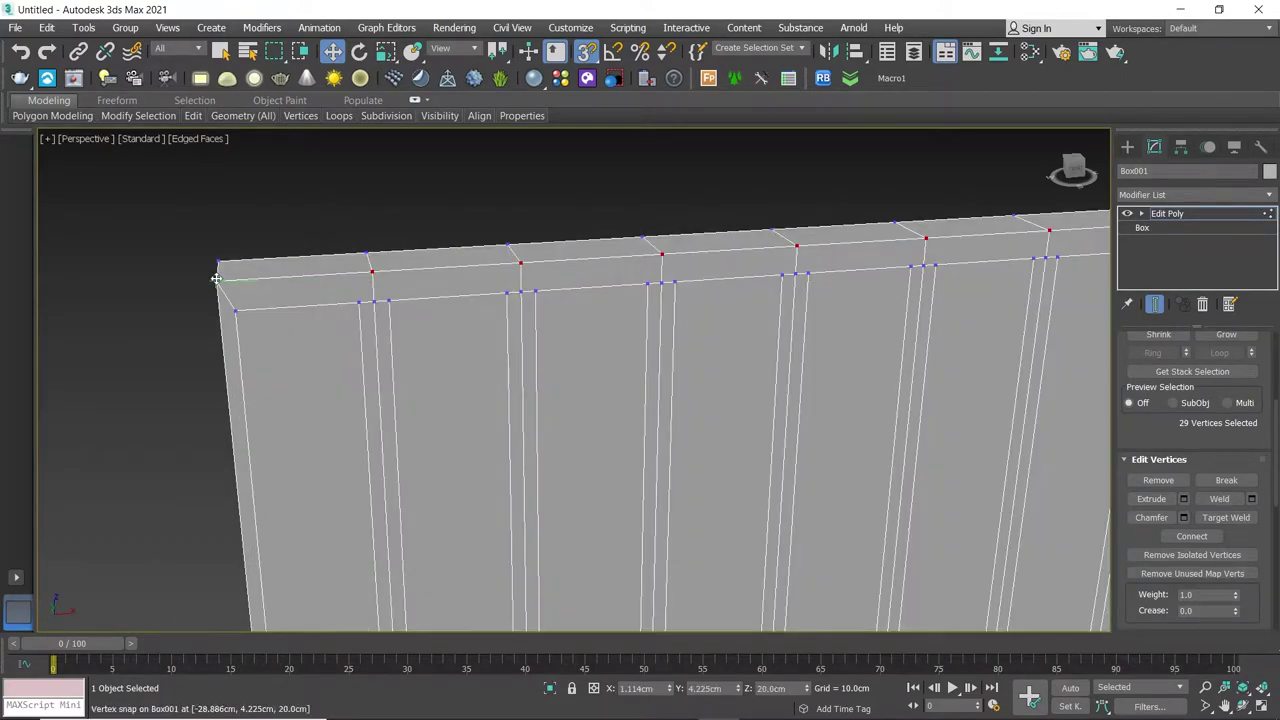
scroll(480, 331, down, 2)
scroll(528, 320, down, 3)
scroll(395, 415, down, 2)
scroll(395, 415, up, 1)
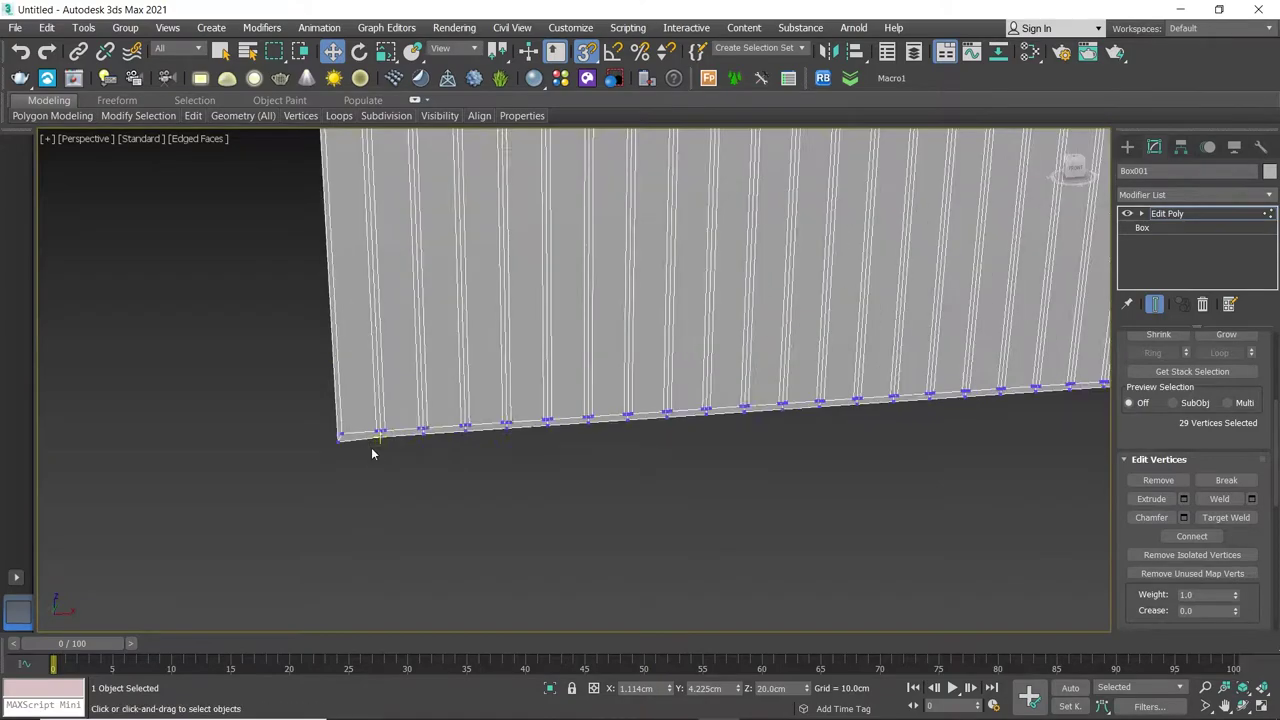
scroll(375, 445, up, 1)
scroll(385, 430, up, 2)
Select all similar bottom-edge vertices and snap the 29-vertex row onto the corner vertex at Z 0 cm
click(390, 421)
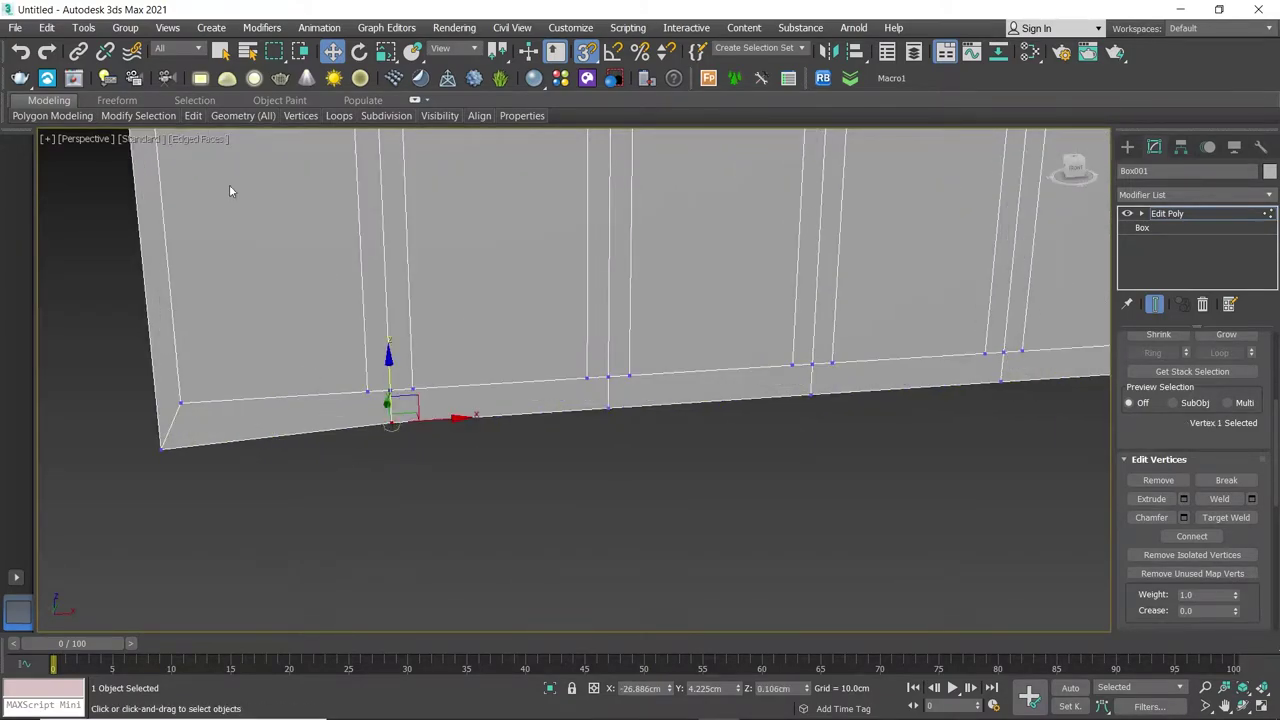
click(138, 115)
click(144, 273)
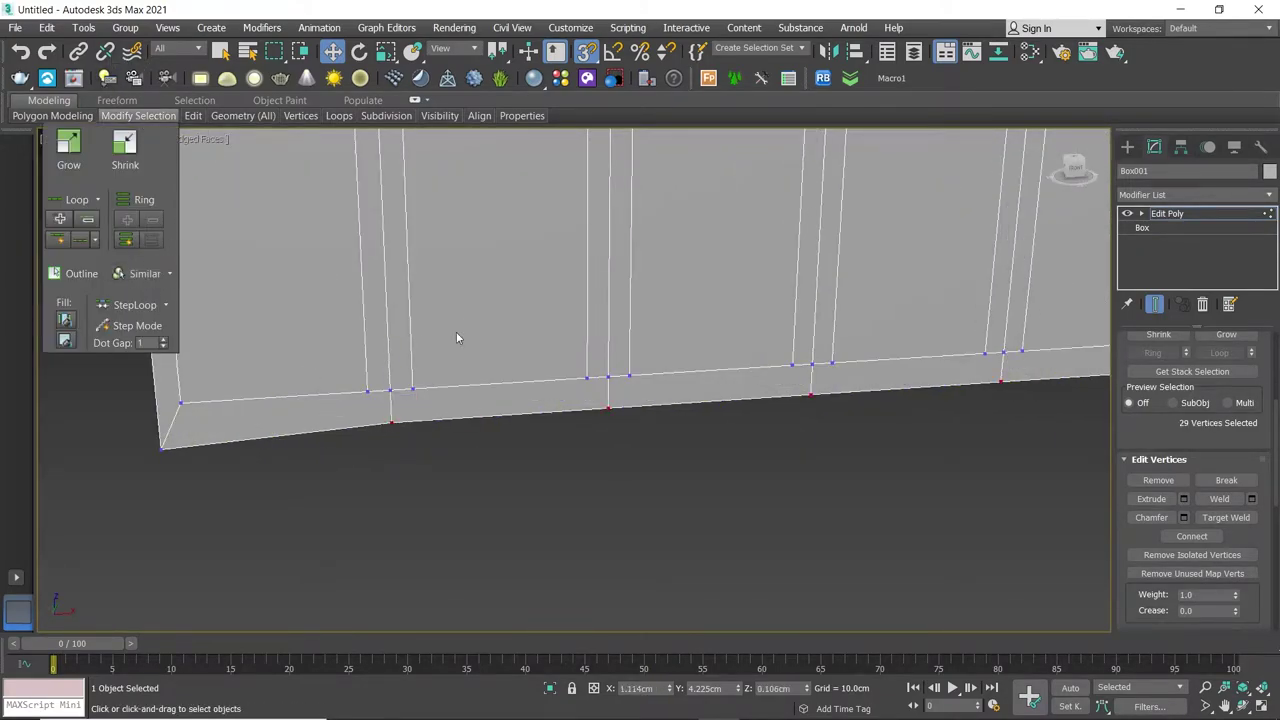
mouse_move(456, 331)
alt+middle_down()
mouse_move(550, 352)
mouse_move(520, 346)
mouse_move(734, 274)
mouse_move(514, 334)
mouse_move(650, 330)
mouse_move(749, 291)
alt+middle_up()
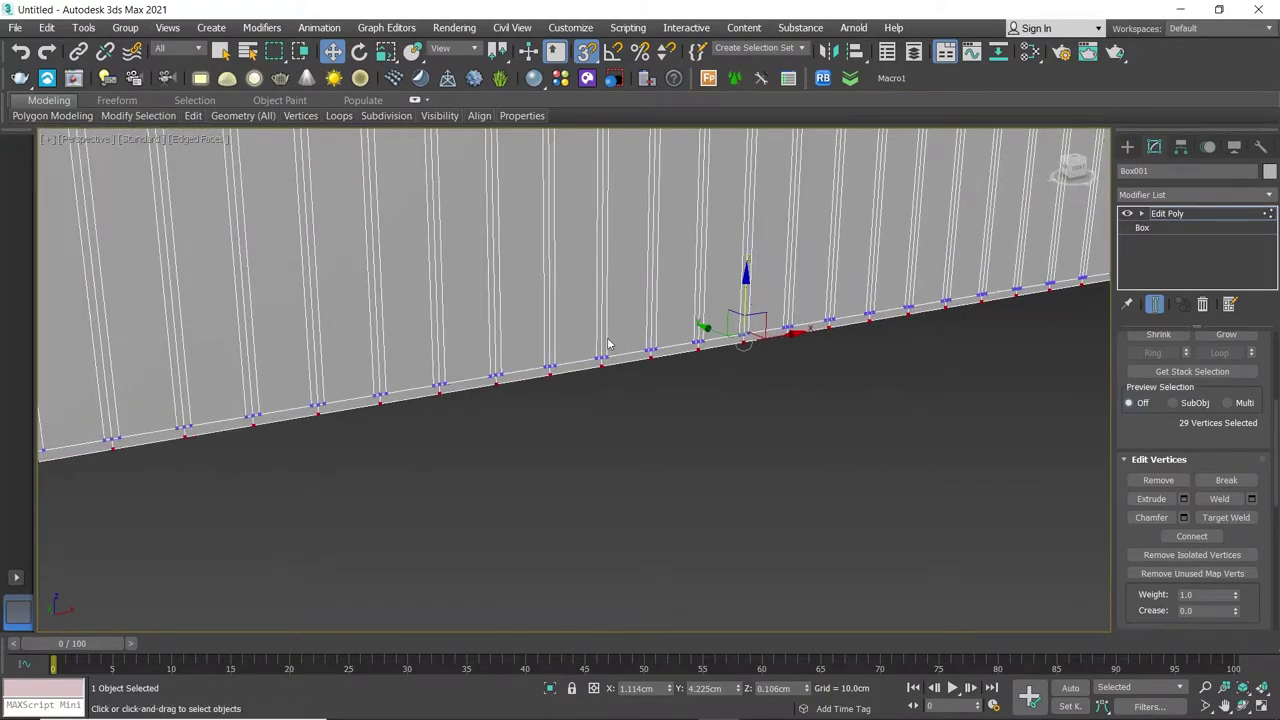
alt+middle_drag(607, 344, 521, 375)
drag(283, 456, 217, 461)
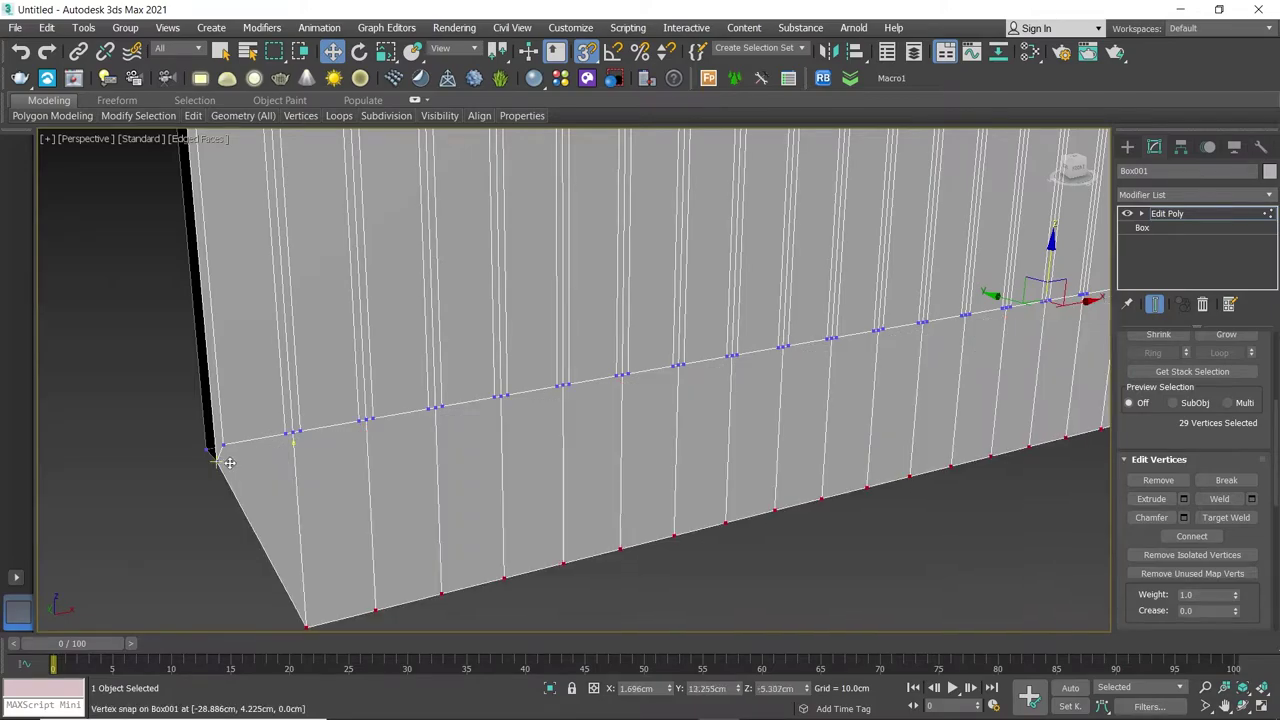
scroll(217, 461, down, 5)
alt+middle_drag(500, 409, 511, 505)
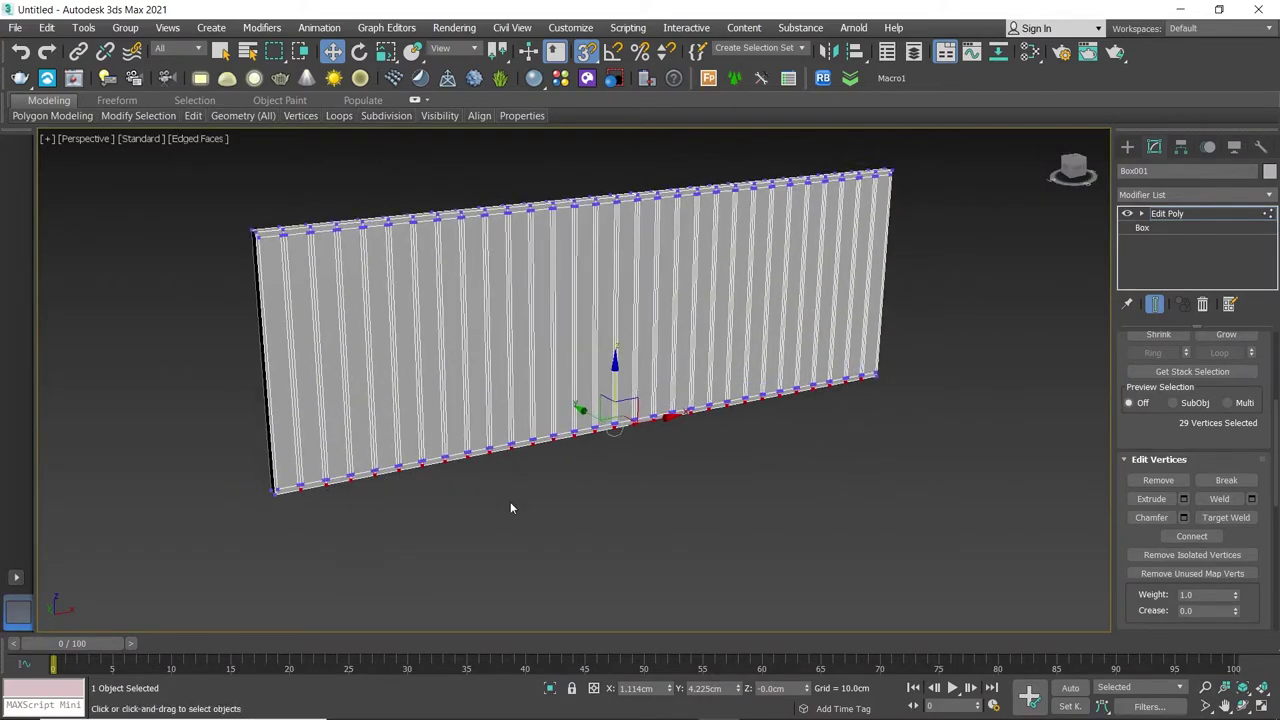
click(514, 501)
key(4)
scroll(424, 386, up, 3)
Select all 30 vertical strip polygons of the wall with Step Loop
scroll(257, 303, down, 1)
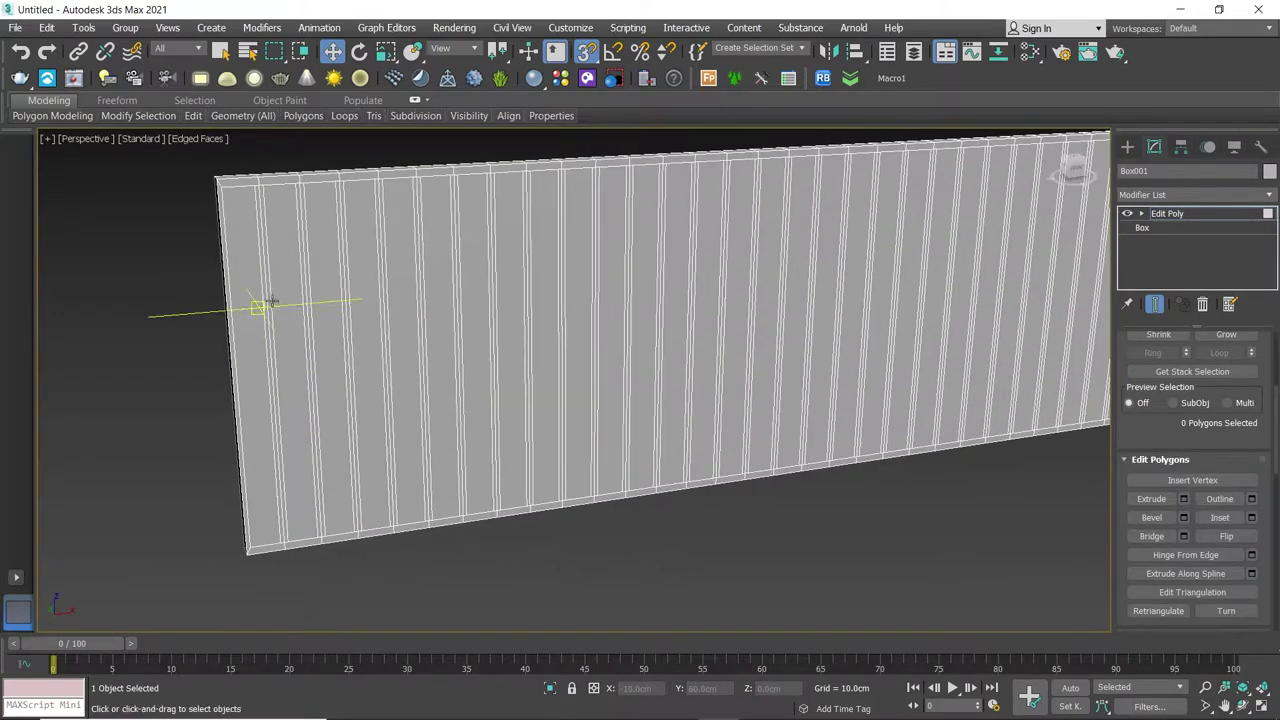
click(245, 270)
ctrl+click(284, 267)
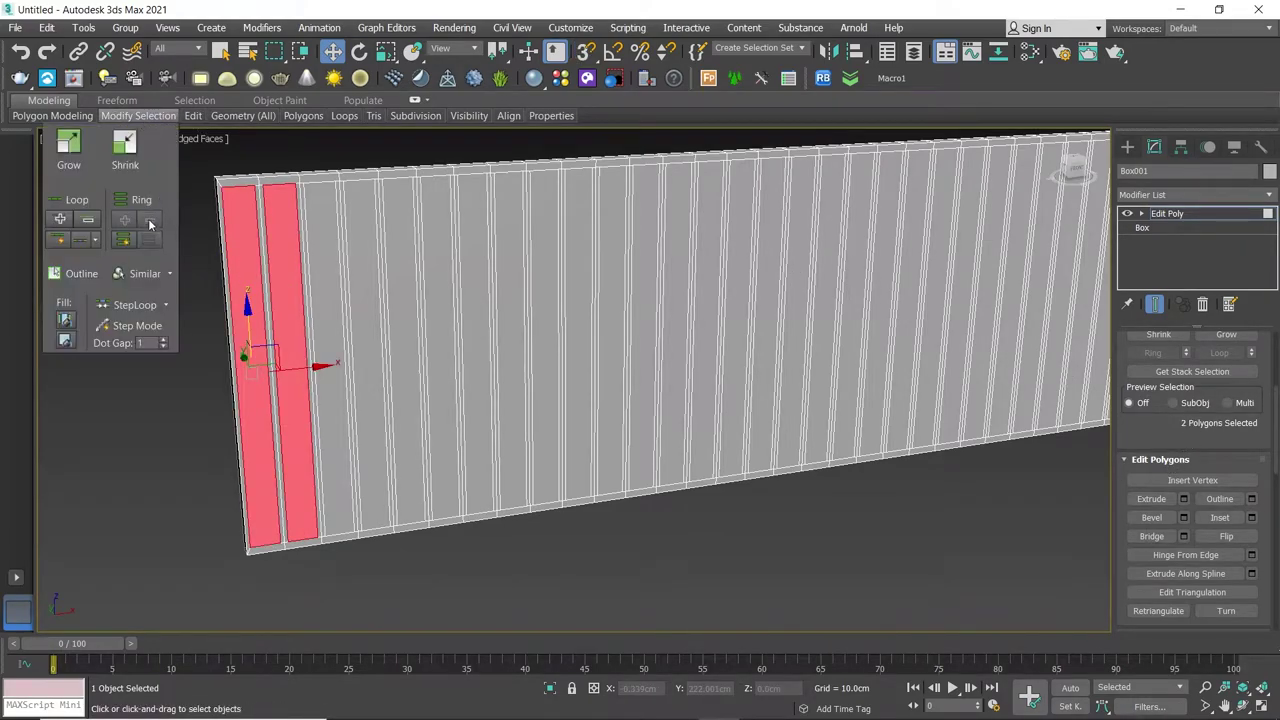
click(145, 275)
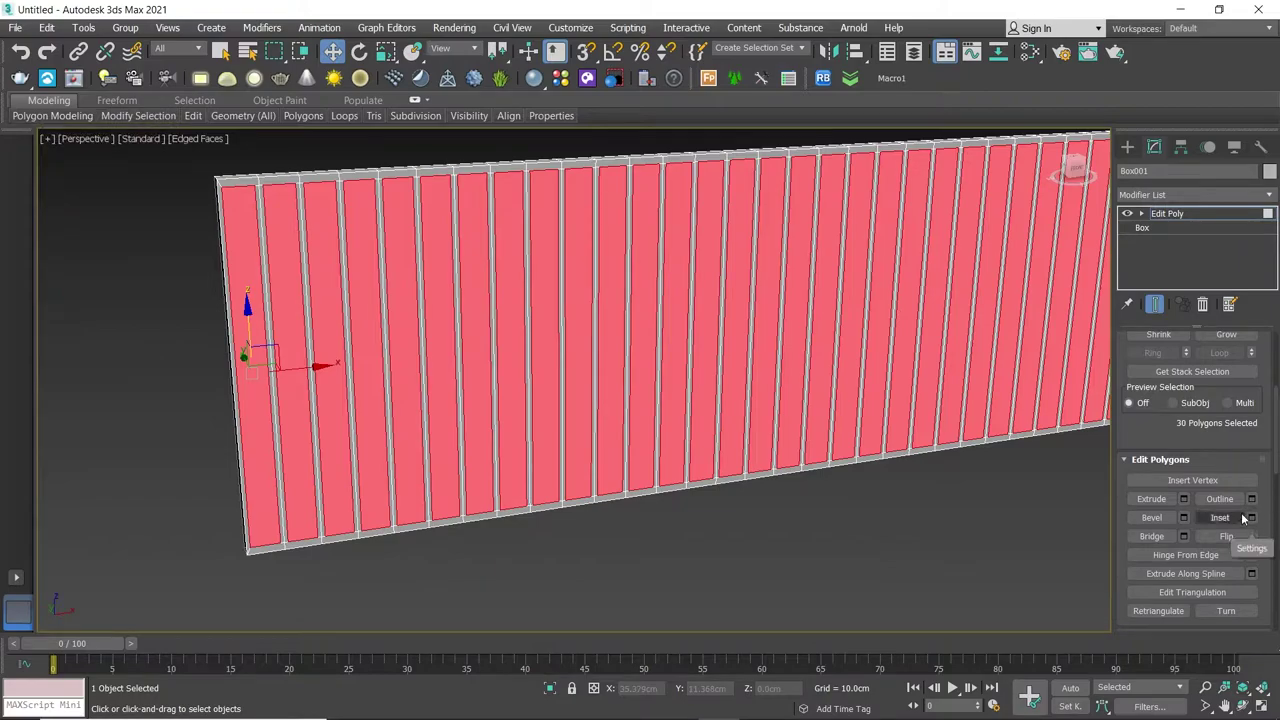
Extrude the selected strips by -0.5cm so they sink into grooves
click(1183, 498)
text(-0.5)
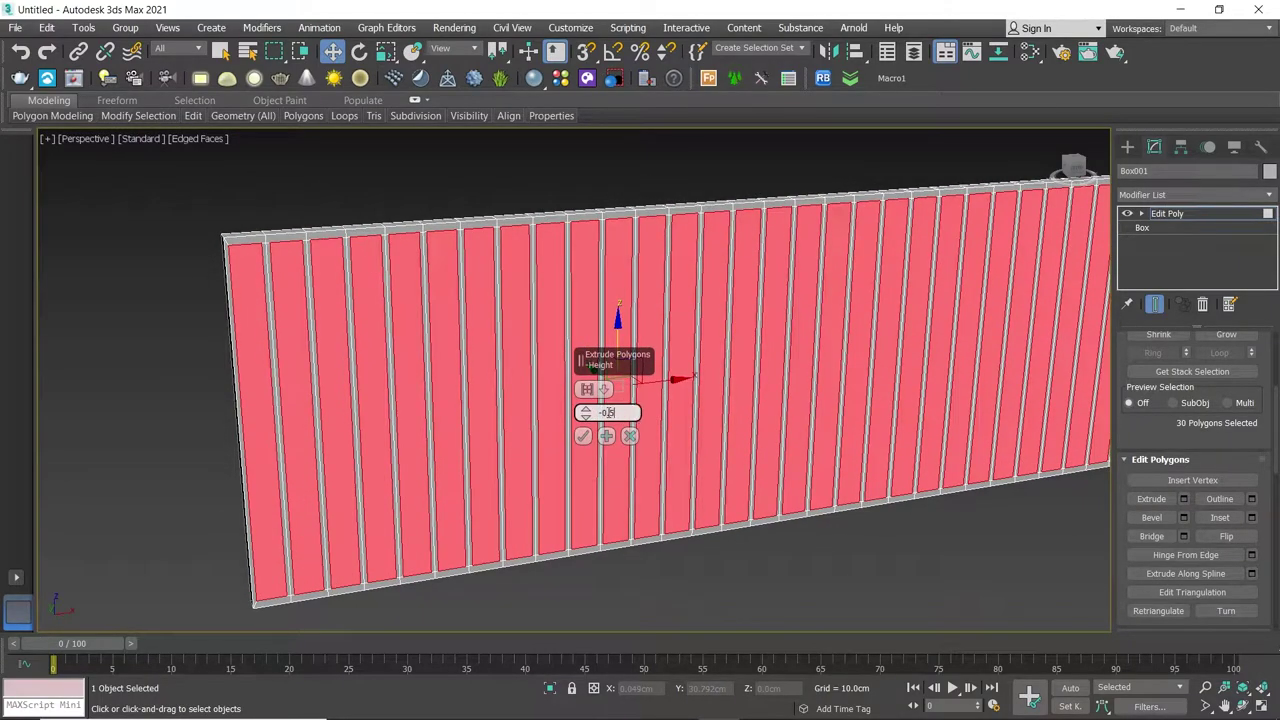
key(Return)
mouse_move(414, 308)
alt+middle_down()
mouse_move(437, 161)
mouse_move(474, 234)
alt+middle_up()
scroll(437, 161, up, 5)
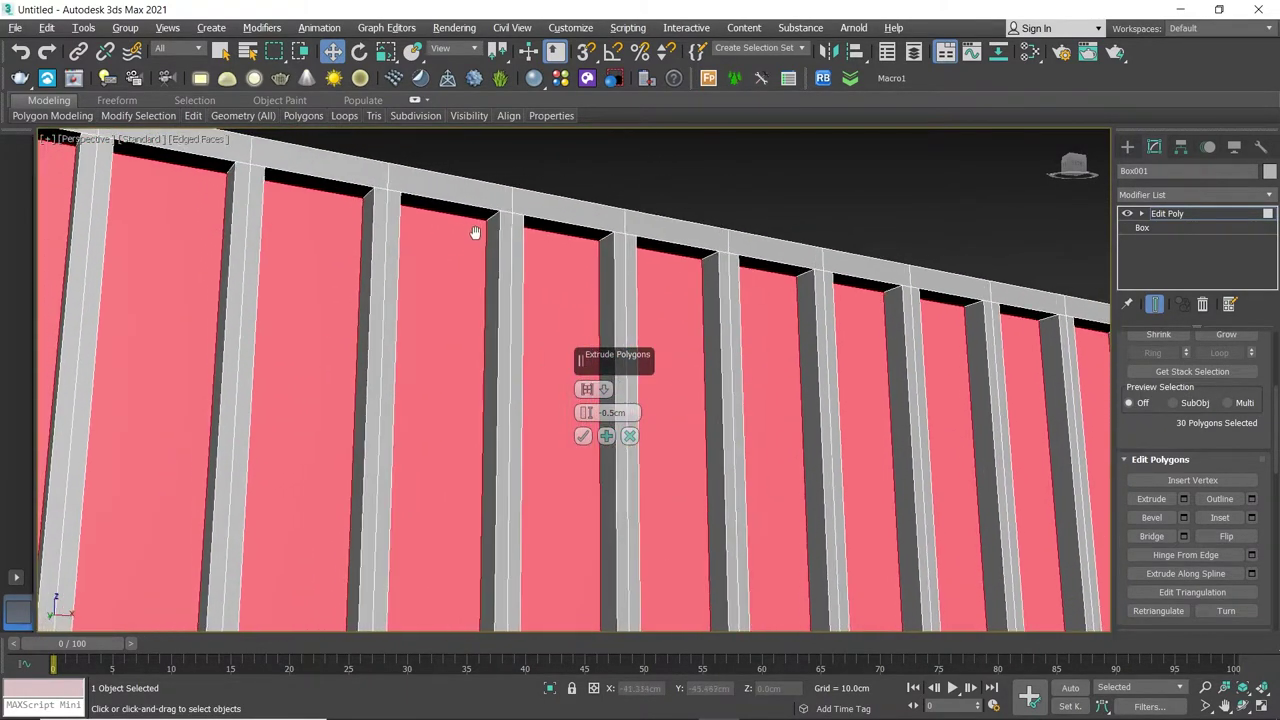
click(583, 438)
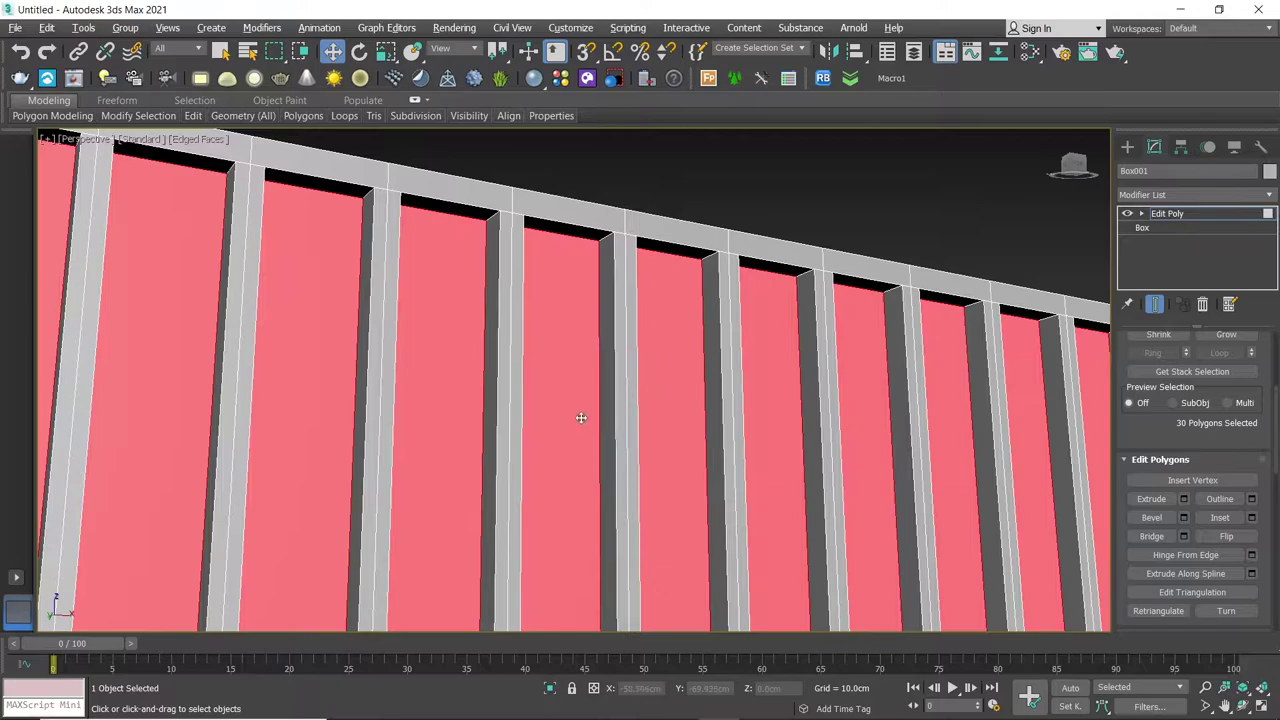
scroll(580, 417, down, 5)
mouse_move(563, 331)
alt+middle_down()
mouse_move(500, 229)
mouse_move(468, 292)
alt+middle_up()
Connect a ring of vertical wall edges with 2 segments at Pinch 70, near top and bottom
key(2)
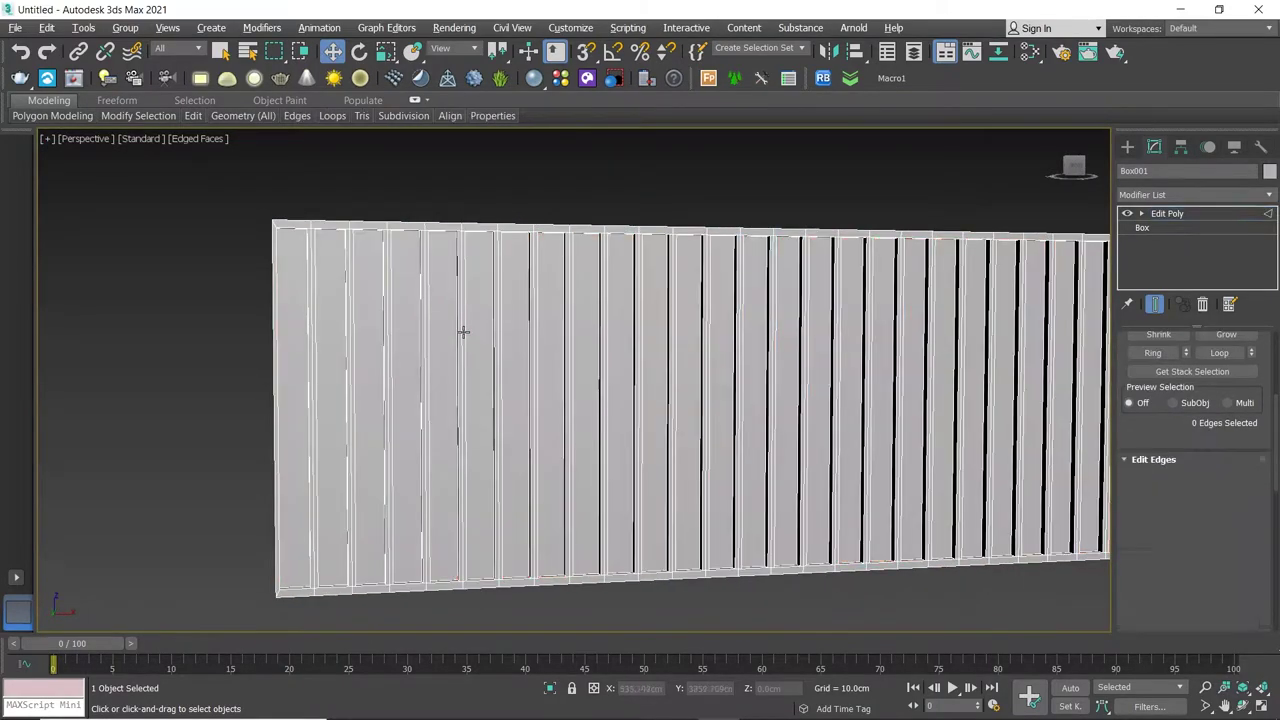
scroll(463, 331, up, 3)
click(460, 330)
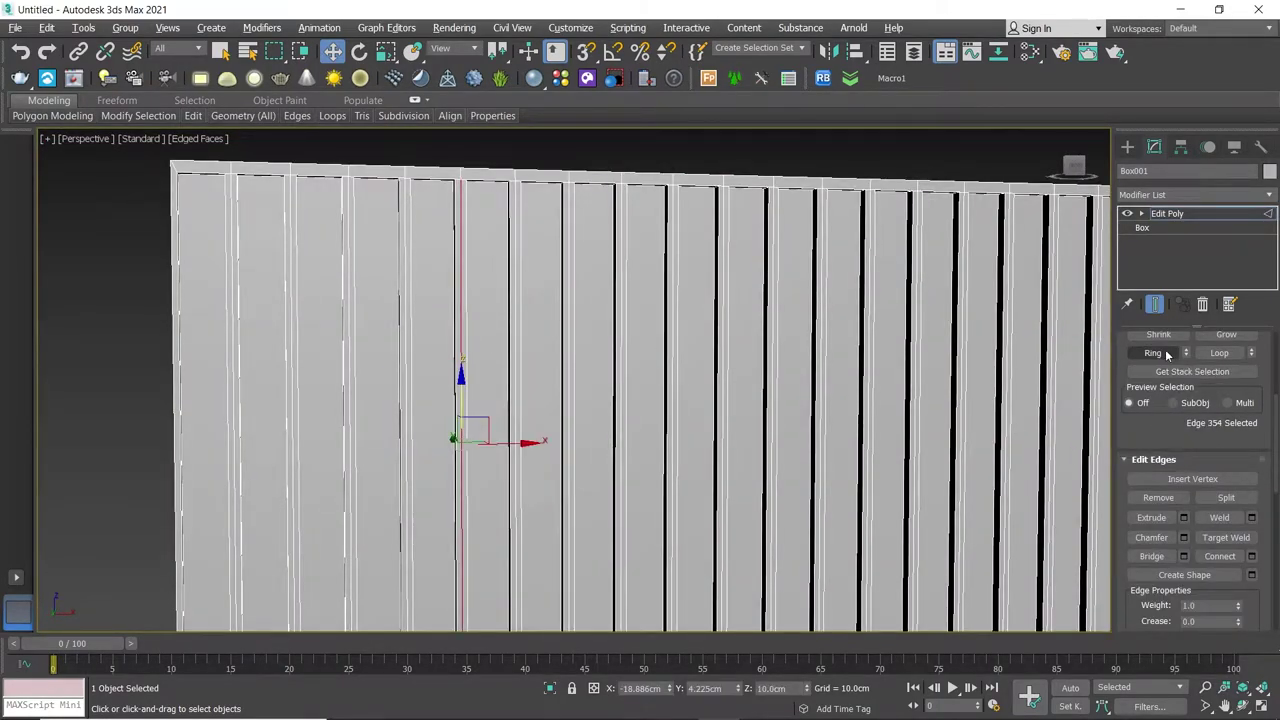
click(1160, 352)
click(1252, 557)
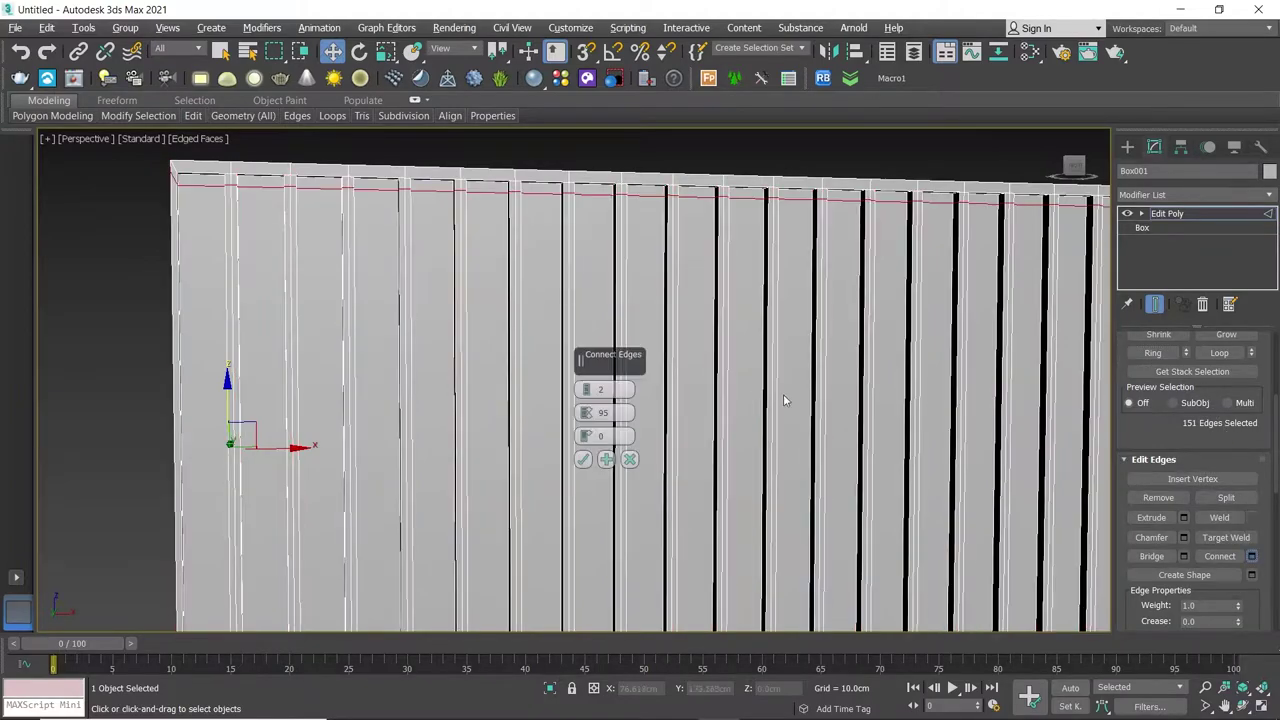
scroll(700, 330, down, 3)
right_click(586, 410)
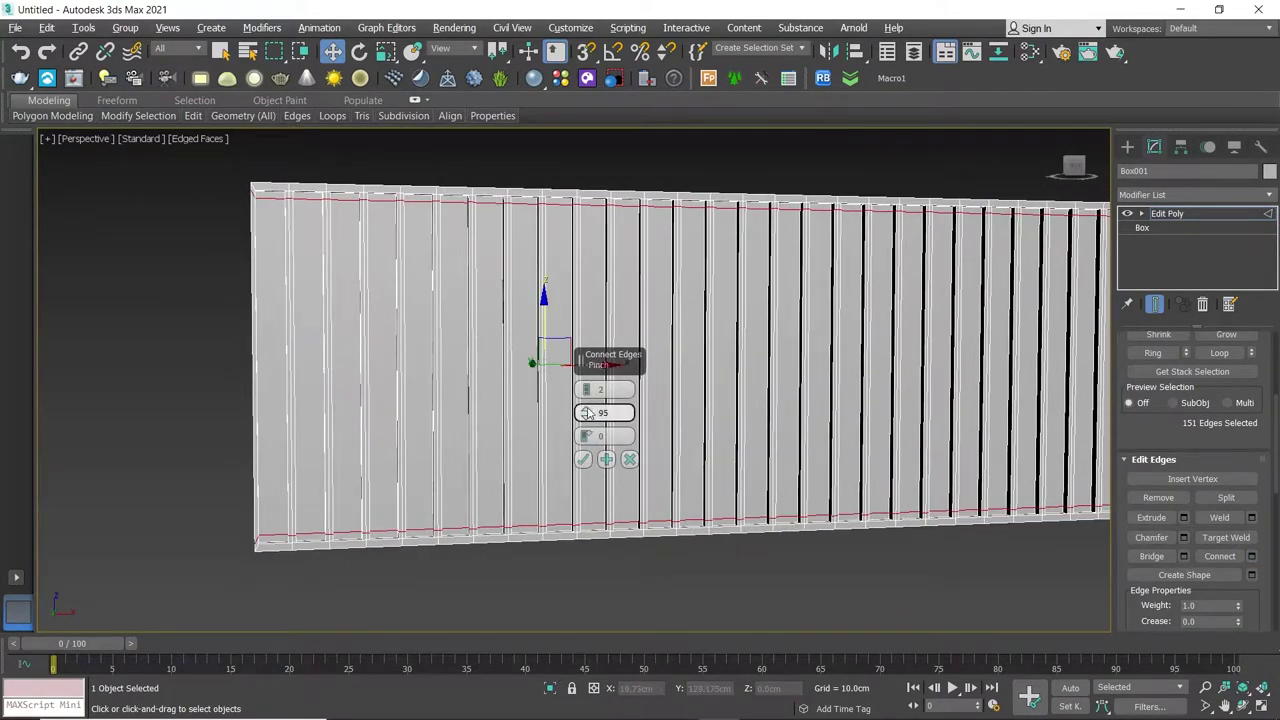
drag(586, 413, 586, 413)
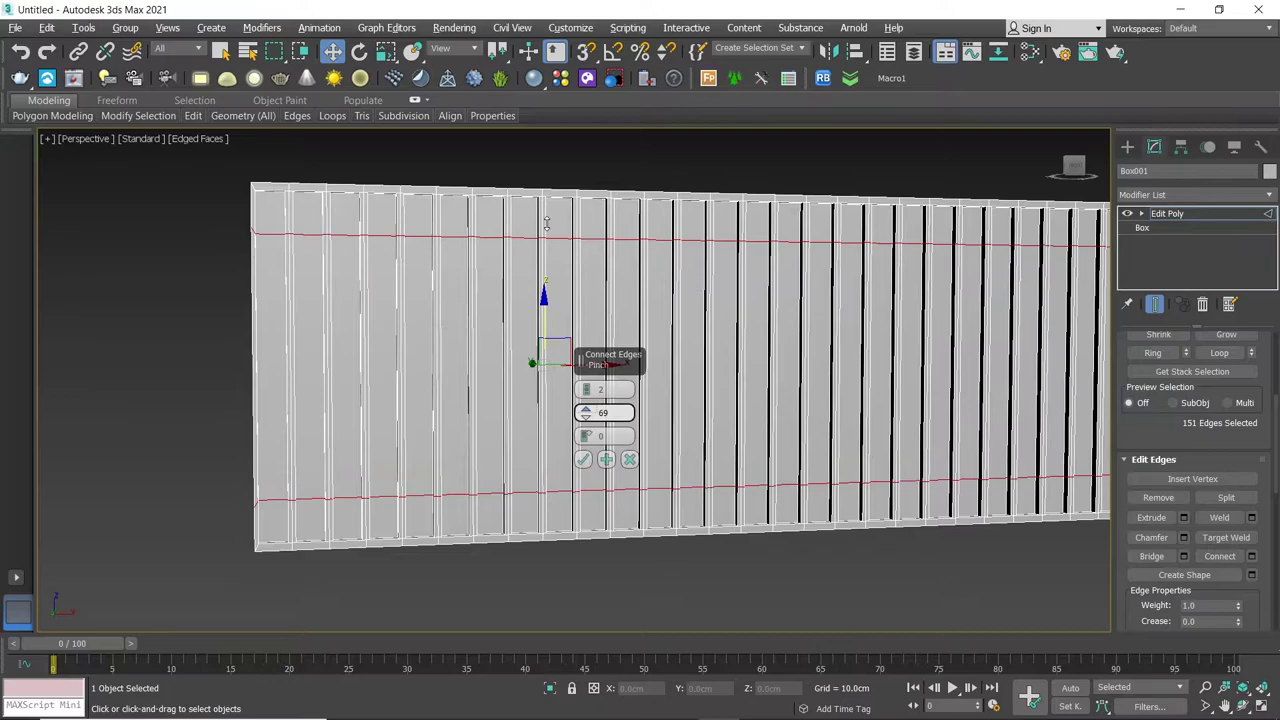
click(583, 459)
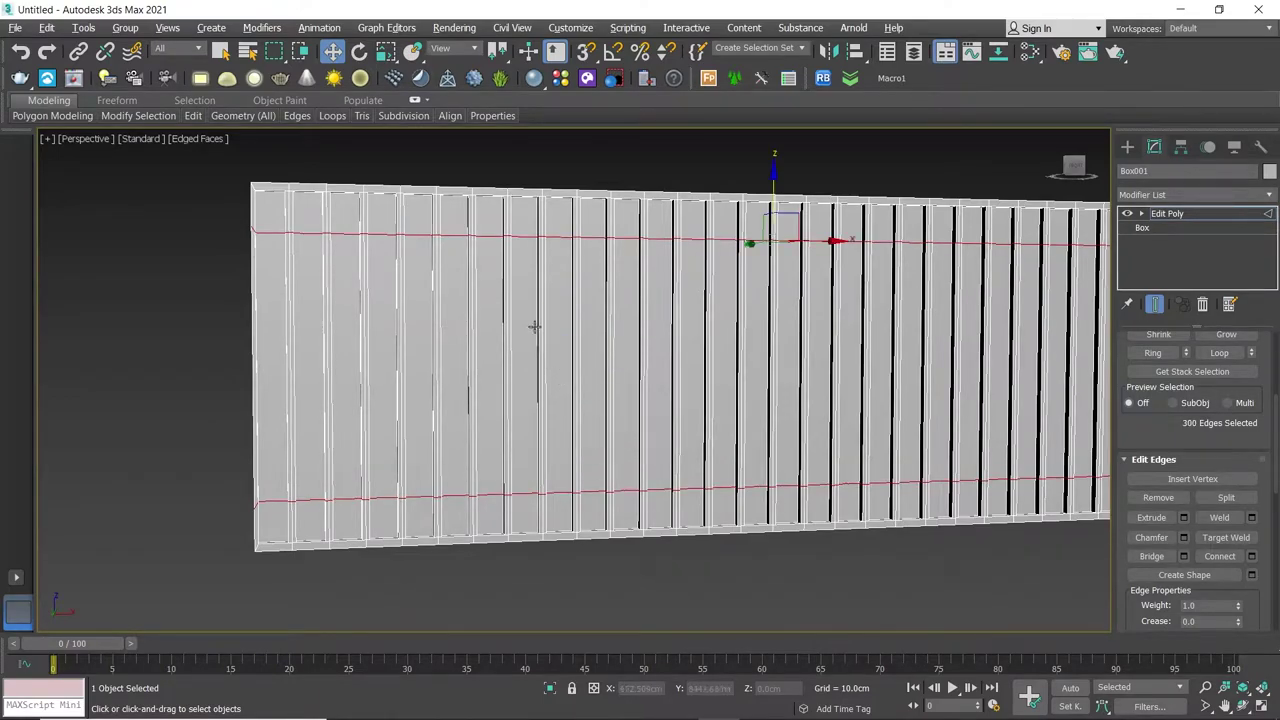
Connect the 151-edge ring again with 5 evenly spaced segments
click(540, 325)
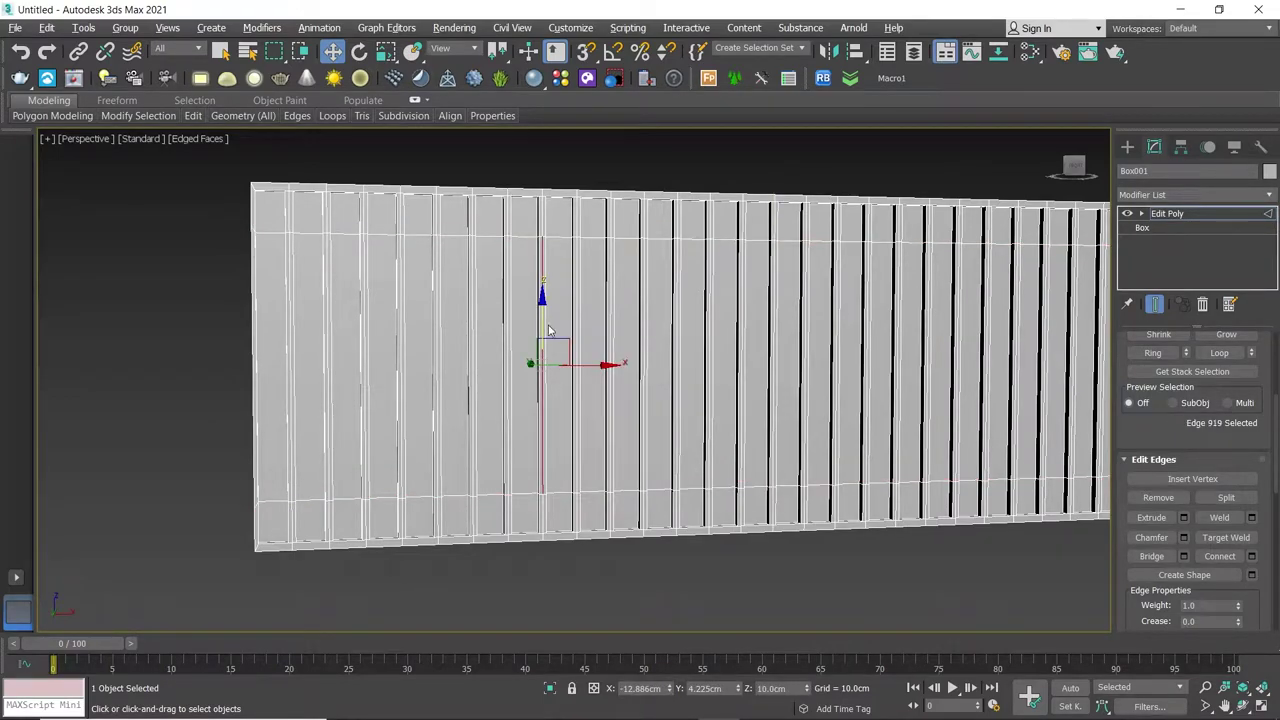
click(1153, 352)
click(1252, 556)
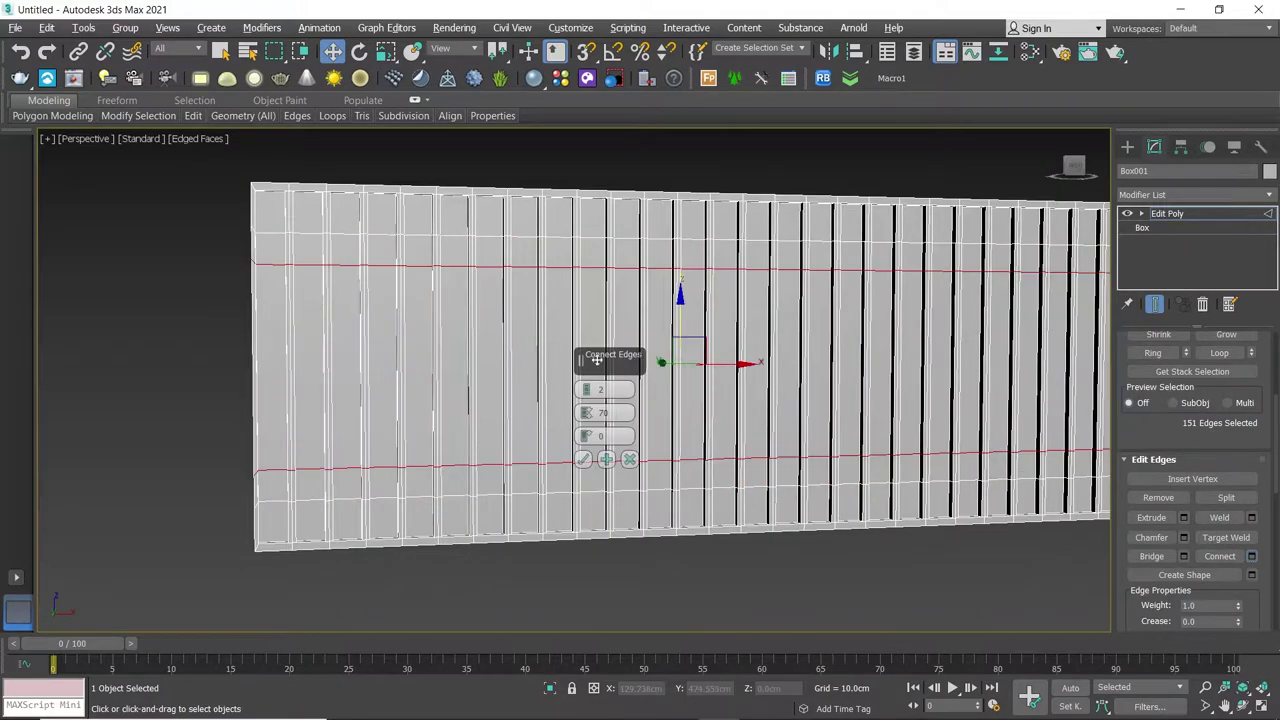
scroll(587, 390, up, 1)
scroll(587, 390, up, 1)
scroll(587, 390, up, 1)
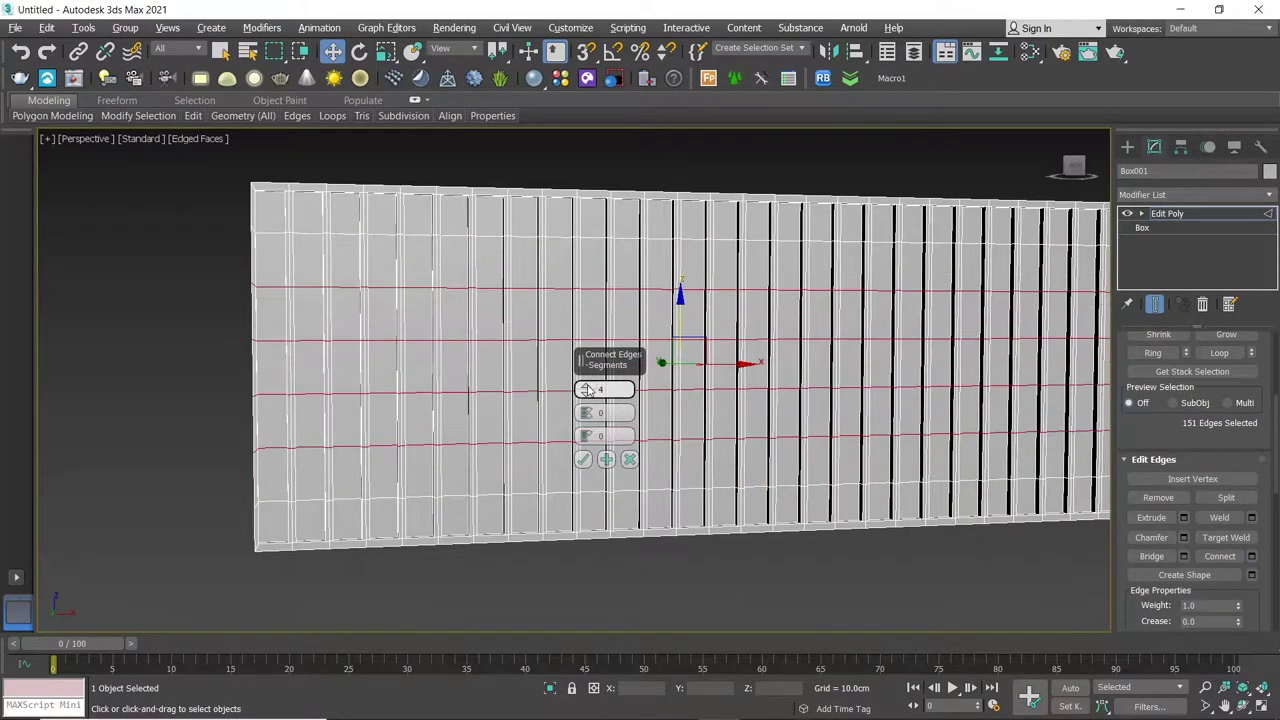
scroll(587, 390, up, 1)
click(583, 459)
scroll(642, 338, up, 2)
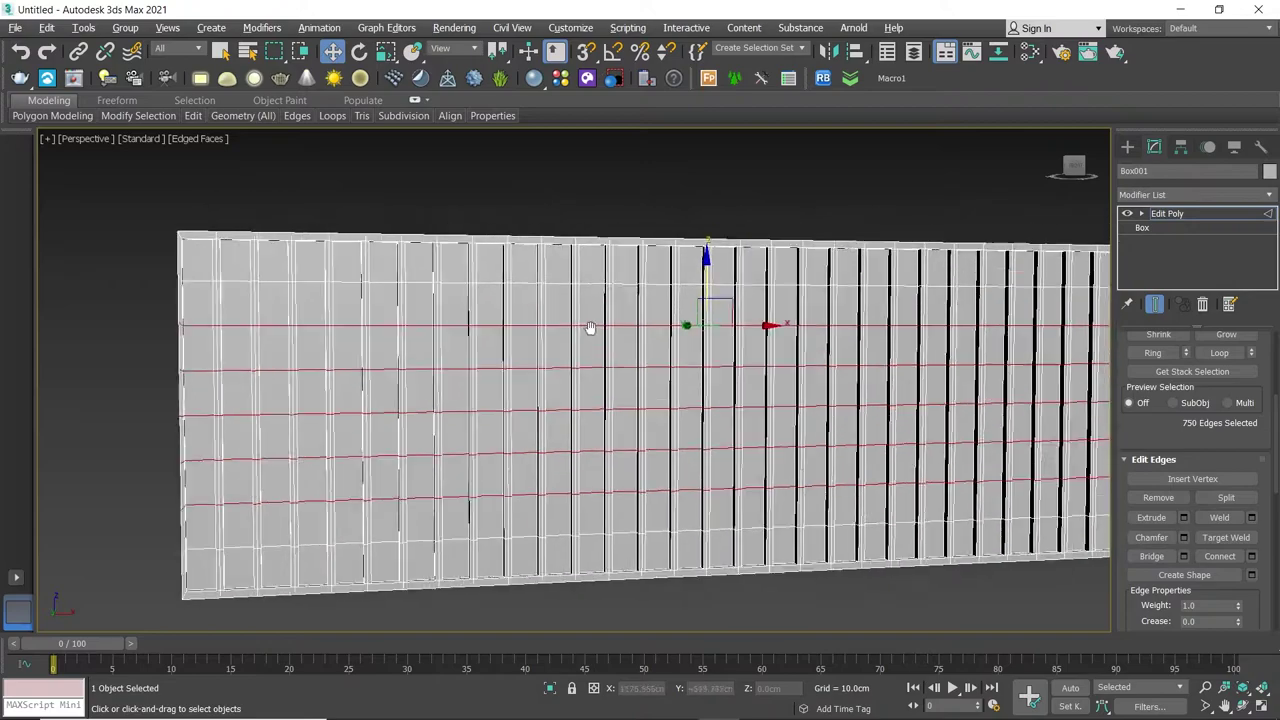
scroll(591, 331, up, 1)
scroll(586, 314, up, 2)
scroll(557, 280, up, 2)
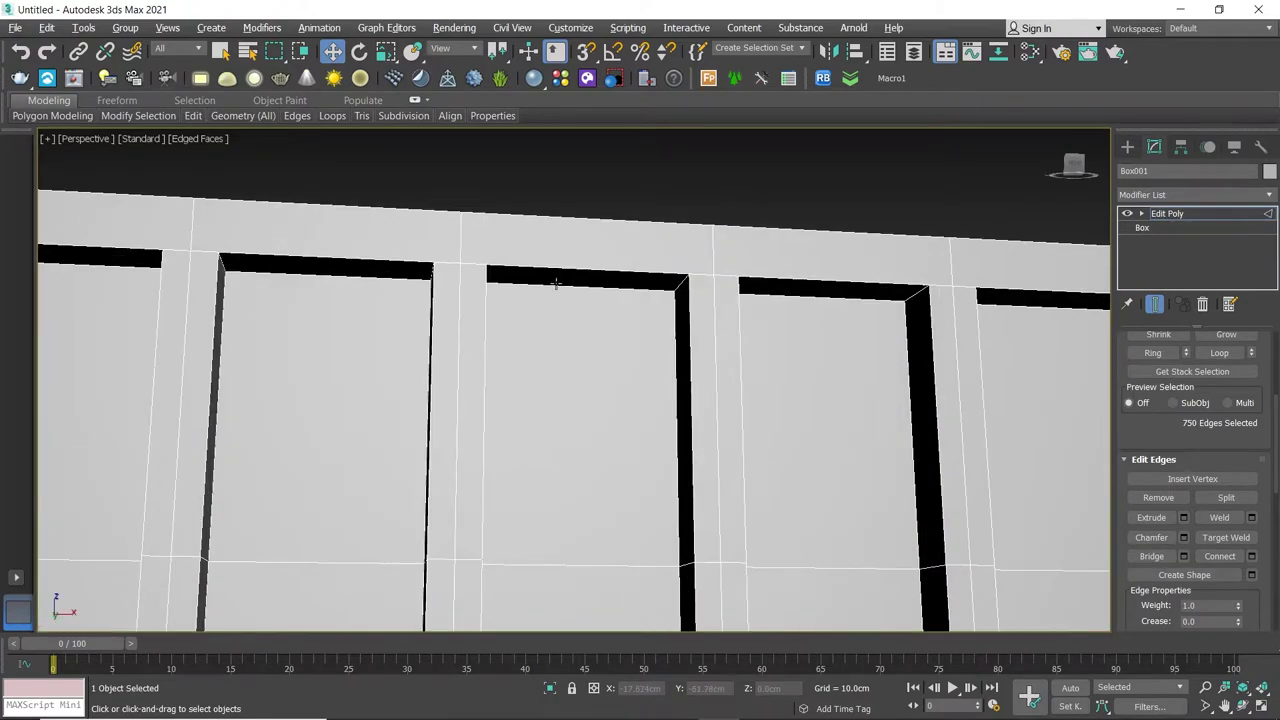
Select one groove edge and grow the selection to all 60 matching edges
click(555, 284)
click(142, 122)
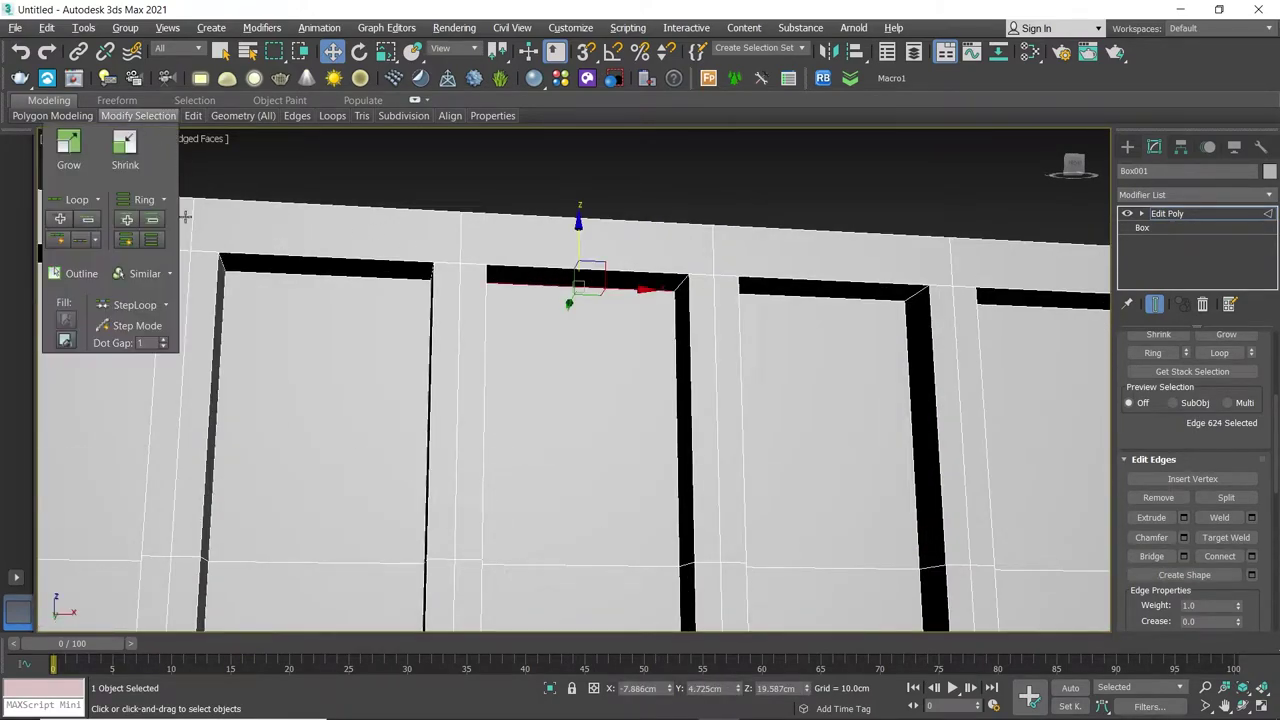
click(142, 275)
scroll(632, 338, down, 3)
scroll(632, 338, down, 3)
mouse_move(632, 338)
alt+middle_down()
mouse_move(640, 440)
mouse_move(732, 362)
mouse_move(680, 340)
alt+middle_up()
scroll(640, 440, up, 3)
scroll(660, 446, up, 3)
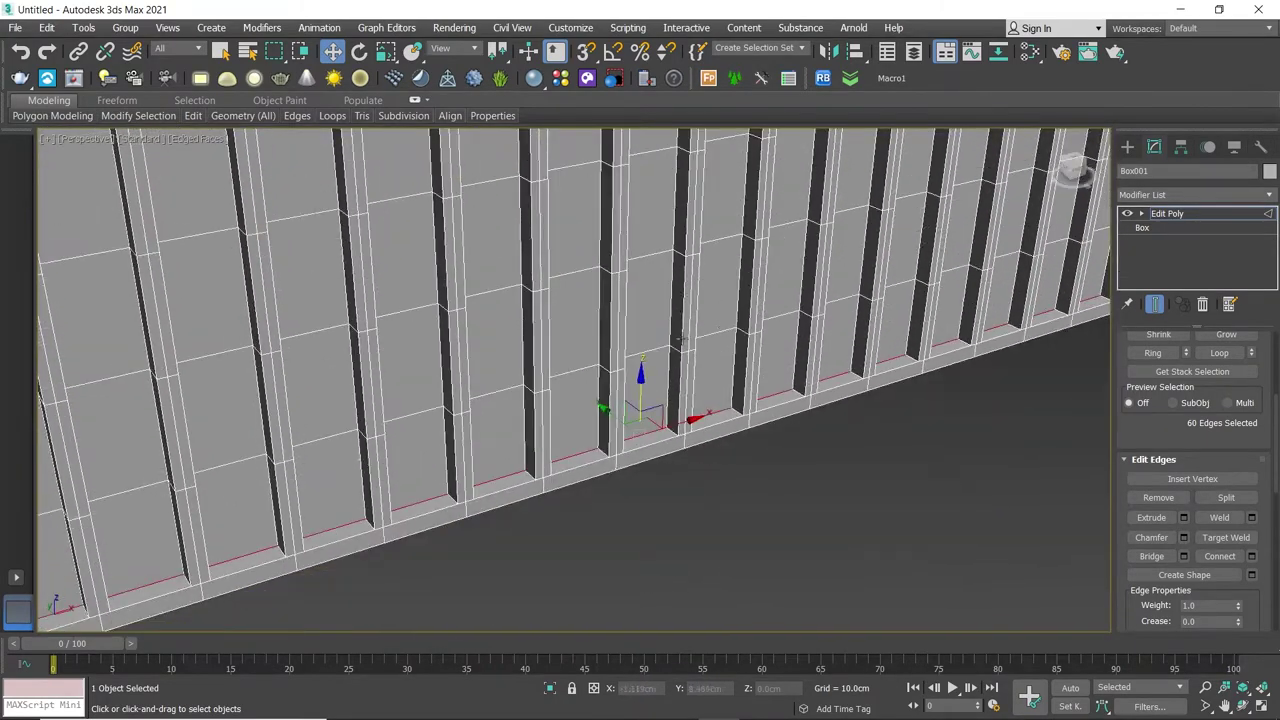
In wireframe, vertex-snap the 60 bottom edges sideways so each slat tapers diagonally
key(F3)
scroll(630, 410, up, 3)
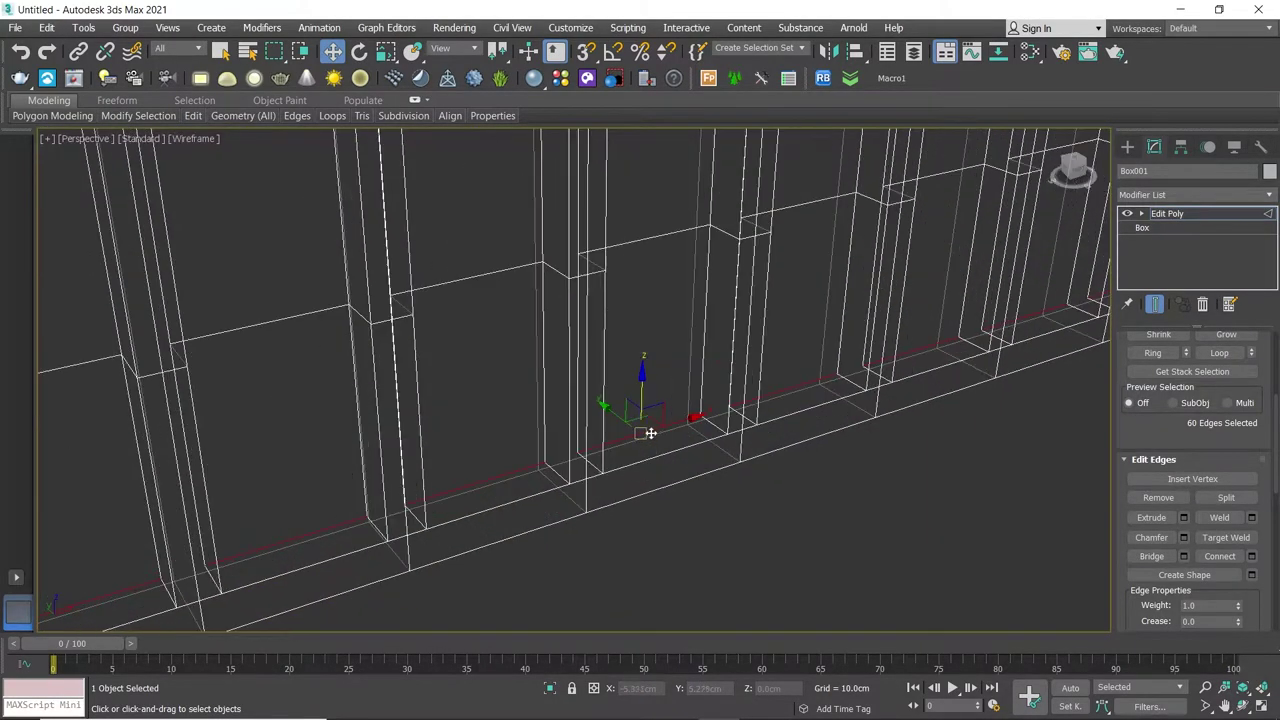
drag(615, 410, 729, 434)
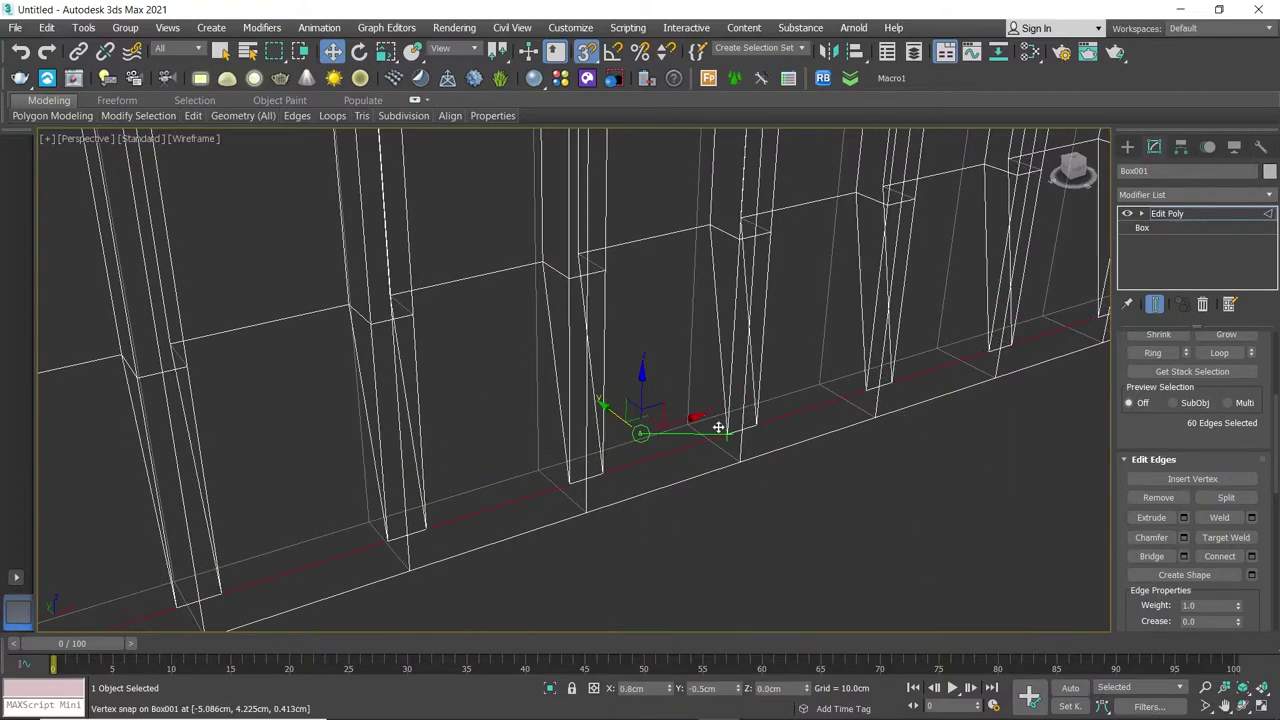
key(F3)
scroll(670, 440, down, 3)
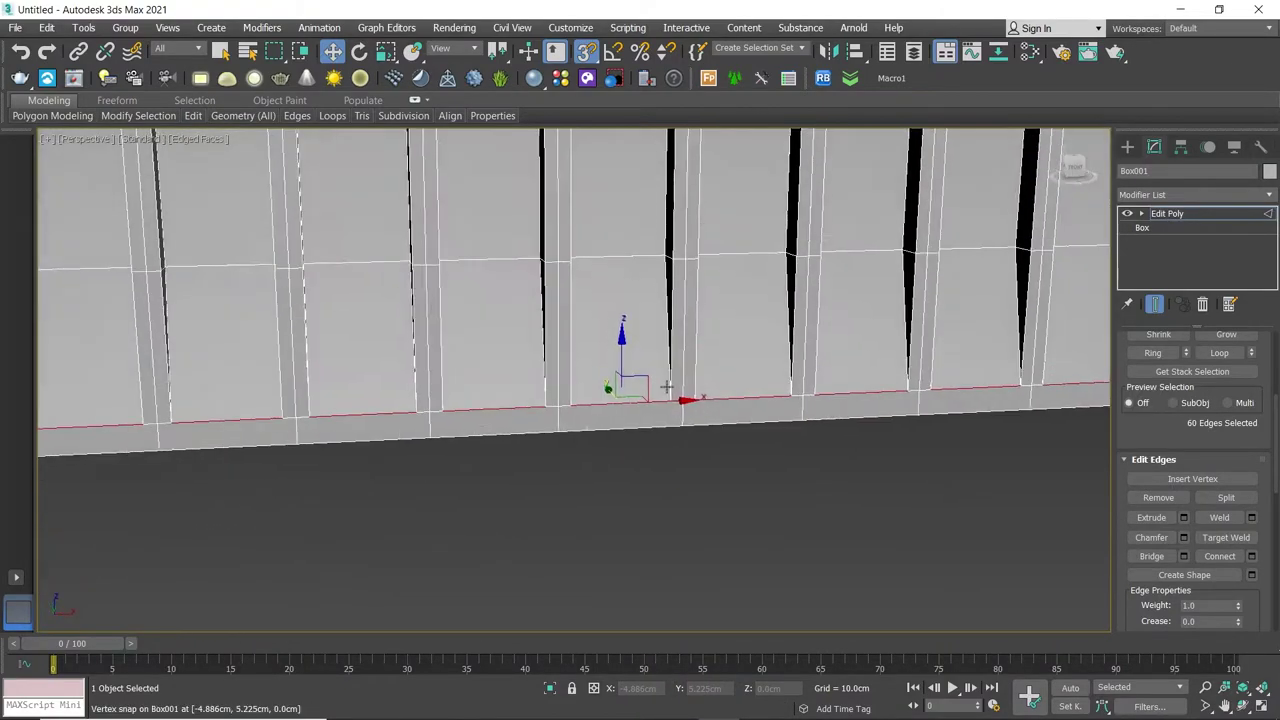
scroll(650, 460, down, 3)
scroll(638, 477, down, 2)
alt+middle_drag(638, 477, 660, 470)
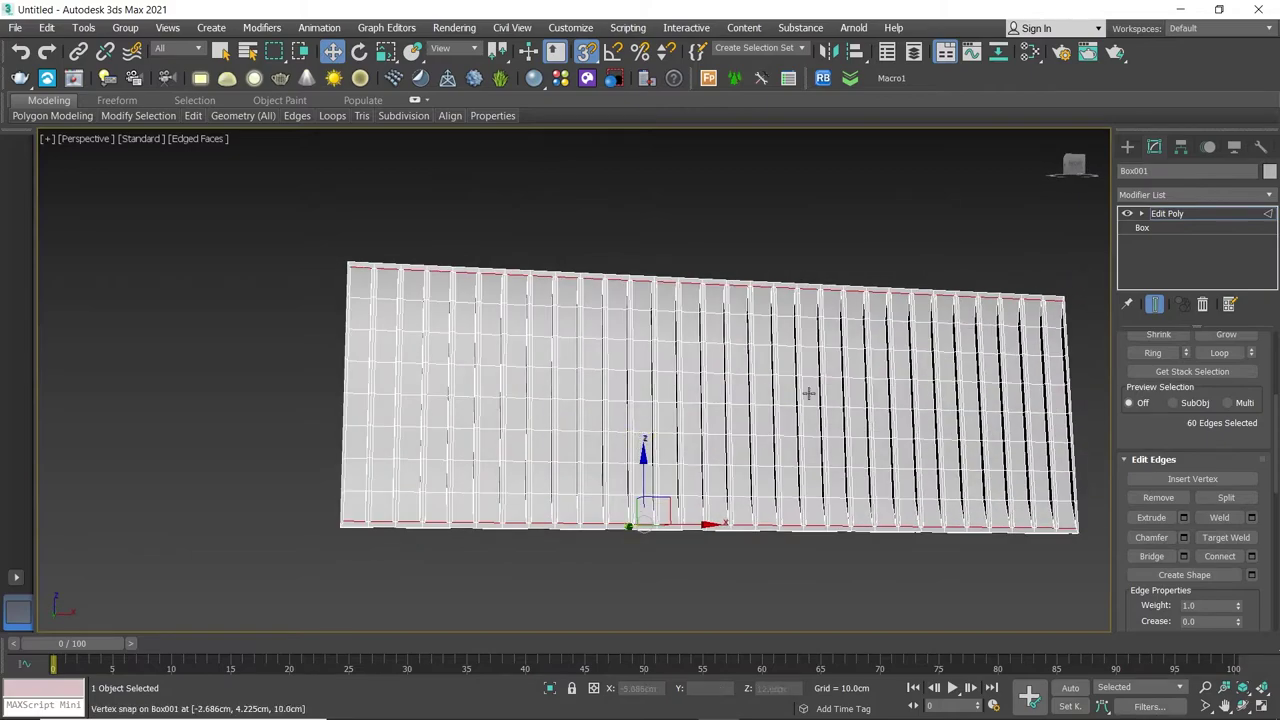
Weld the wall's vertices at 0.1cm, reducing 1479 vertices to 1359
key(1)
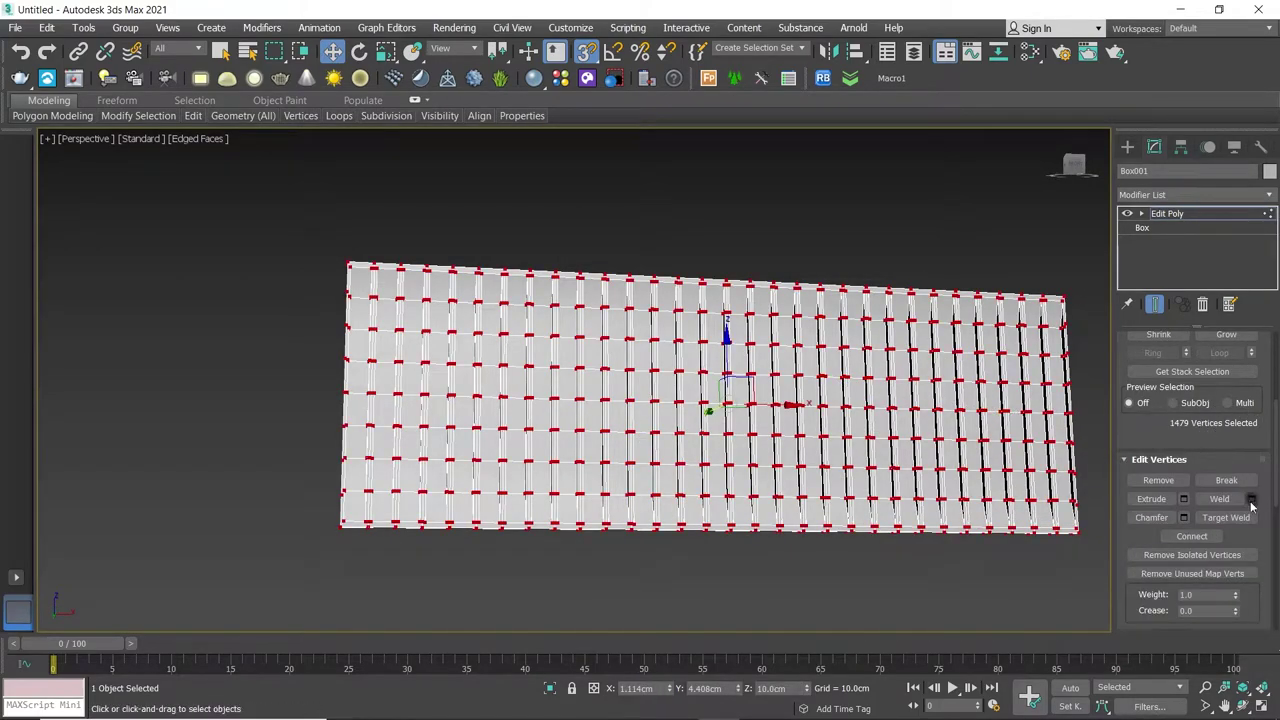
click(1251, 499)
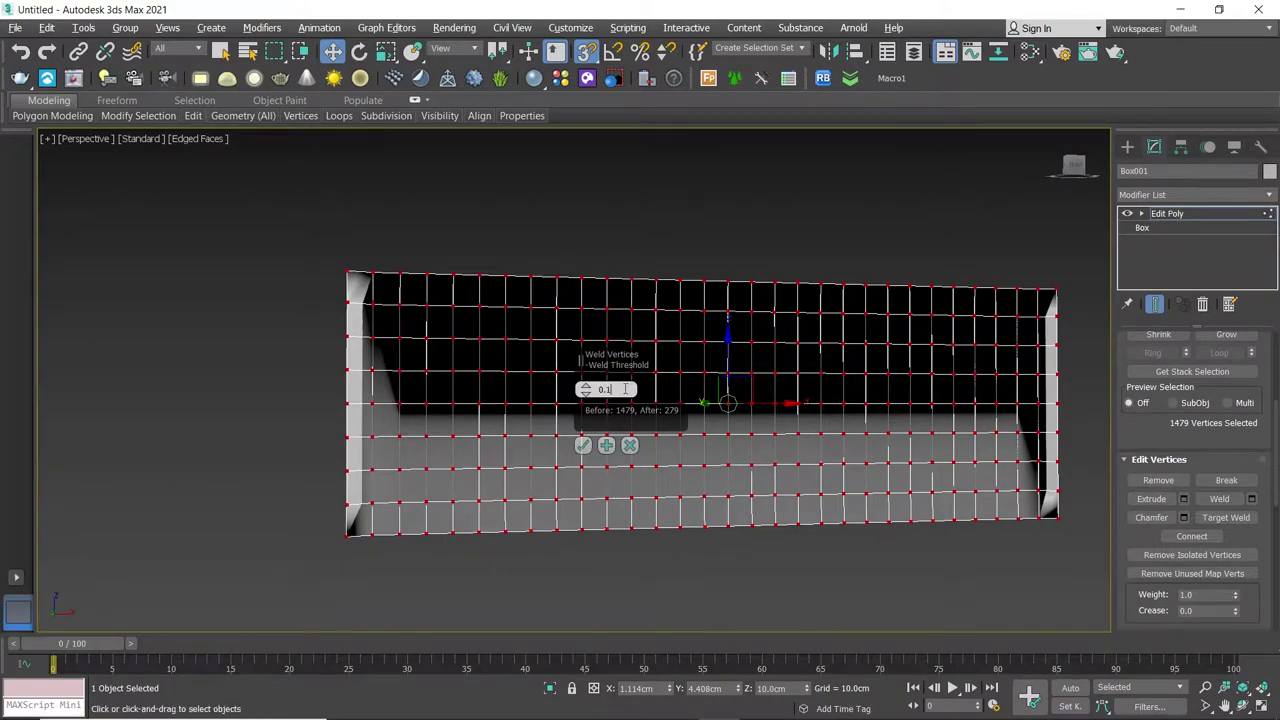
key(Return)
scroll(538, 505, up, 5)
scroll(514, 514, up, 3)
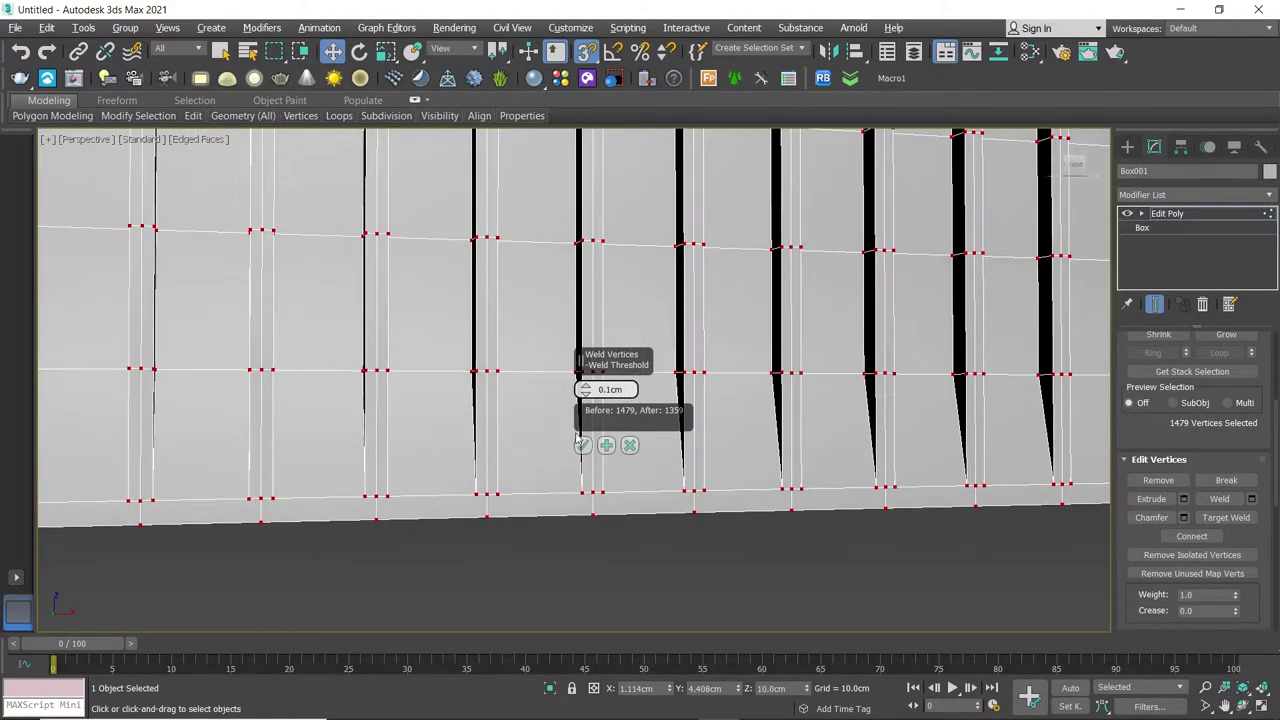
click(584, 445)
scroll(585, 445, down, 2)
scroll(575, 445, down, 4)
scroll(585, 405, down, 1)
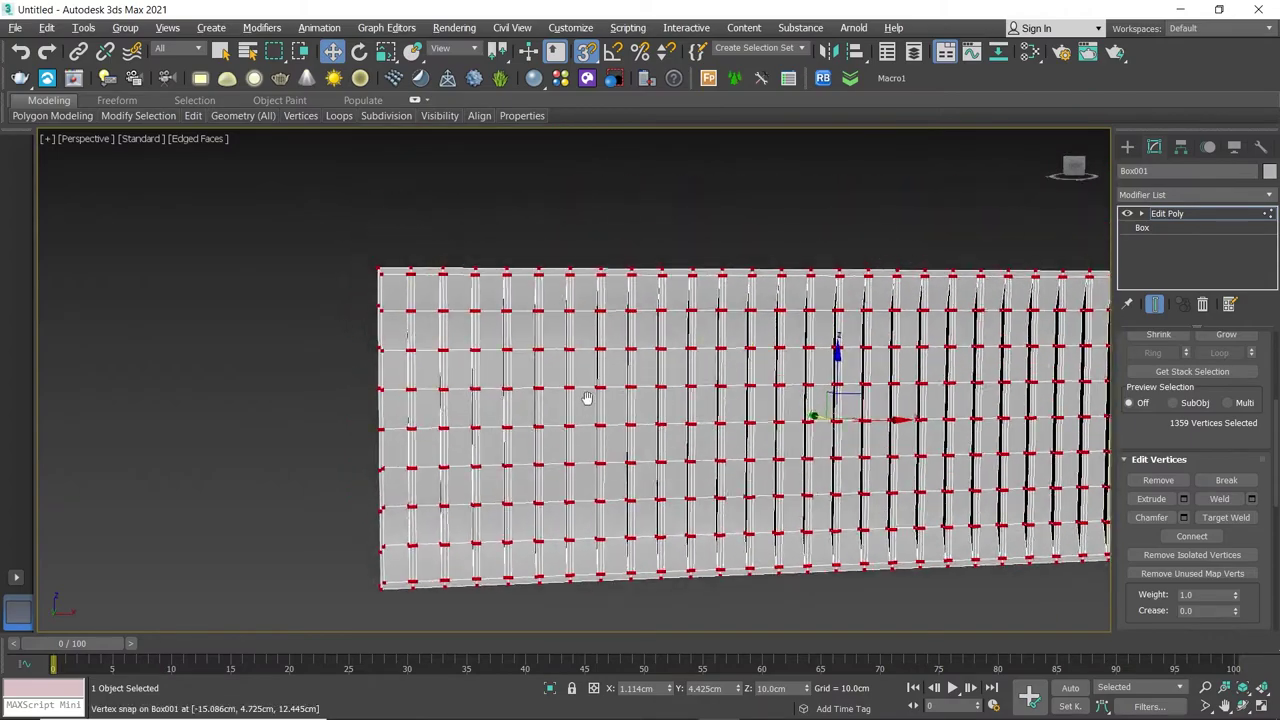
scroll(573, 377, up, 3)
scroll(419, 285, up, 4)
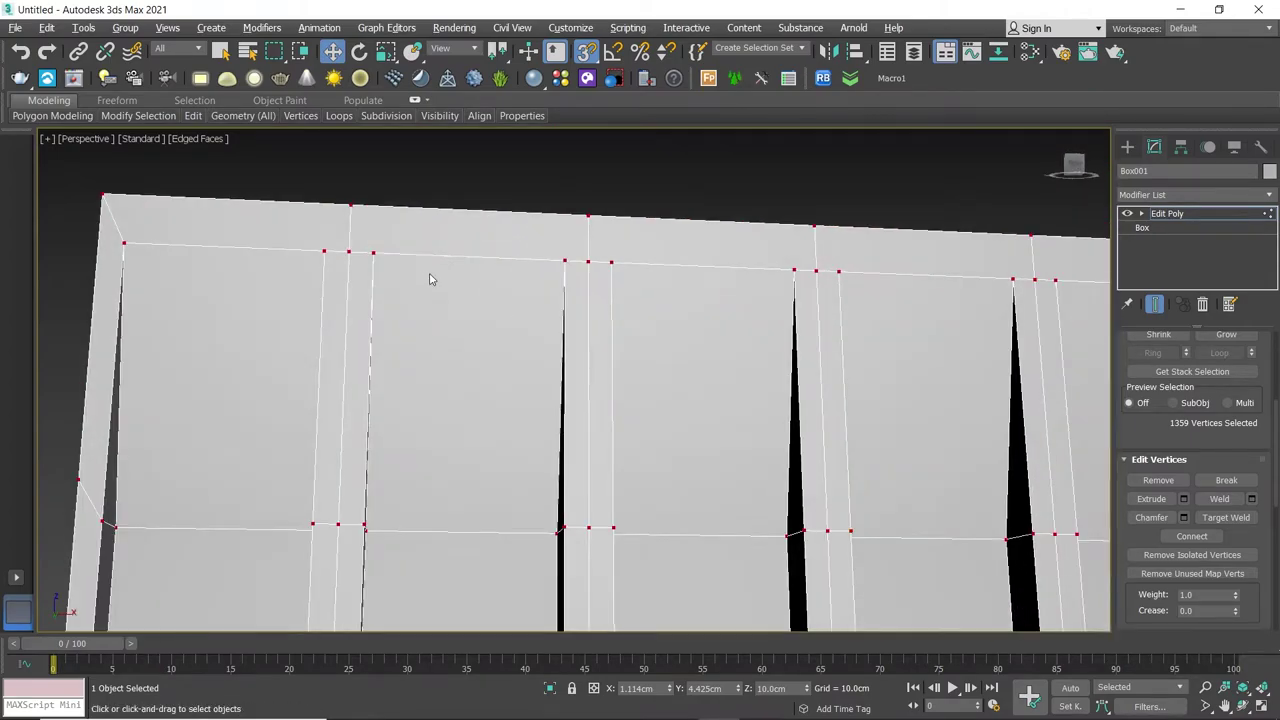
scroll(430, 279, down, 5)
Exit vertex level and orbit back to a full front view of the wall
key(1)
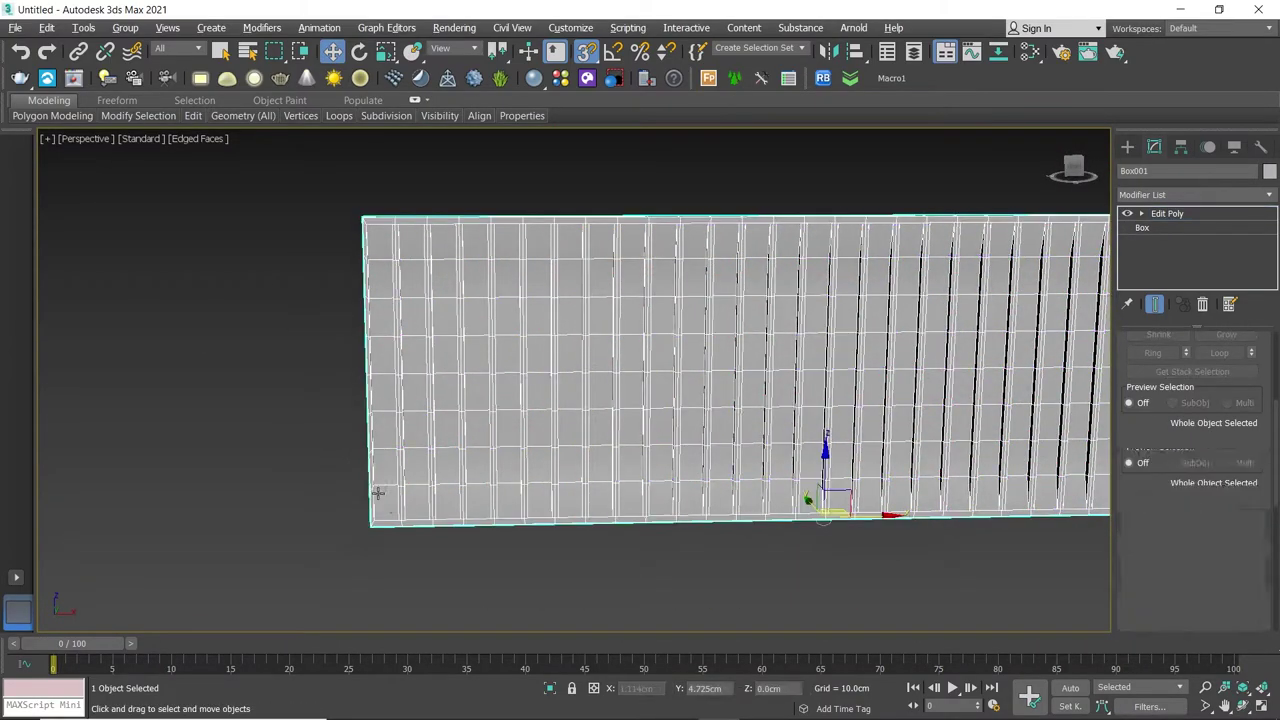
scroll(374, 491, up, 5)
mouse_move(397, 514)
middle_down()
mouse_move(351, 477)
mouse_move(196, 511)
middle_up()
scroll(449, 391, down, 5)
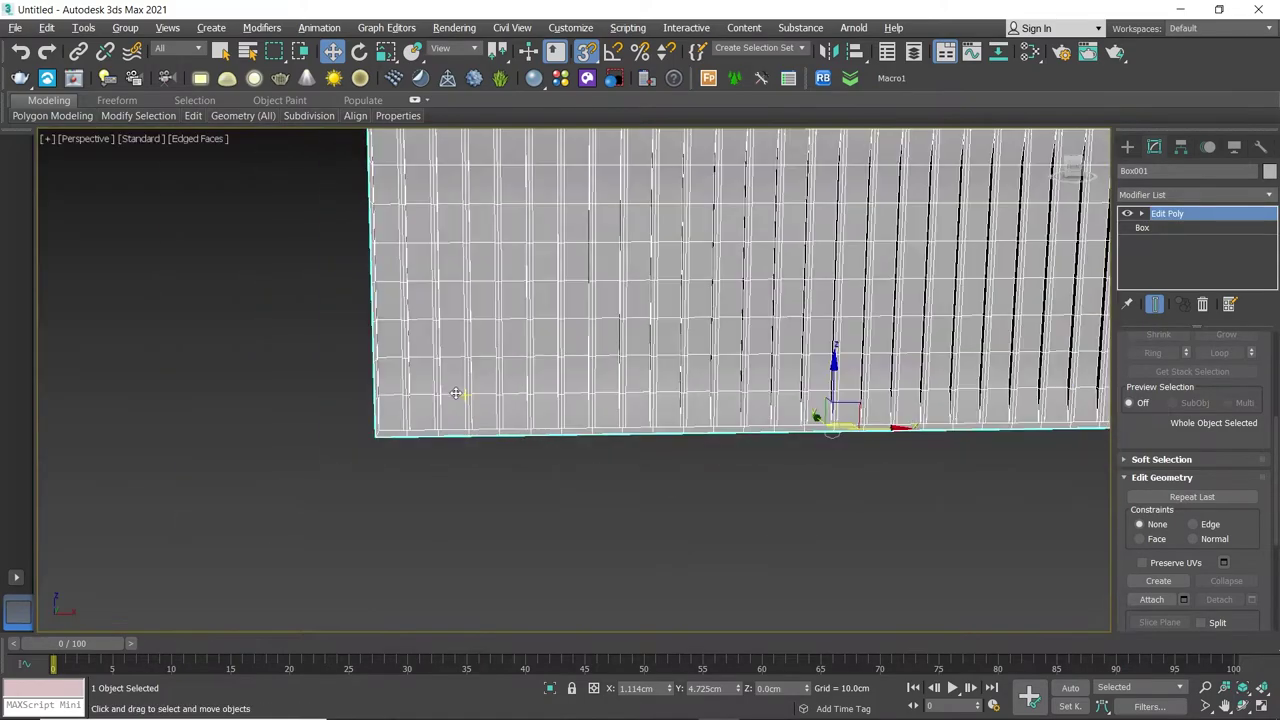
mouse_move(449, 391)
alt+middle_down()
mouse_move(574, 391)
mouse_move(611, 414)
mouse_move(546, 385)
alt+middle_up()
Ring a vertical edge and Connect it with 10 segments to add horizontal rows
key(2)
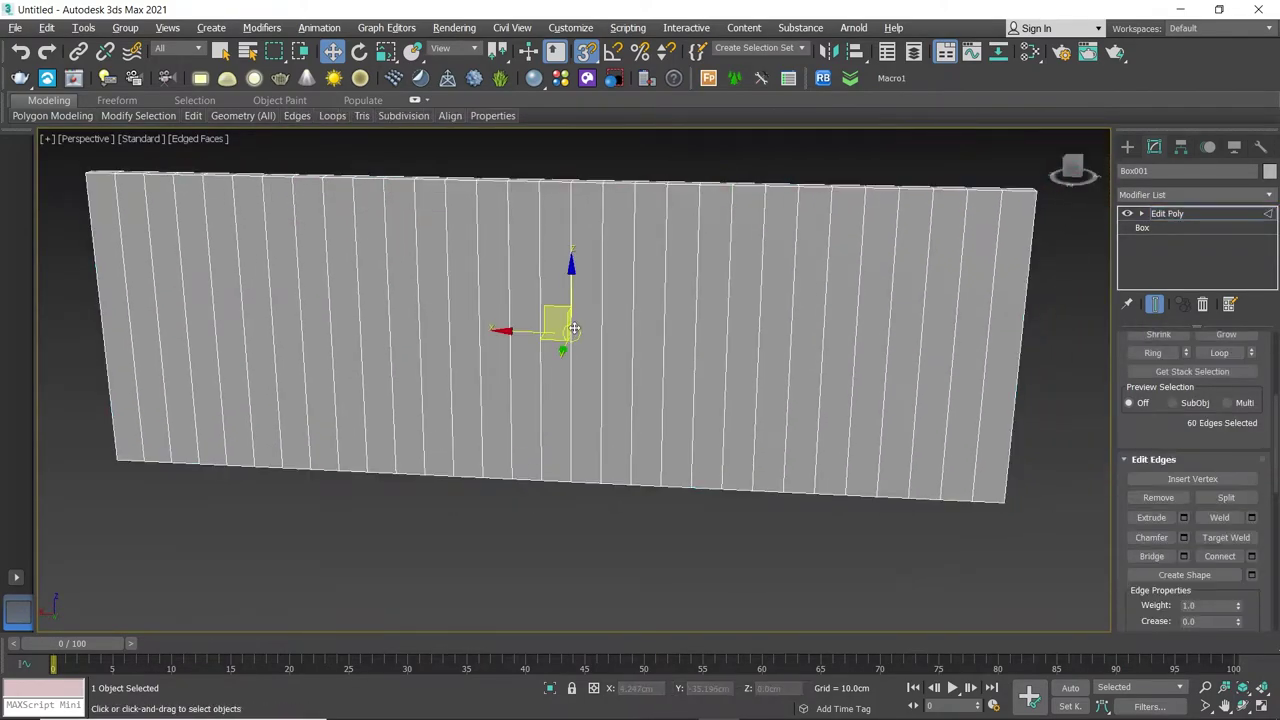
click(571, 325)
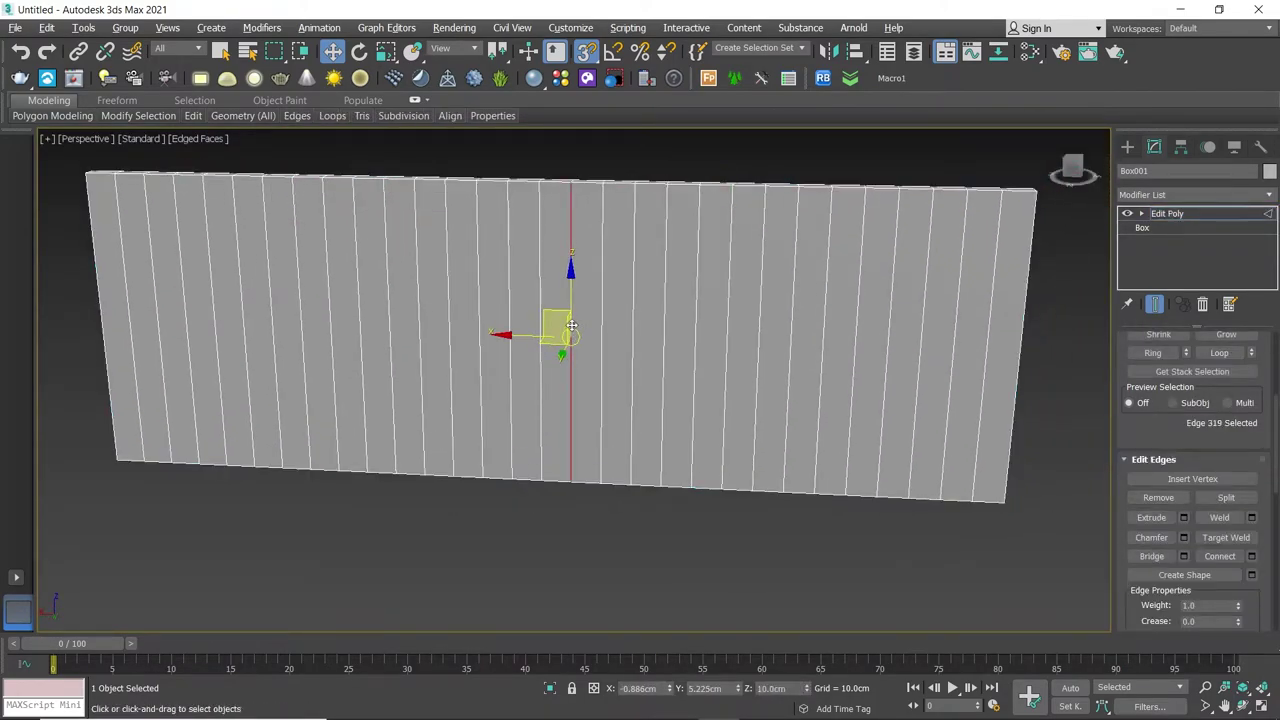
click(1155, 352)
click(1251, 556)
alt+middle_drag(846, 371, 808, 391)
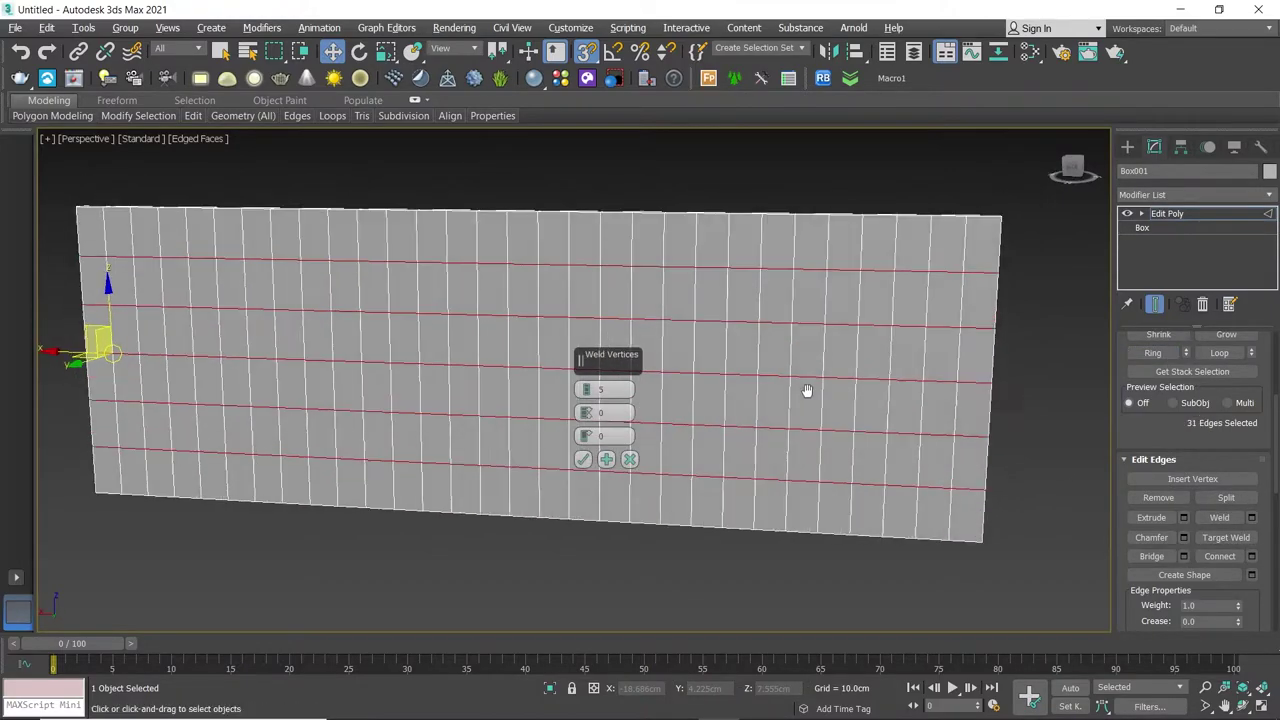
text(10)
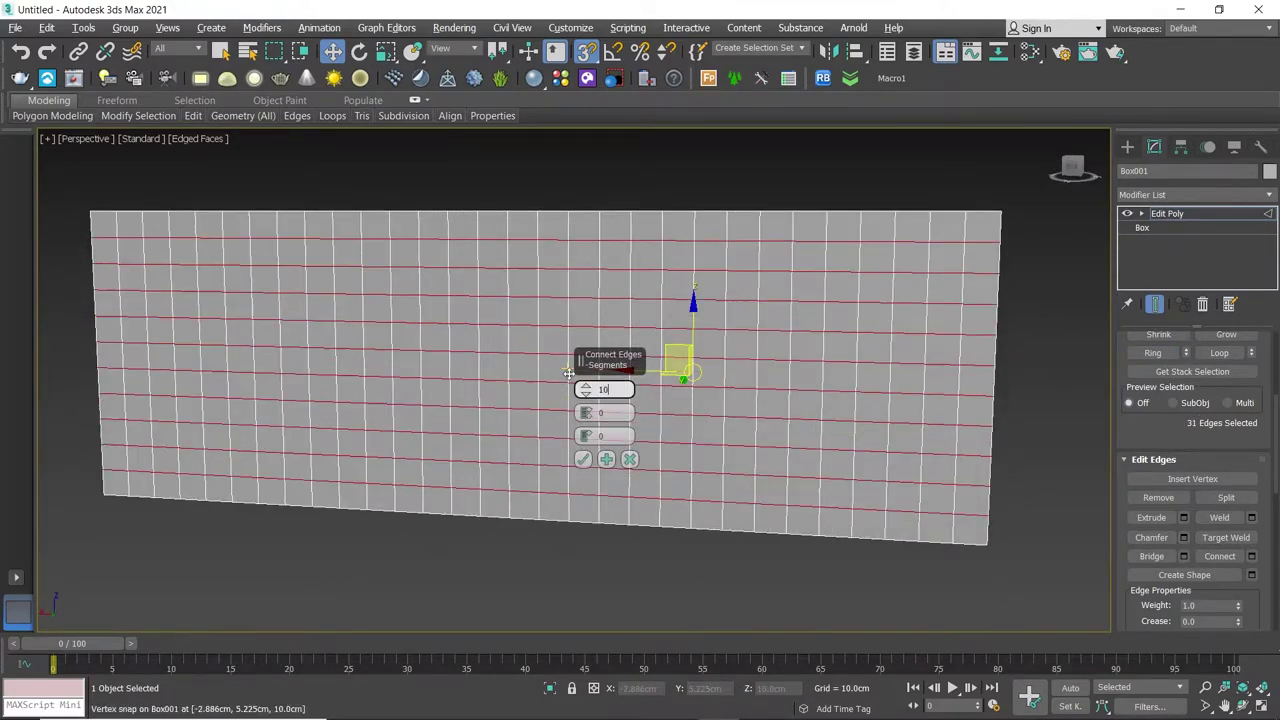
click(582, 459)
Ring a bottom edge and add one extra loop with Connect, slid to -30
middle_drag(600, 457, 550, 420)
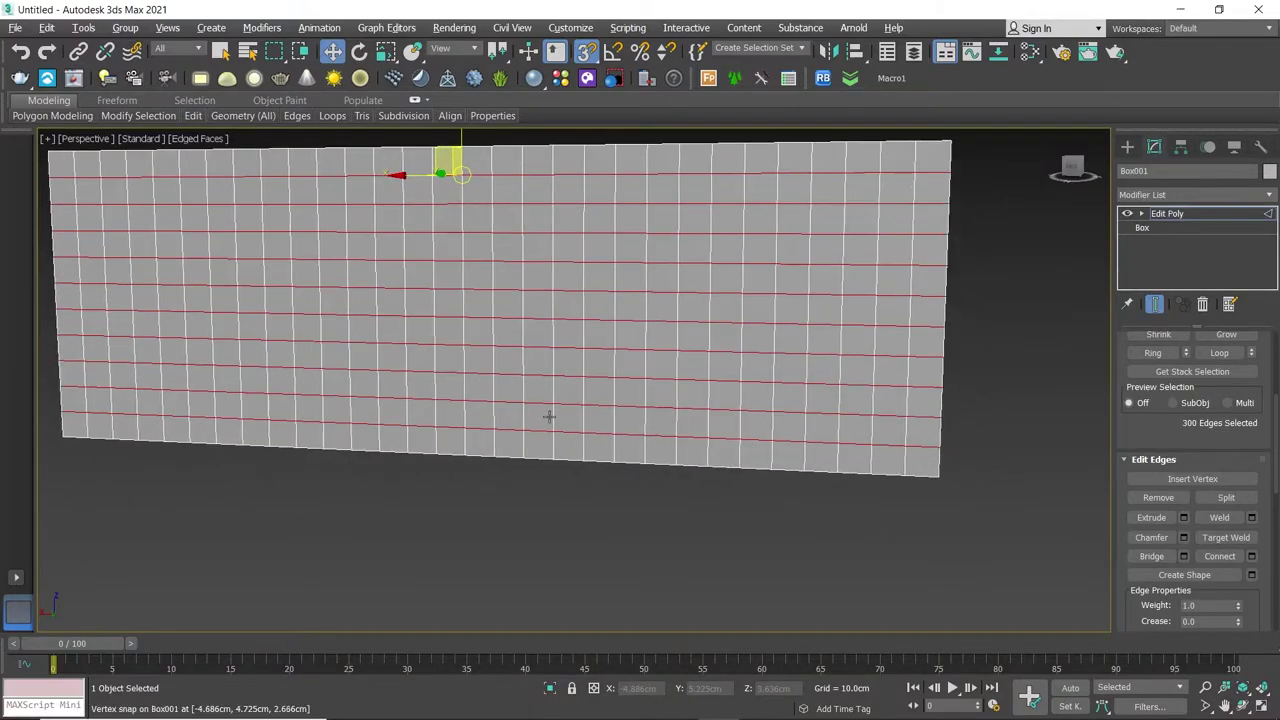
click(555, 446)
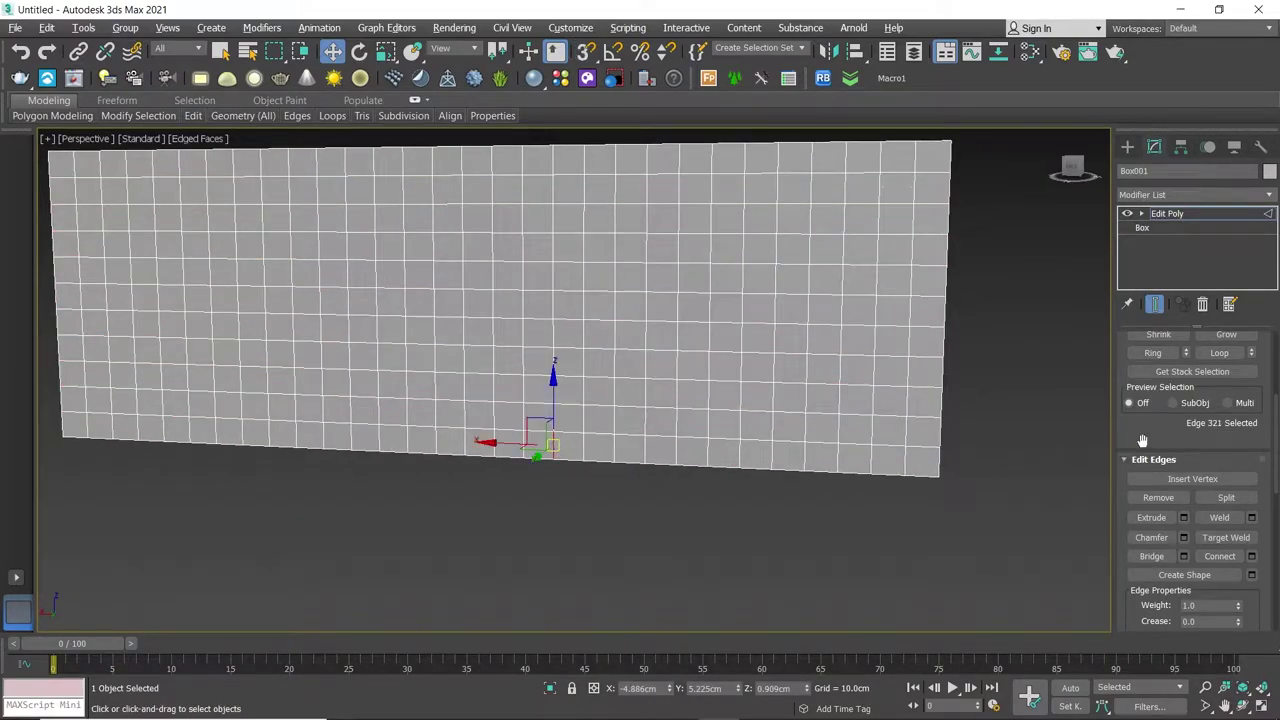
click(1153, 353)
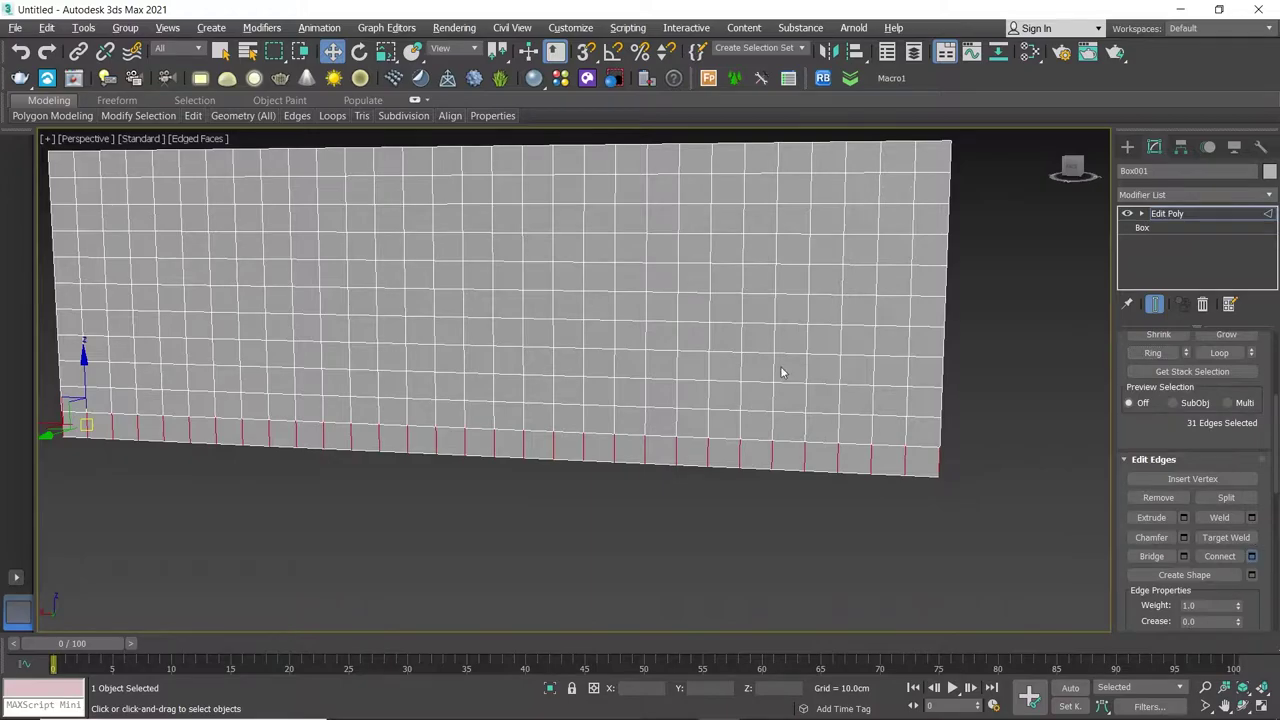
drag(587, 390, 592, 494)
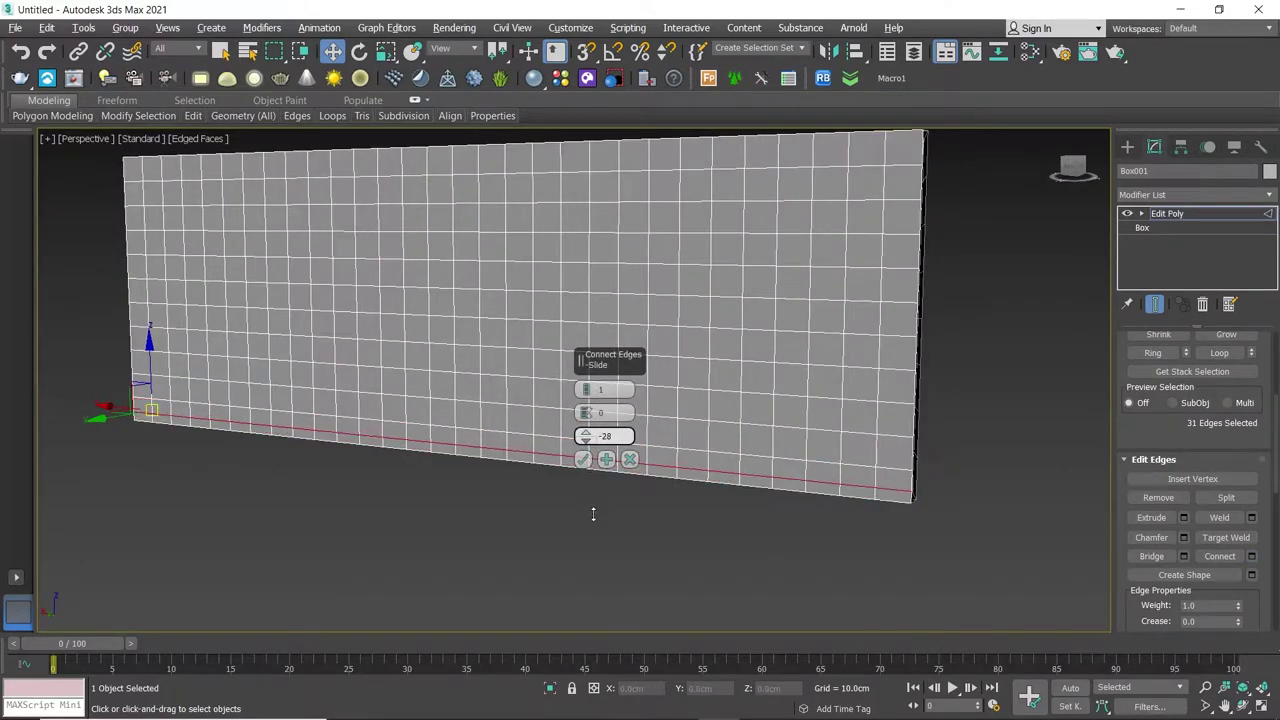
drag(594, 517, 595, 524)
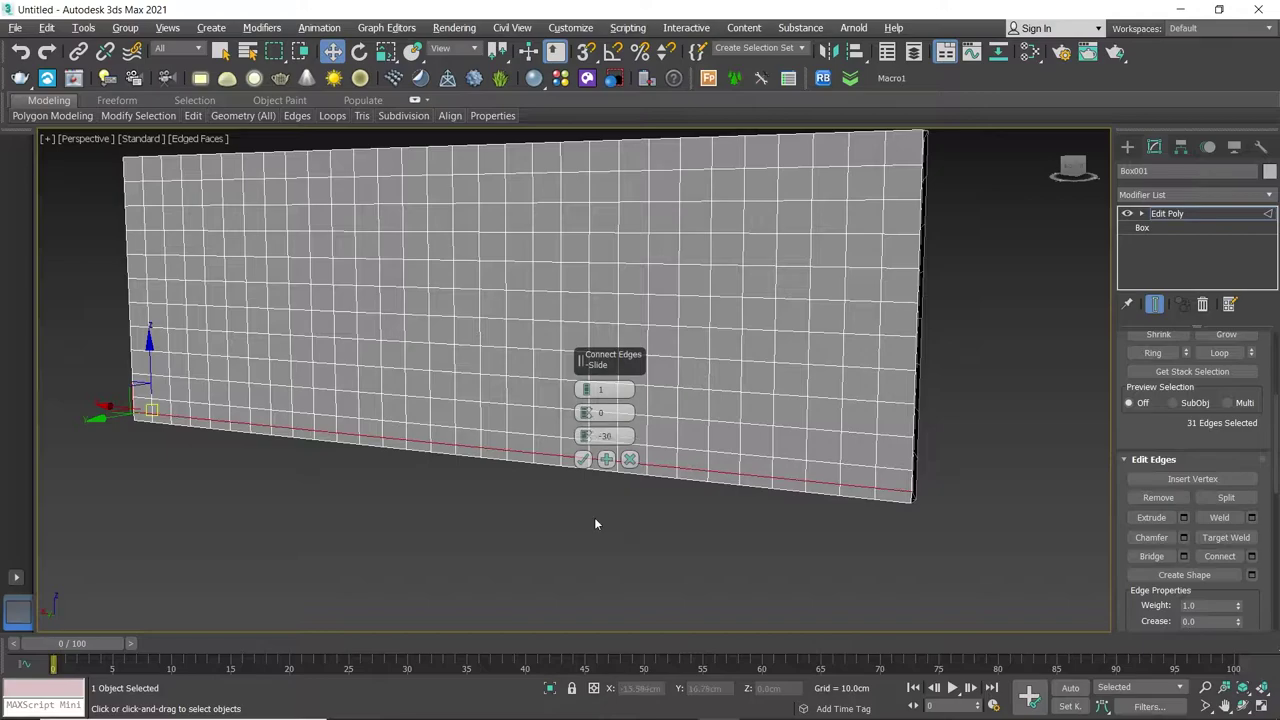
click(583, 459)
scroll(888, 489, up, 5)
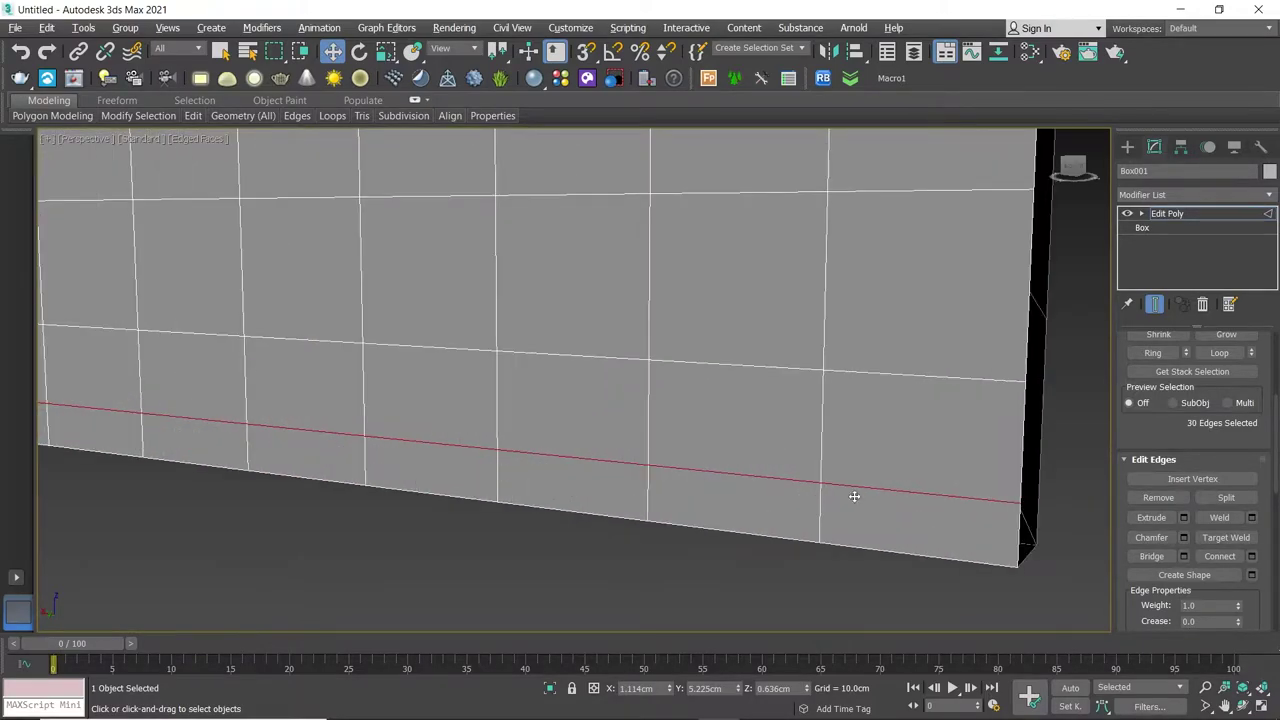
key(4)
click(759, 498)
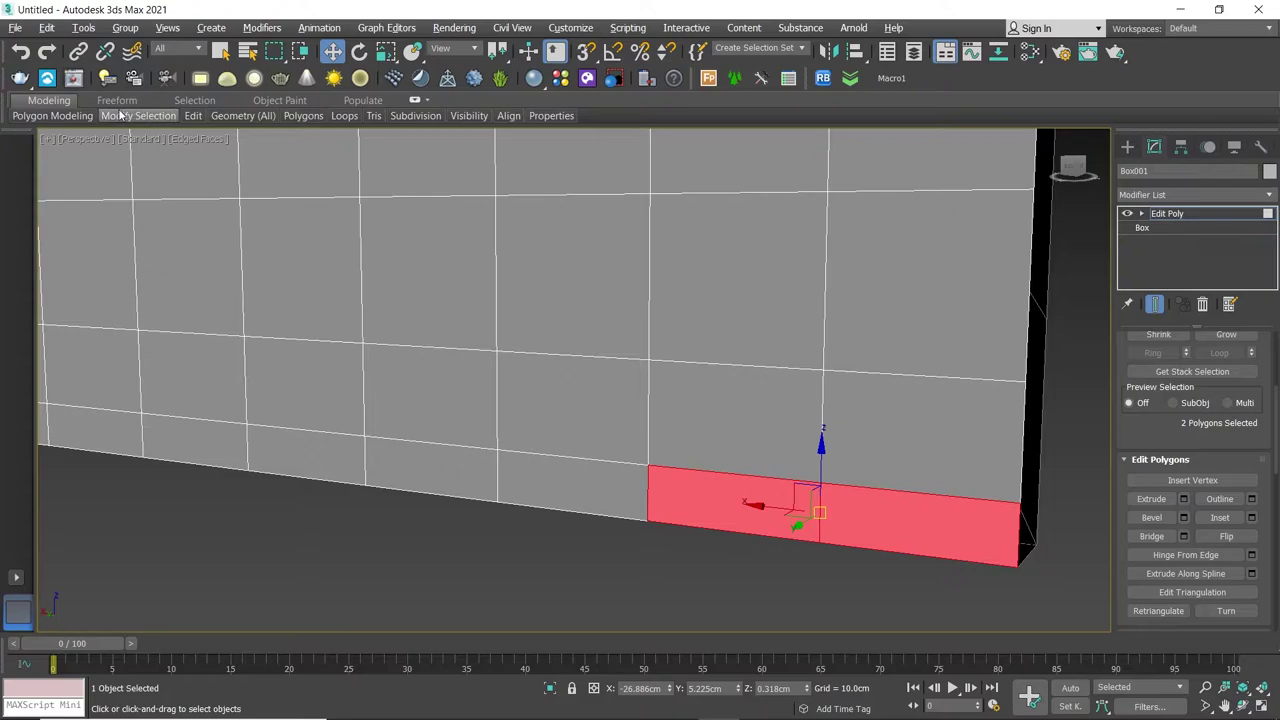
click(145, 279)
scroll(543, 297, down, 4)
mouse_move(543, 297)
middle_down()
mouse_move(716, 415)
mouse_move(651, 383)
mouse_move(537, 380)
middle_up()
key(ctrl+d)
scroll(654, 517, down, 3)
scroll(618, 414, down, 2)
mouse_move(618, 414)
alt+middle_down()
mouse_move(486, 437)
mouse_move(560, 434)
mouse_move(781, 381)
alt+middle_up()
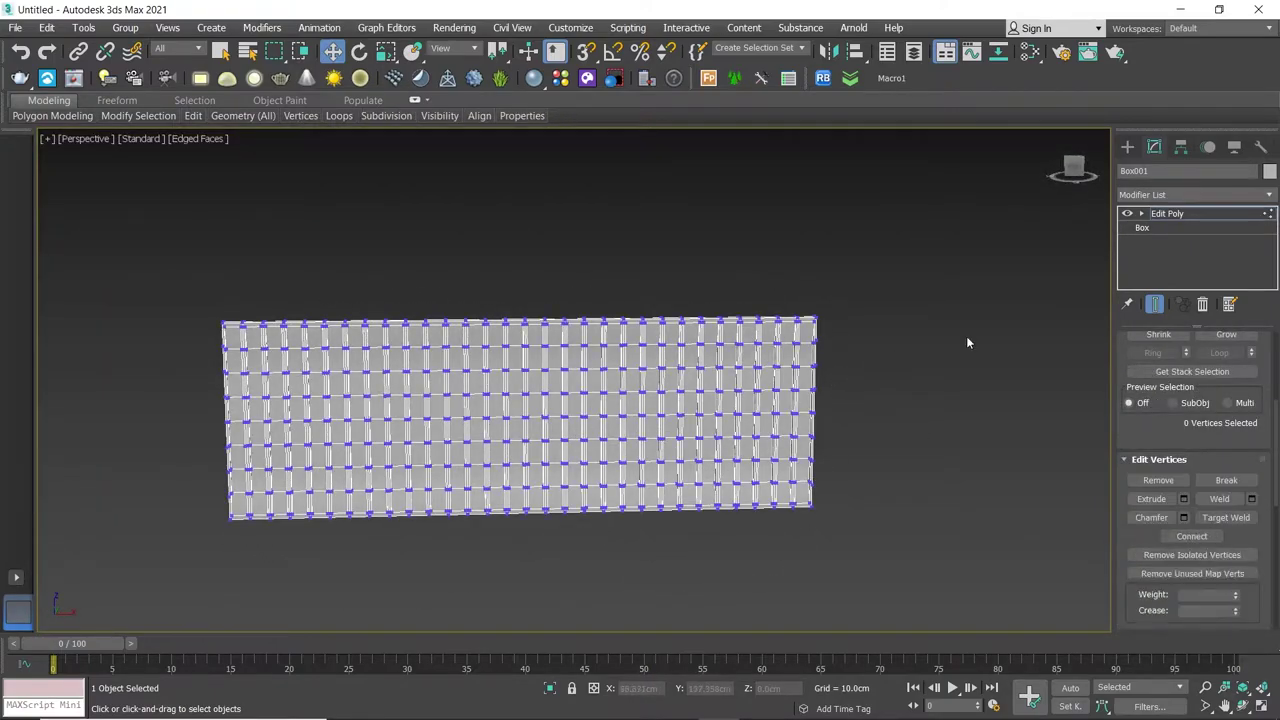
click(1246, 213)
Add a Bend modifier to the wall with Direction 90
click(1263, 197)
text(b)
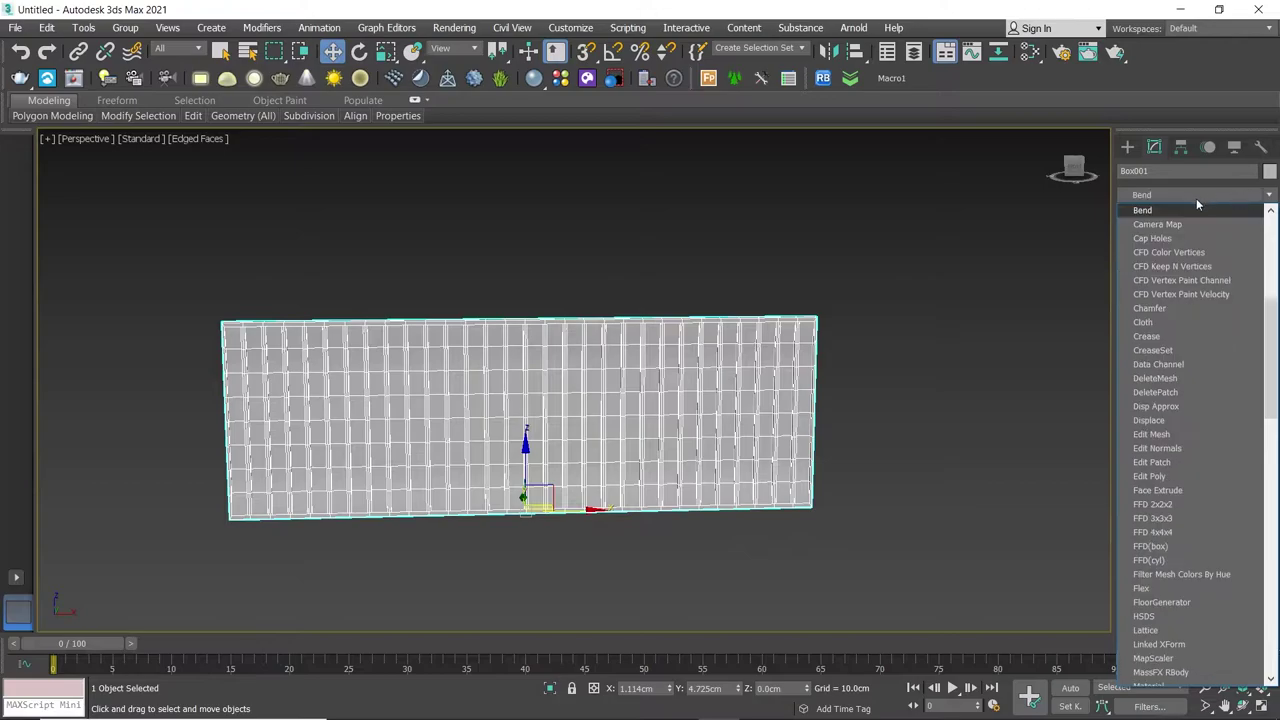
click(1172, 210)
middle_drag(940, 392, 997, 417)
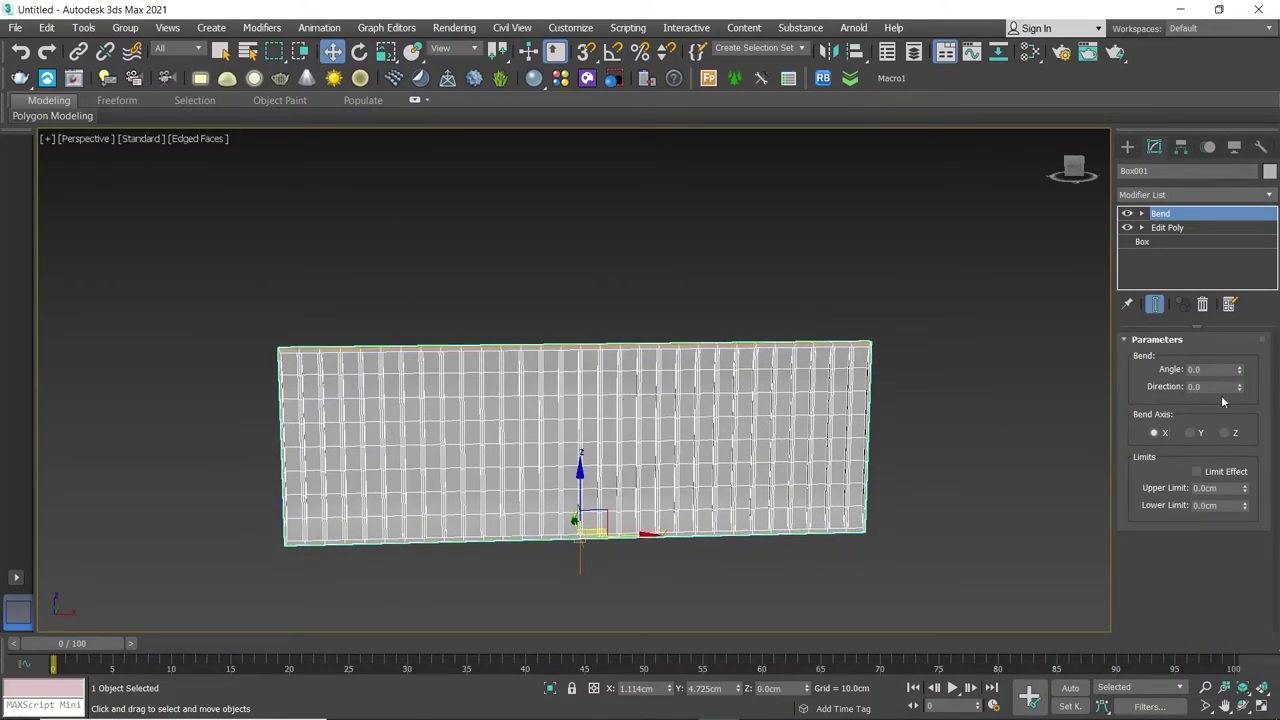
drag(1239, 369, 1233, 341)
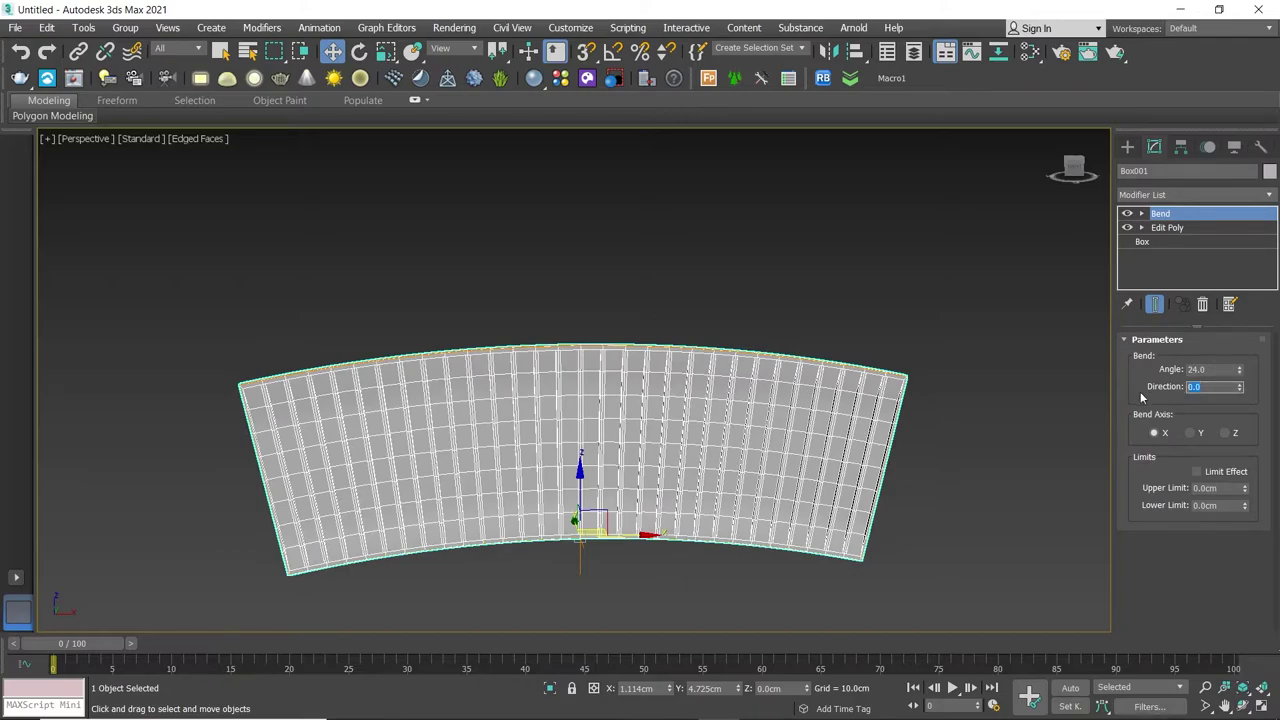
text(90)
key(Return)
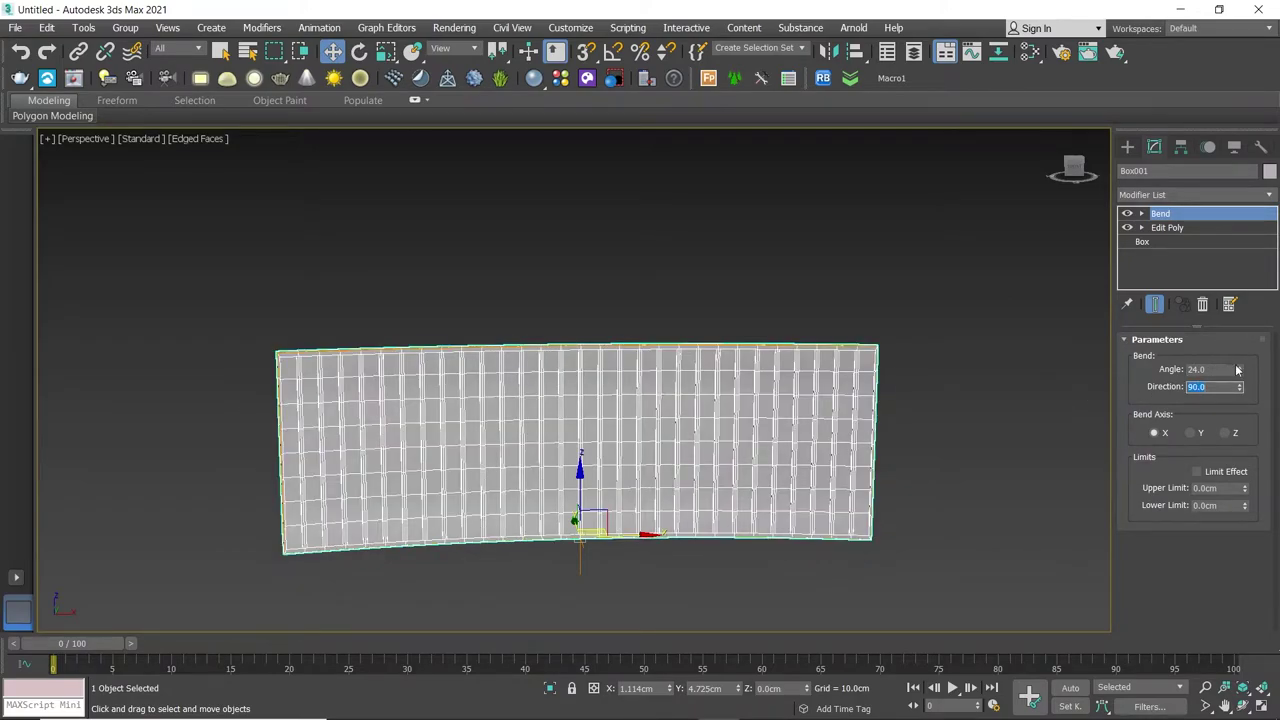
Set the Bend angle to -360 on X so the wall closes into a cylinder
drag(1239, 369, 285, 192)
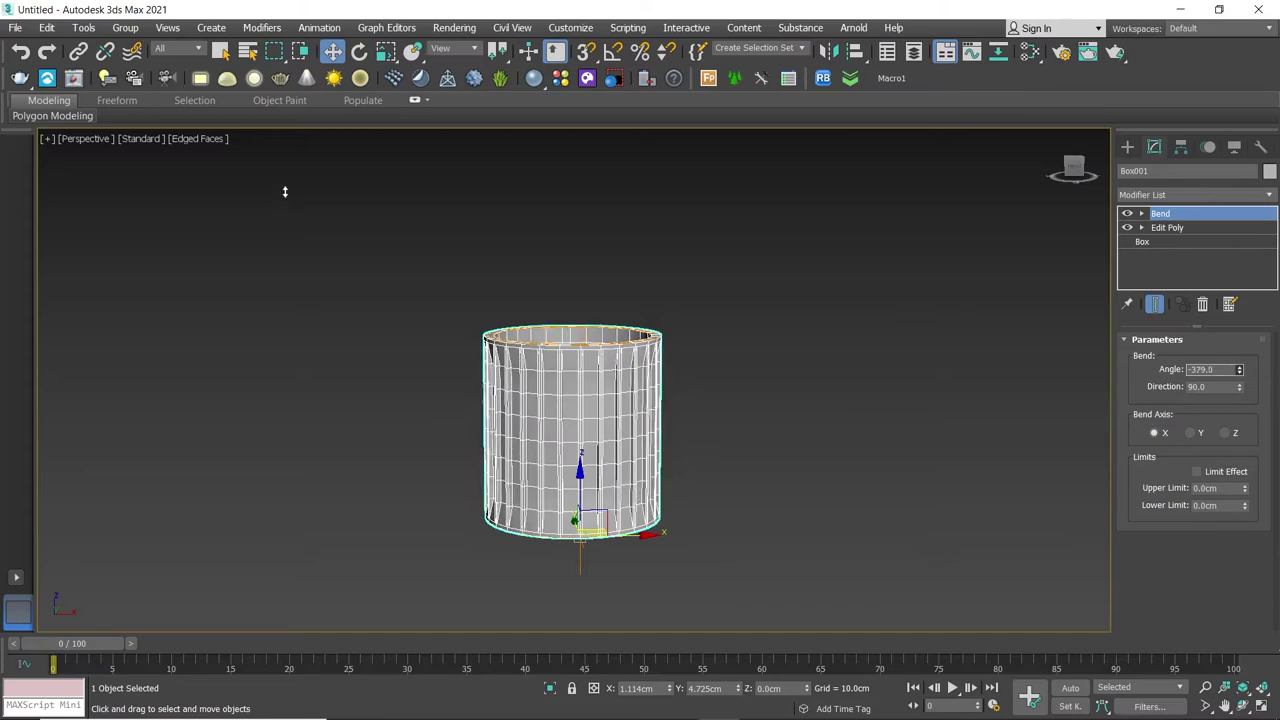
drag(285, 192, 278, 166)
alt+middle_drag(278, 166, 607, 302)
scroll(635, 381, down, 3)
scroll(615, 368, up, 5)
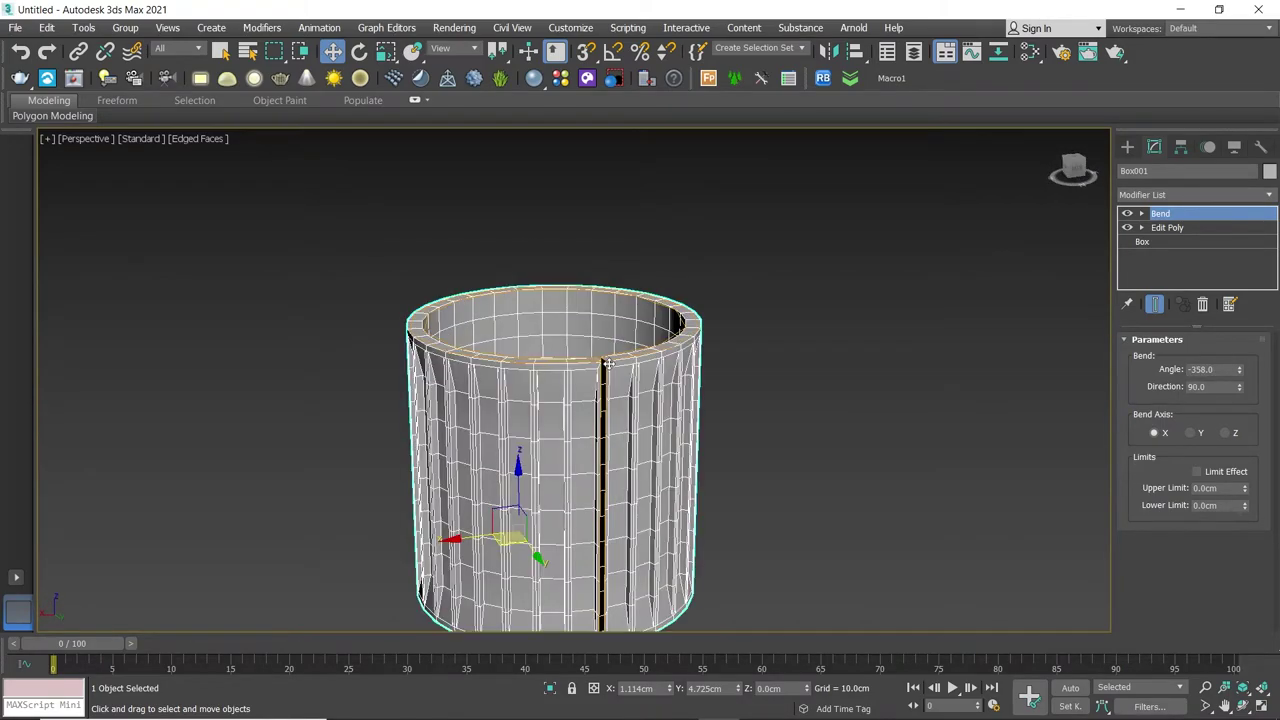
scroll(609, 363, up, 5)
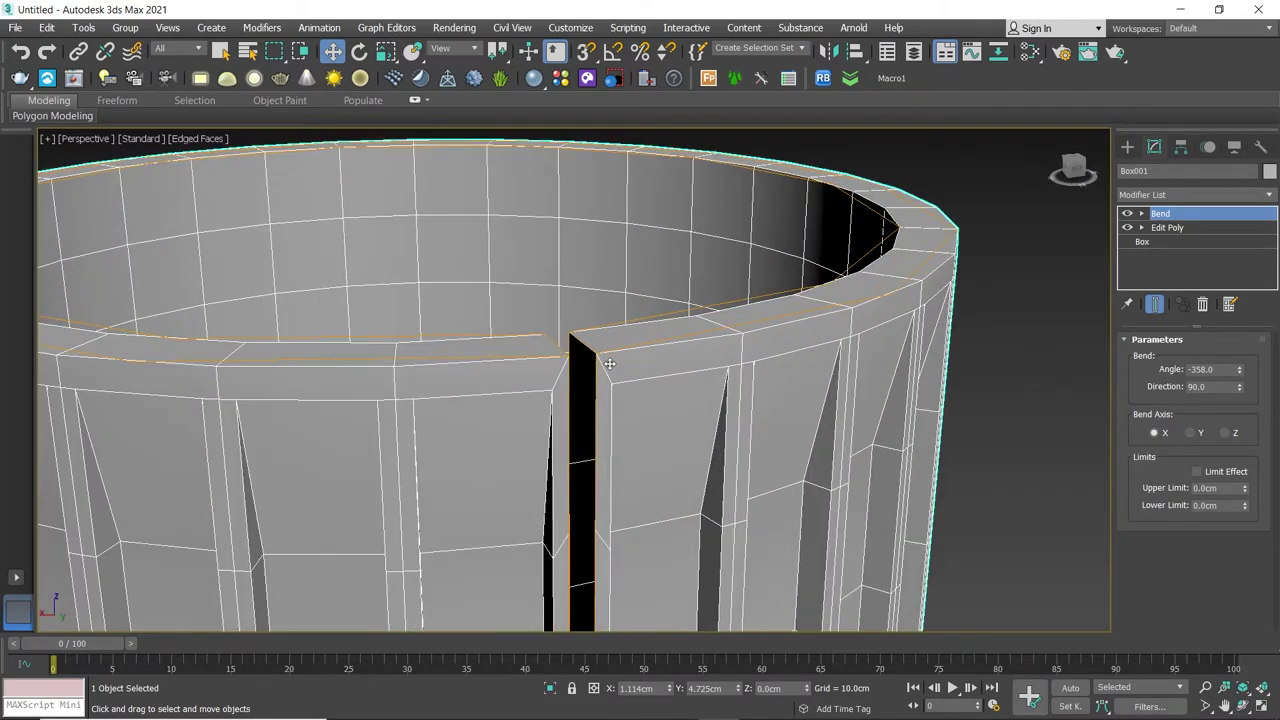
click(1239, 376)
click(1239, 376)
alt+middle_drag(674, 263, 651, 227)
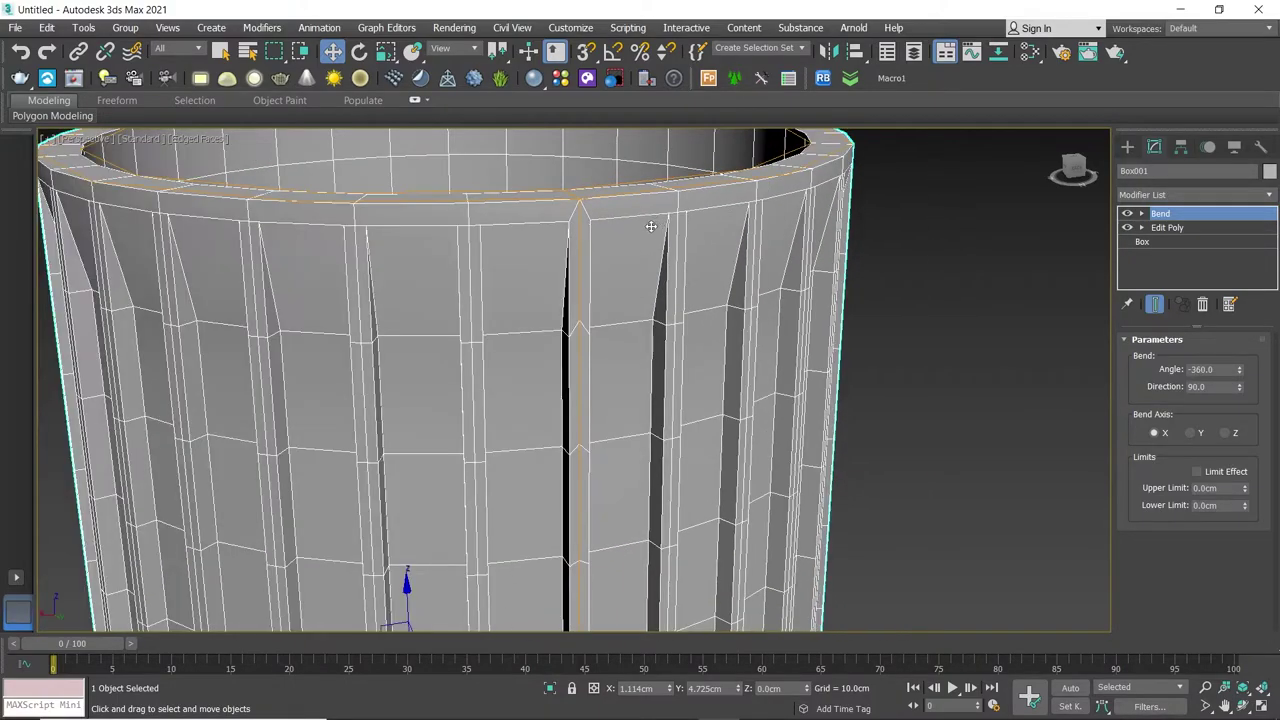
scroll(651, 227, down, 3)
scroll(628, 236, down, 1)
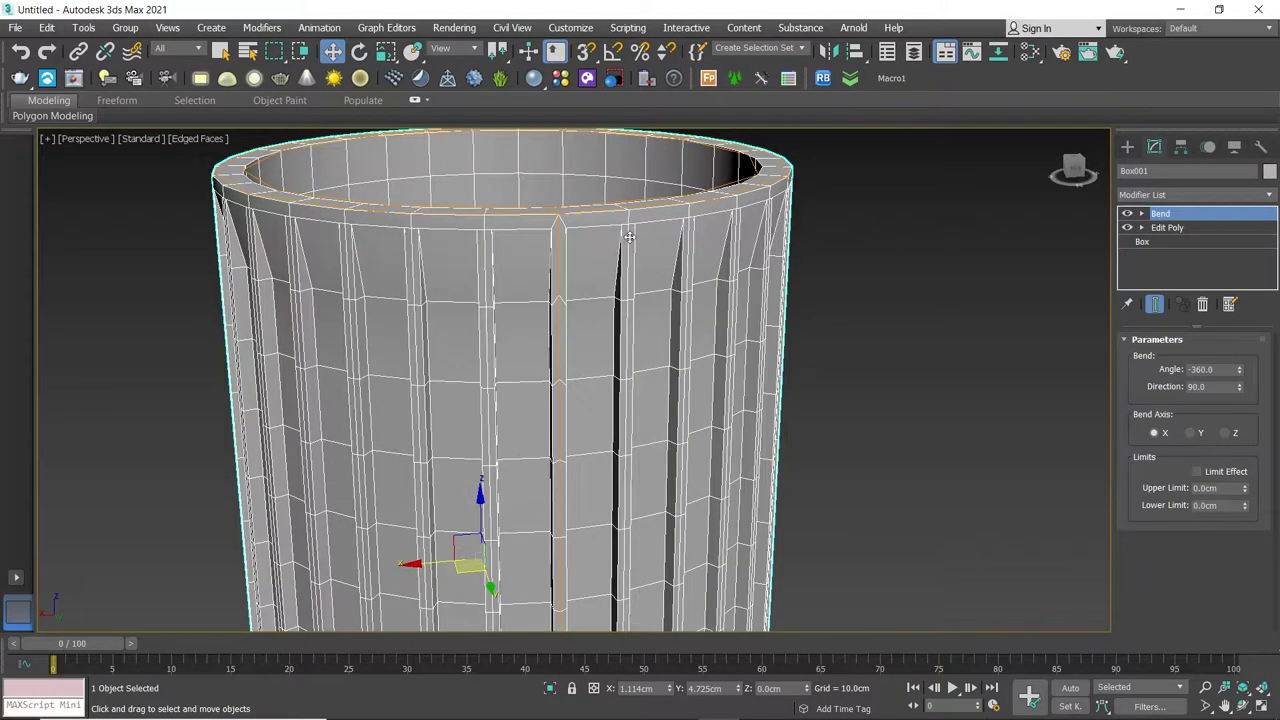
click(1262, 196)
scroll(1170, 300, down, 4)
scroll(1165, 270, down, 5)
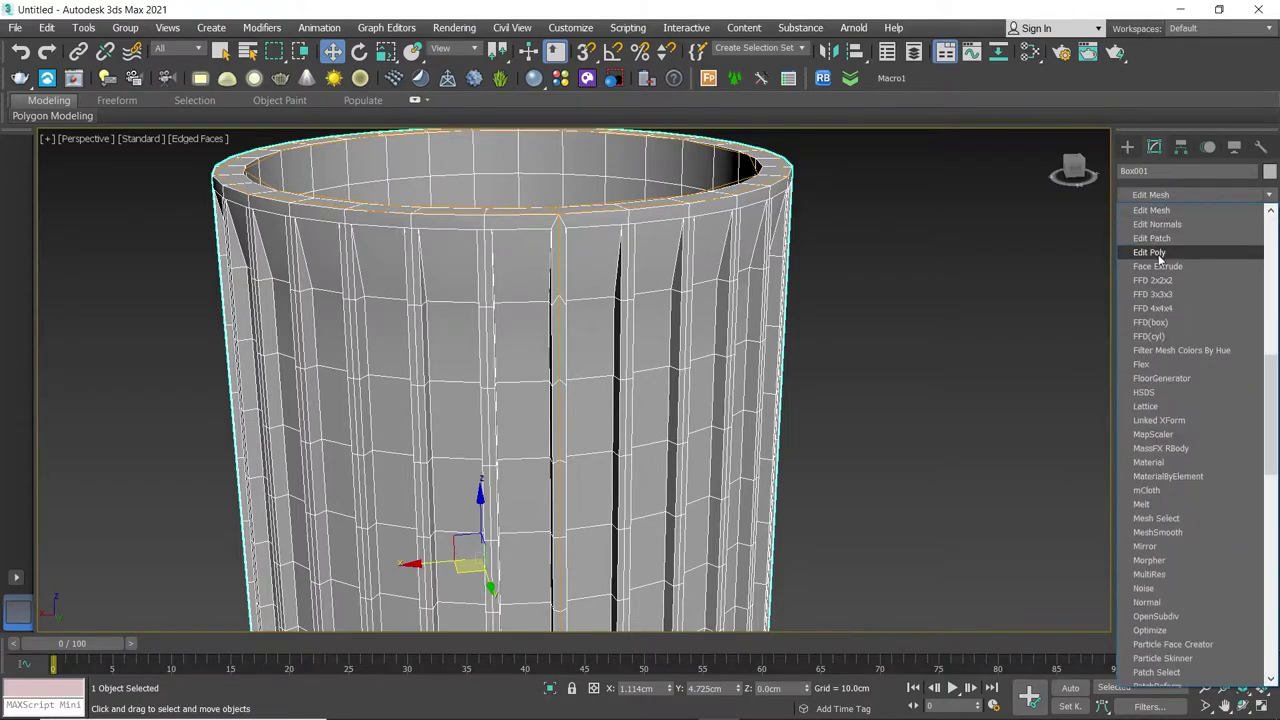
Add an Edit Poly modifier above the Bend and select all vertices
click(1159, 253)
scroll(740, 316, down, 5)
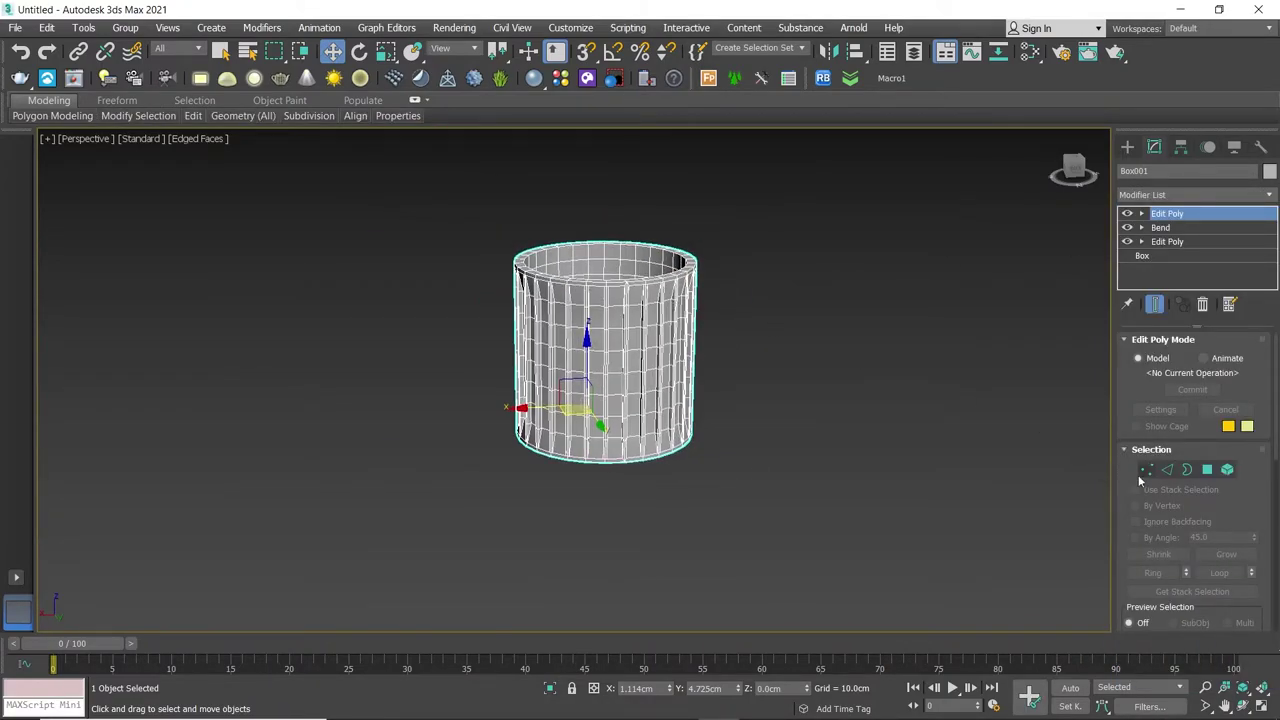
click(1147, 470)
key(ctrl+a)
Weld the vertices at 0.1cm, merging the seam from 1700 to 1678 vertices
scroll(1215, 527, down, 3)
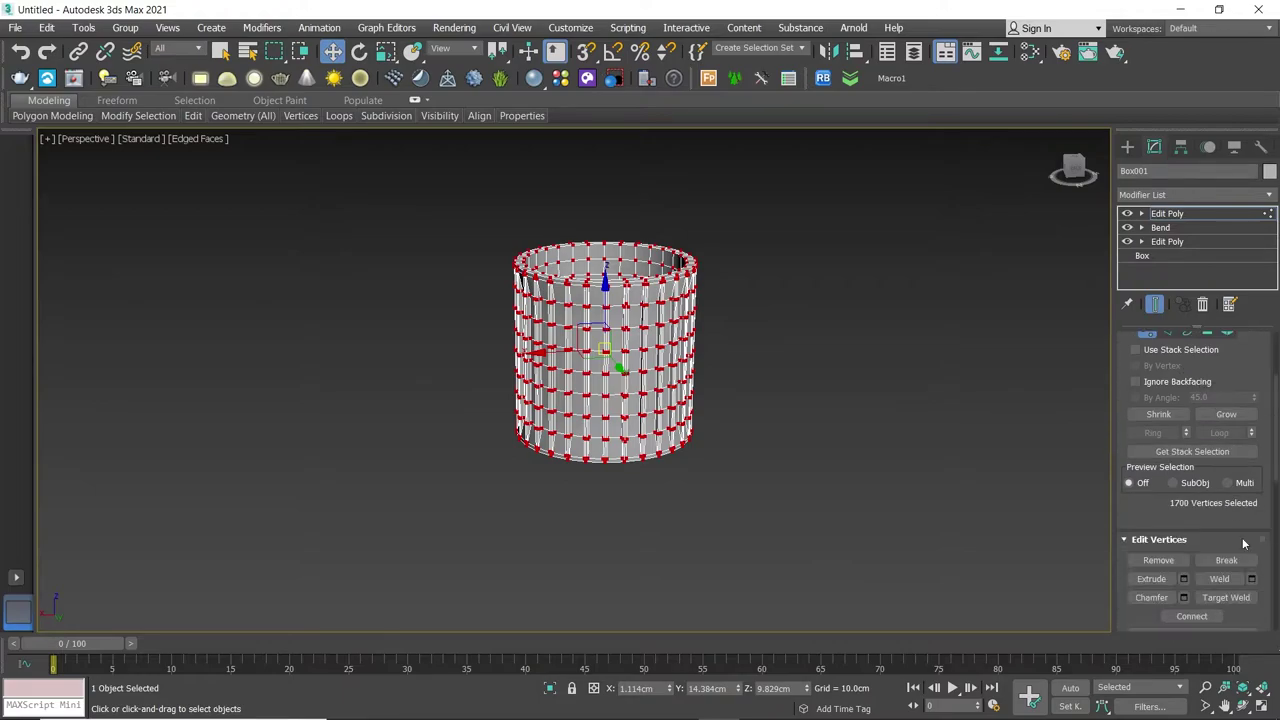
click(1256, 580)
alt+middle_drag(863, 446, 625, 369)
scroll(625, 369, up, 2)
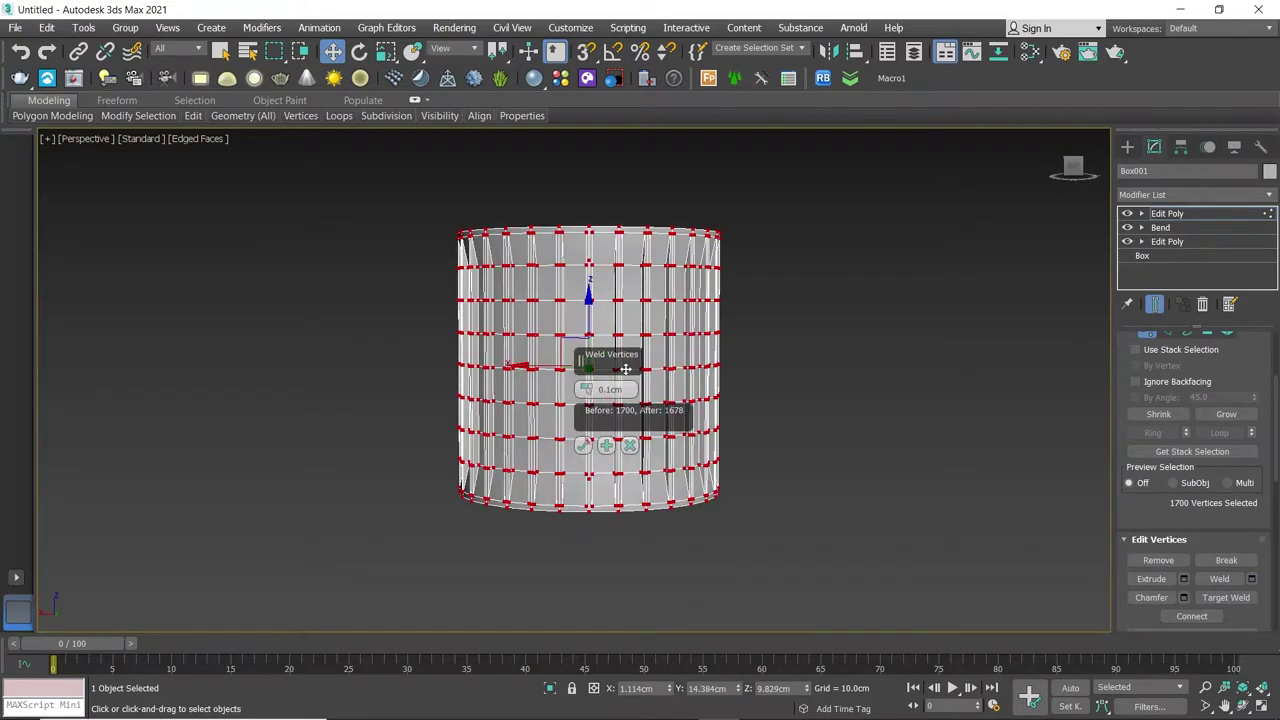
click(583, 445)
scroll(605, 270, up, 3)
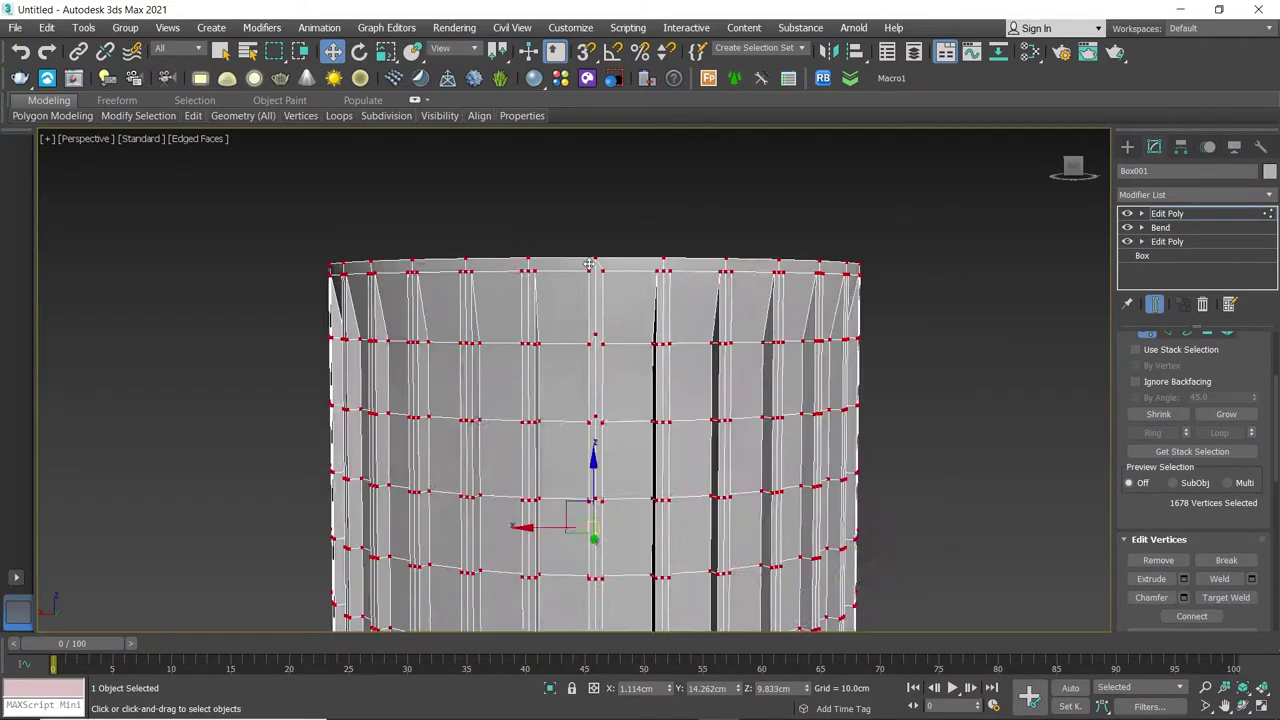
scroll(608, 268, up, 2)
right_click(607, 270)
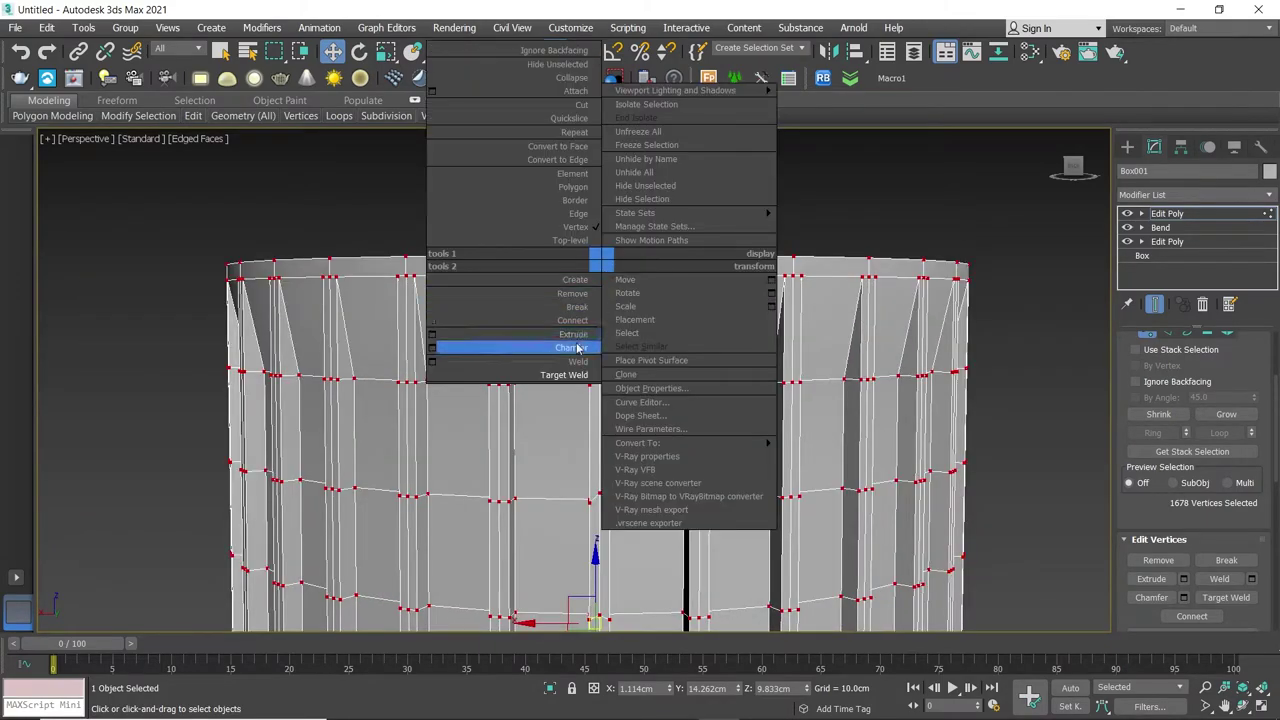
click(560, 106)
scroll(607, 275, up, 5)
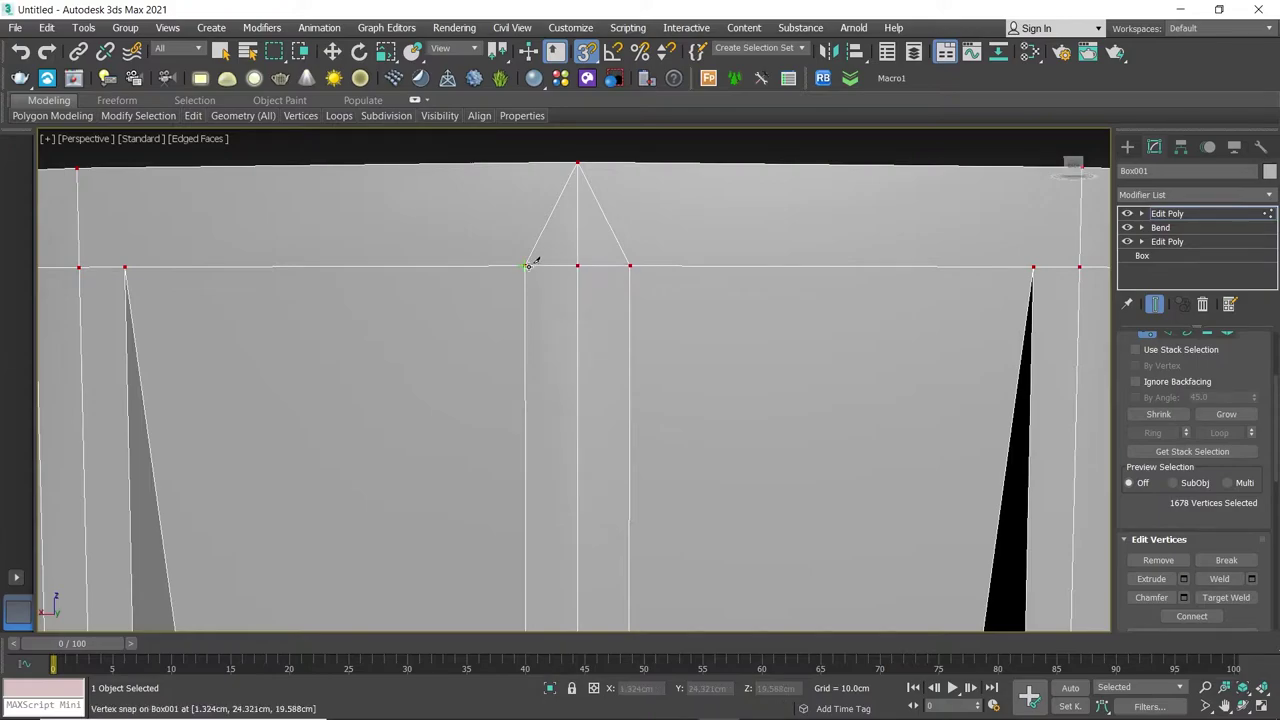
scroll(580, 350, down, 4)
scroll(615, 440, down, 4)
scroll(607, 454, up, 3)
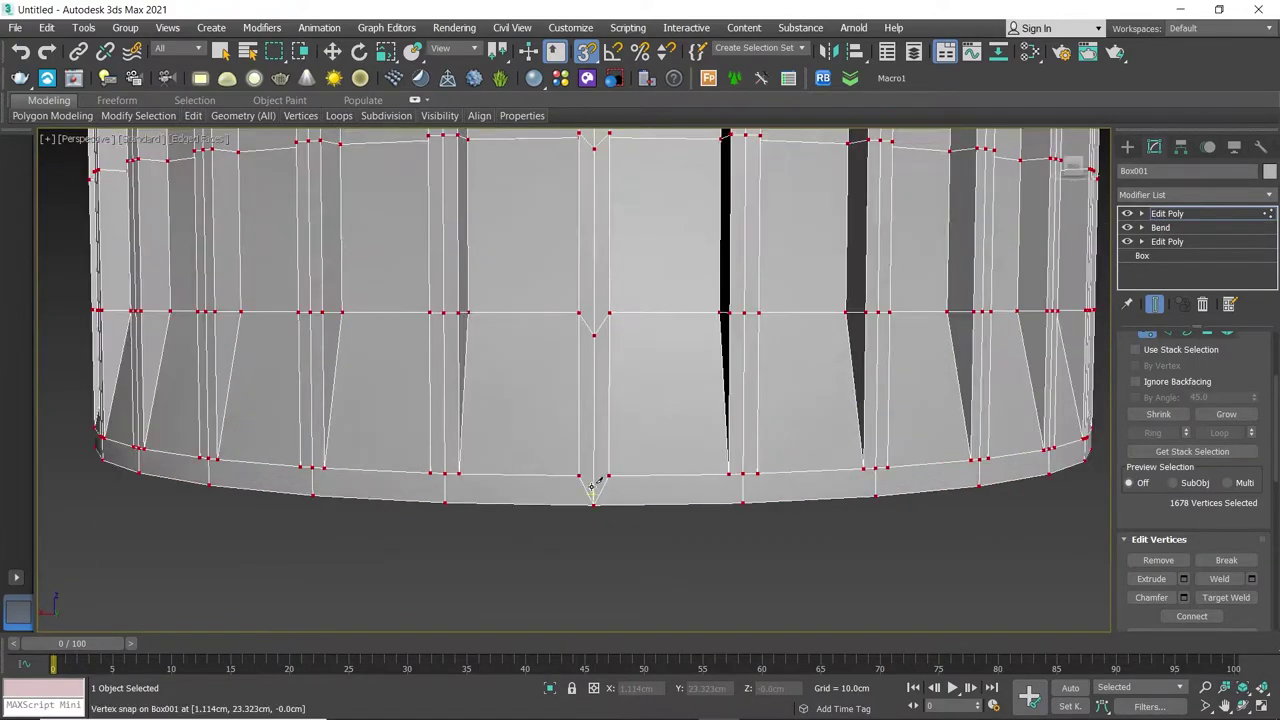
scroll(600, 470, up, 3)
ctrl+drag(529, 478, 598, 502)
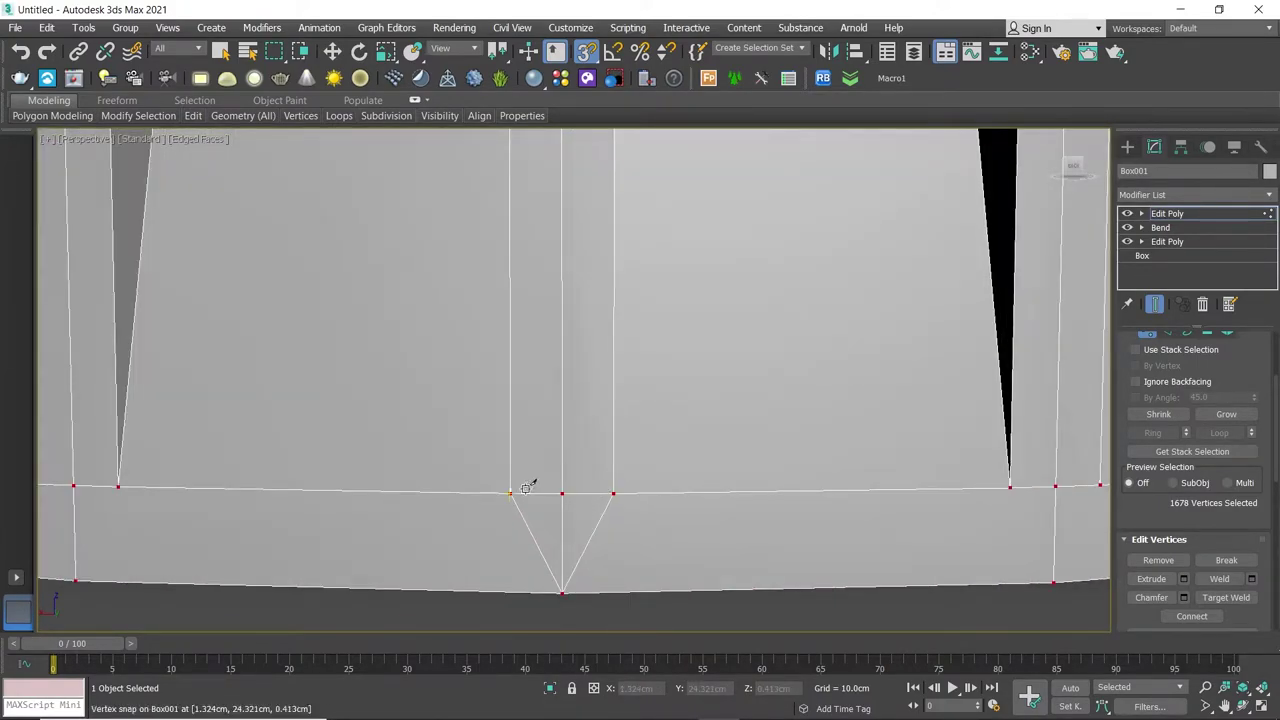
key(2)
click(597, 527)
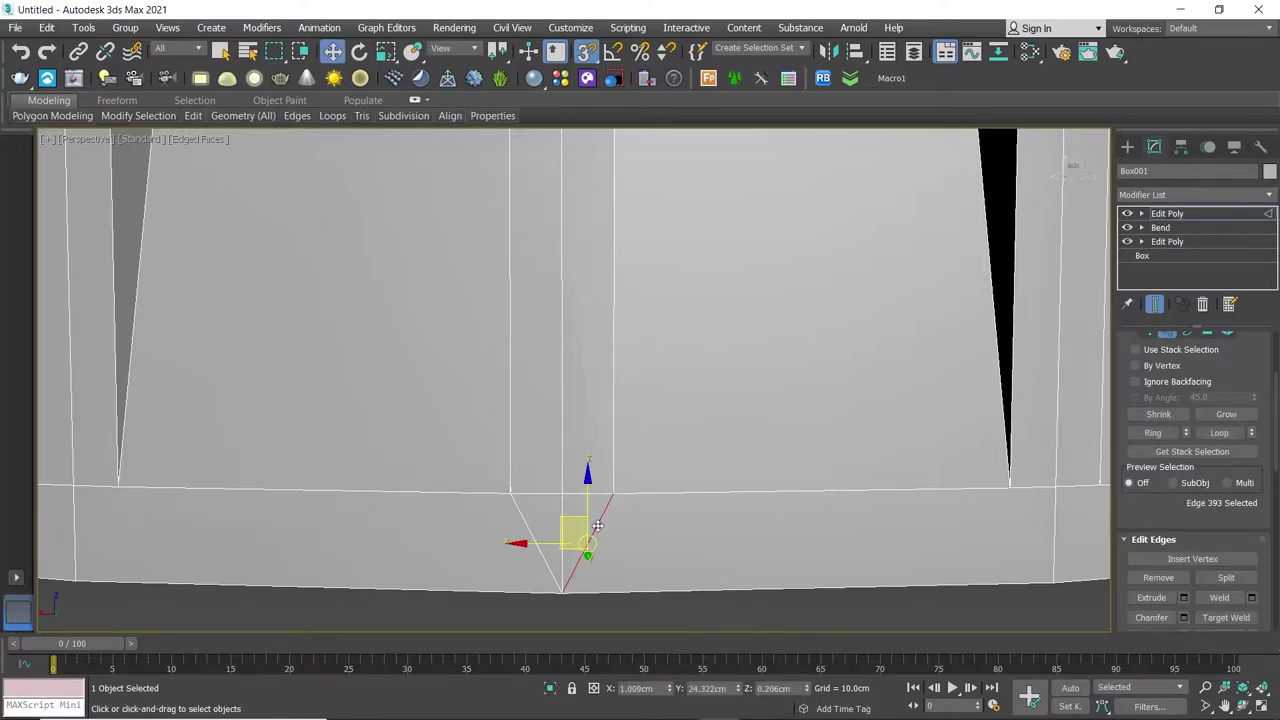
ctrl+click(540, 535)
scroll(559, 396, down, 4)
middle_drag(536, 185, 608, 209)
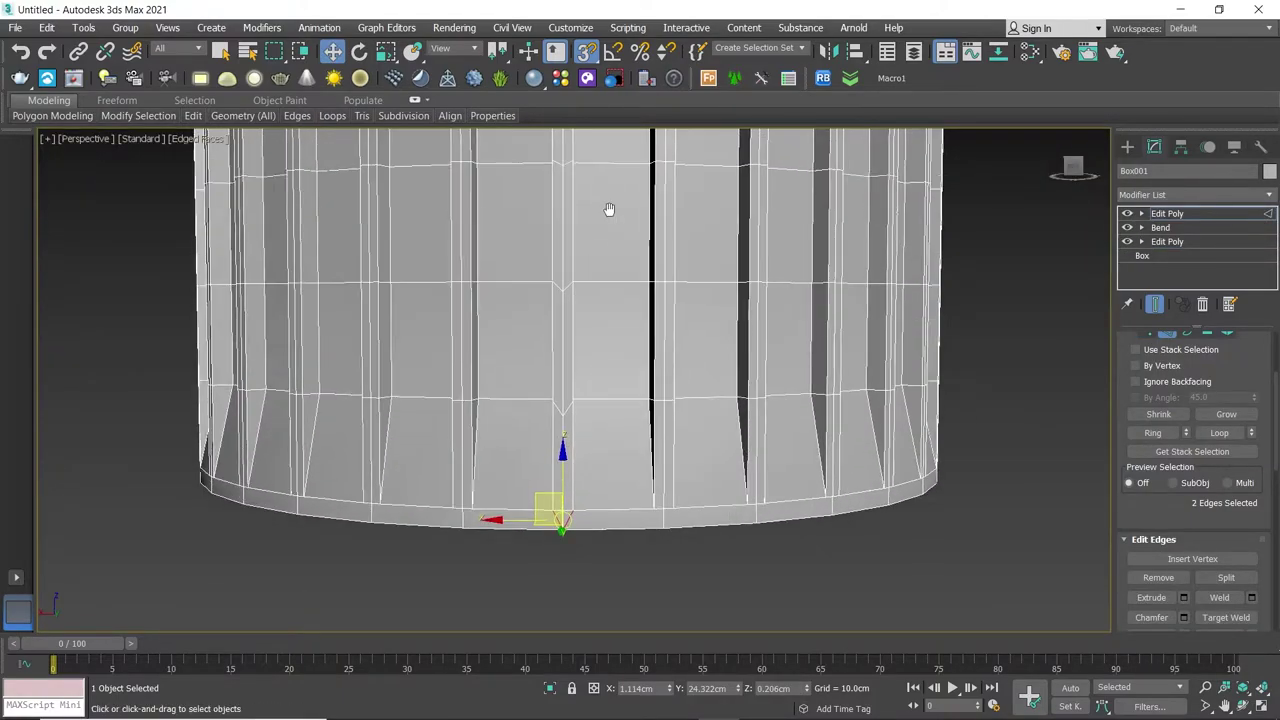
scroll(549, 283, up, 2)
scroll(549, 283, down, 2)
scroll(515, 287, down, 2)
scroll(502, 284, up, 5)
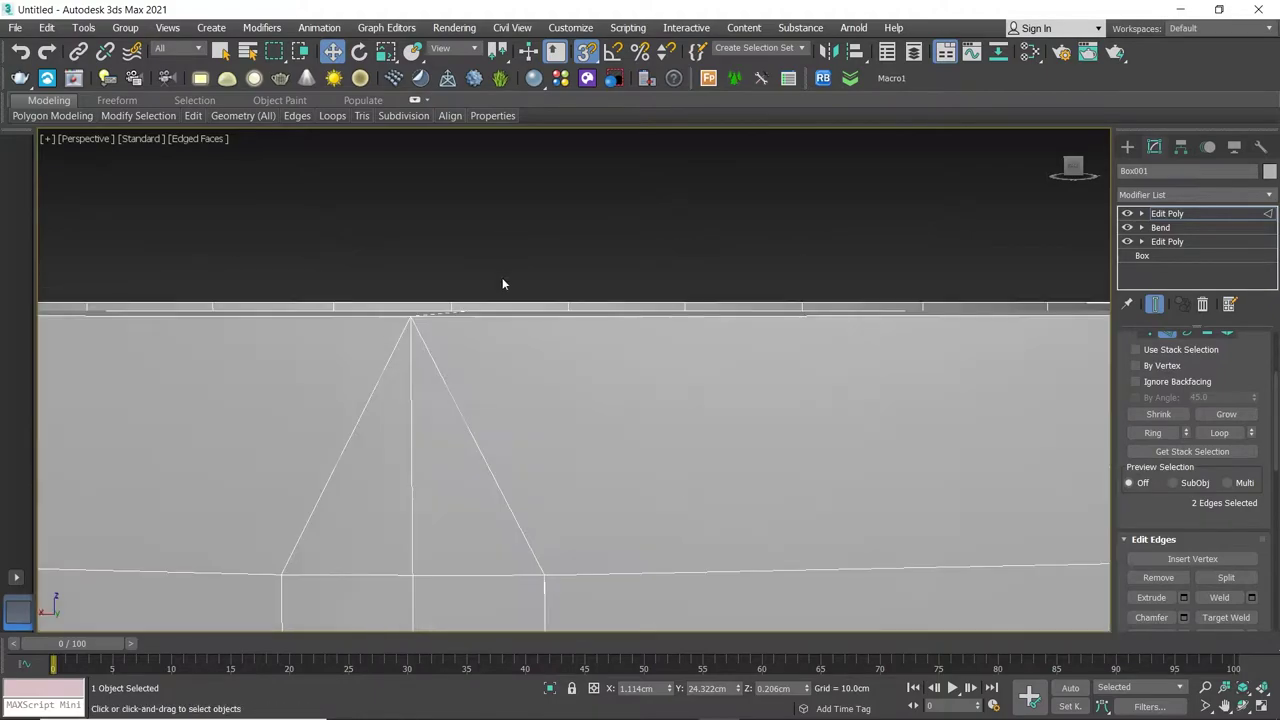
ctrl+click(455, 405)
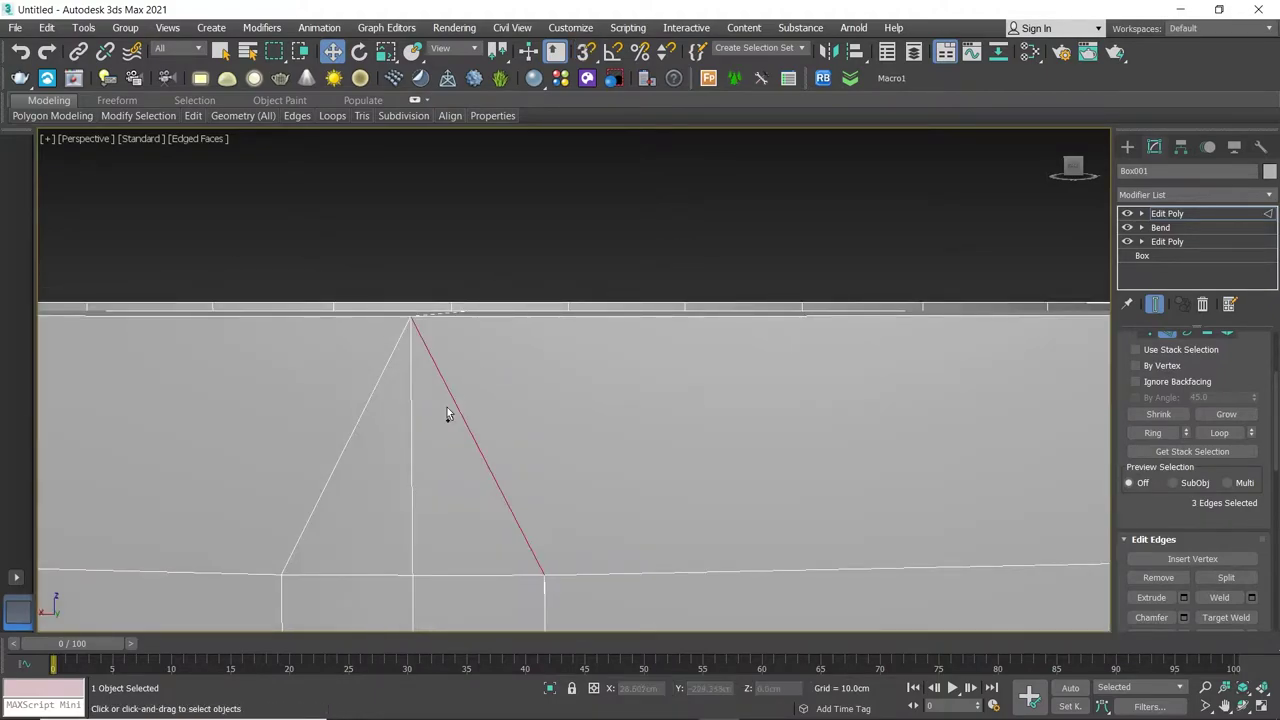
click(368, 395)
scroll(368, 395, down, 1)
Vertex-snap the misplaced vertex near the cylinder's top down onto its edge loop
scroll(374, 400, down, 2)
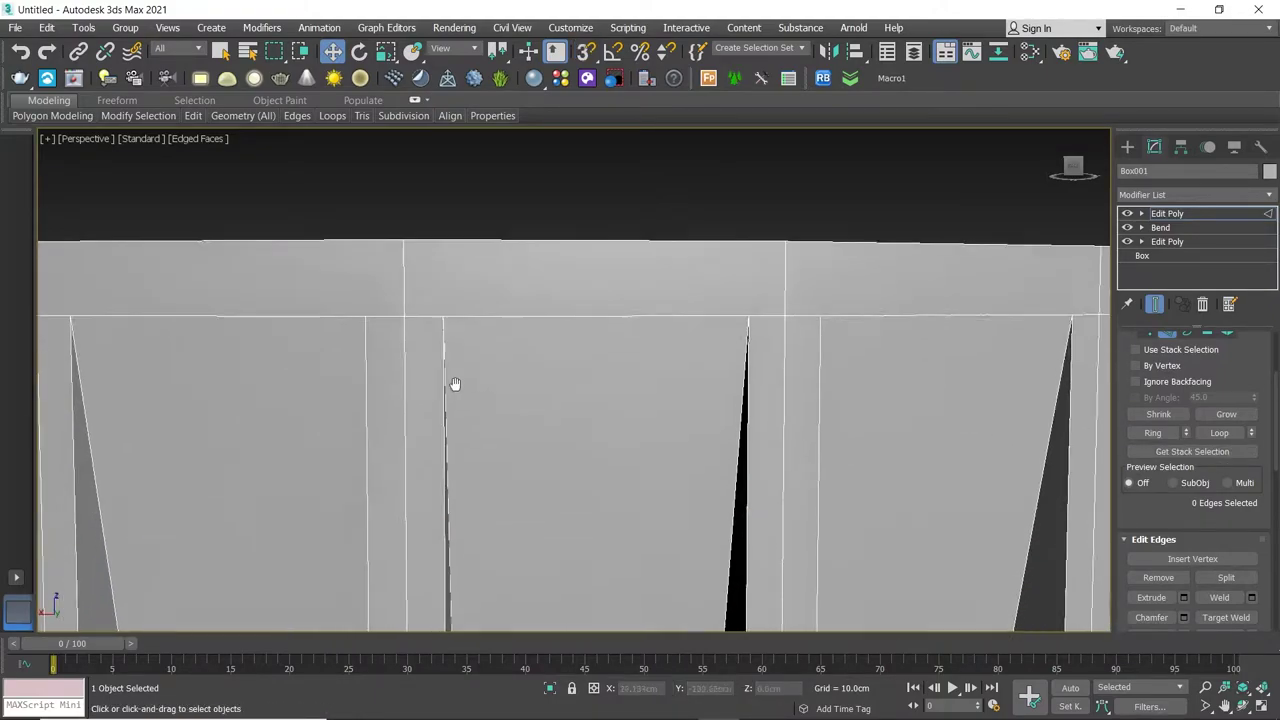
scroll(449, 380, down, 2)
middle_drag(513, 397, 563, 243)
key(1)
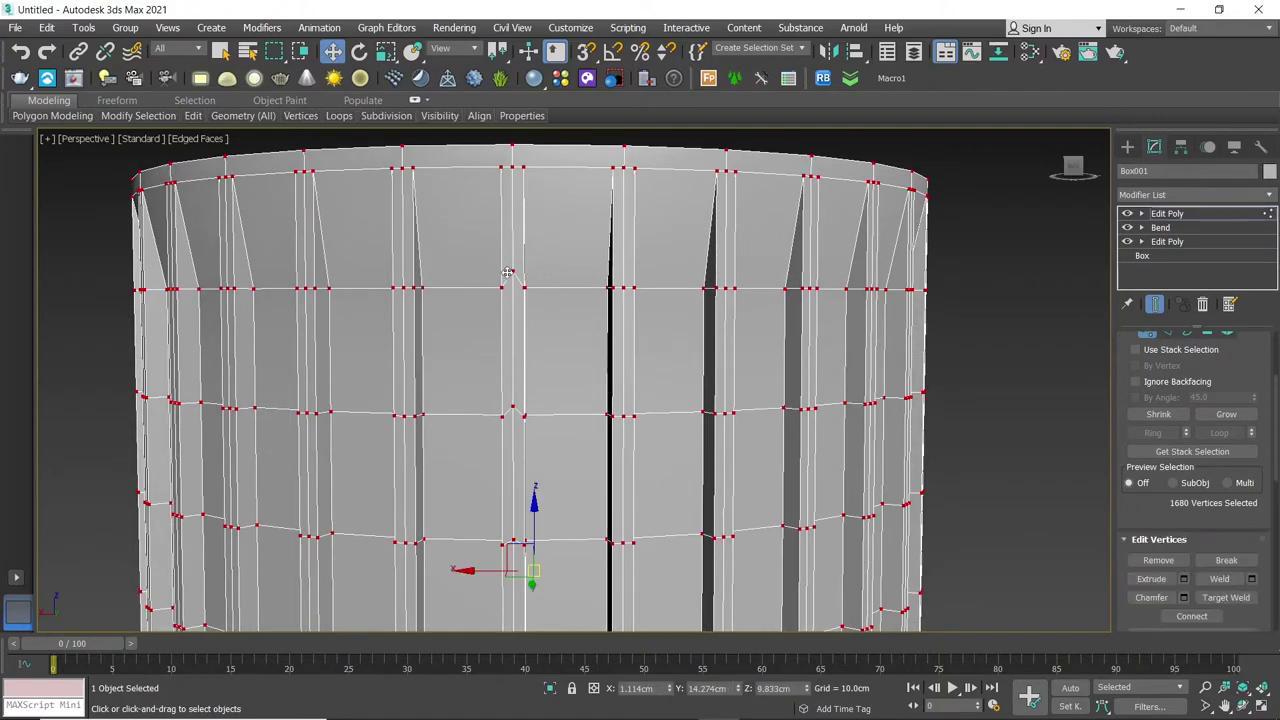
click(511, 270)
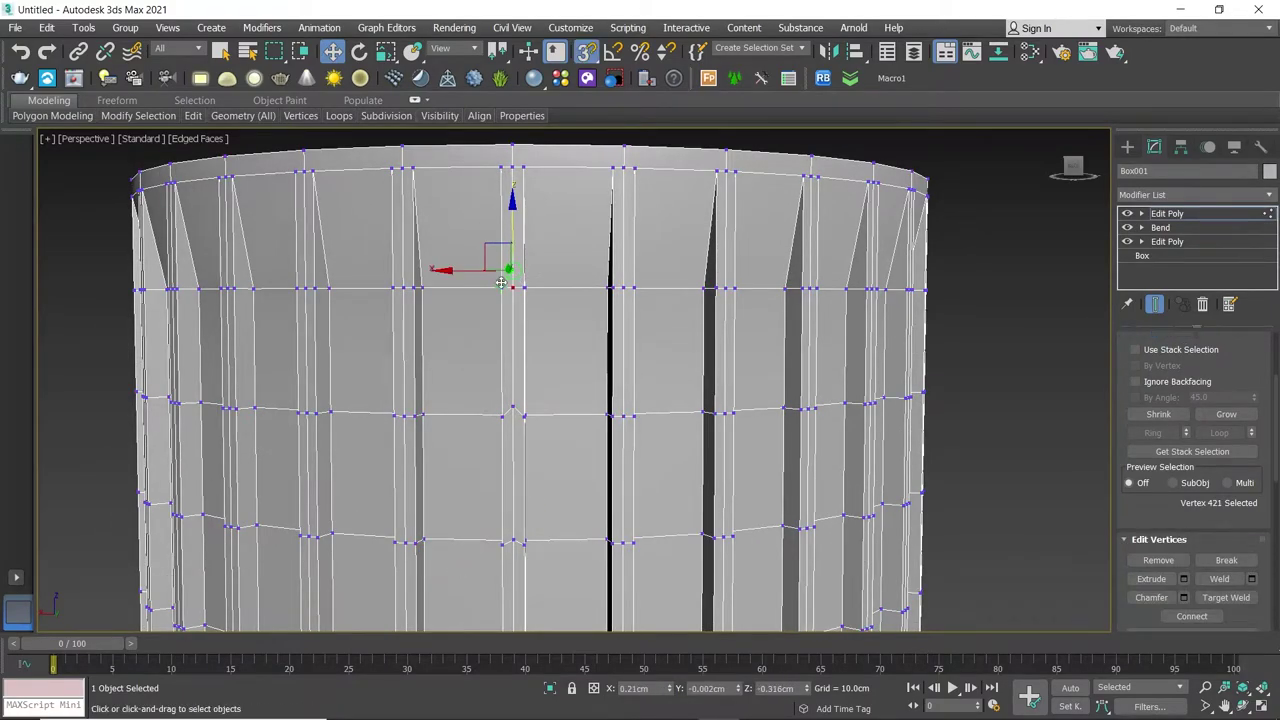
drag(512, 235, 505, 306)
Check the neighbouring flute vertices row by row to confirm they sit level
click(513, 406)
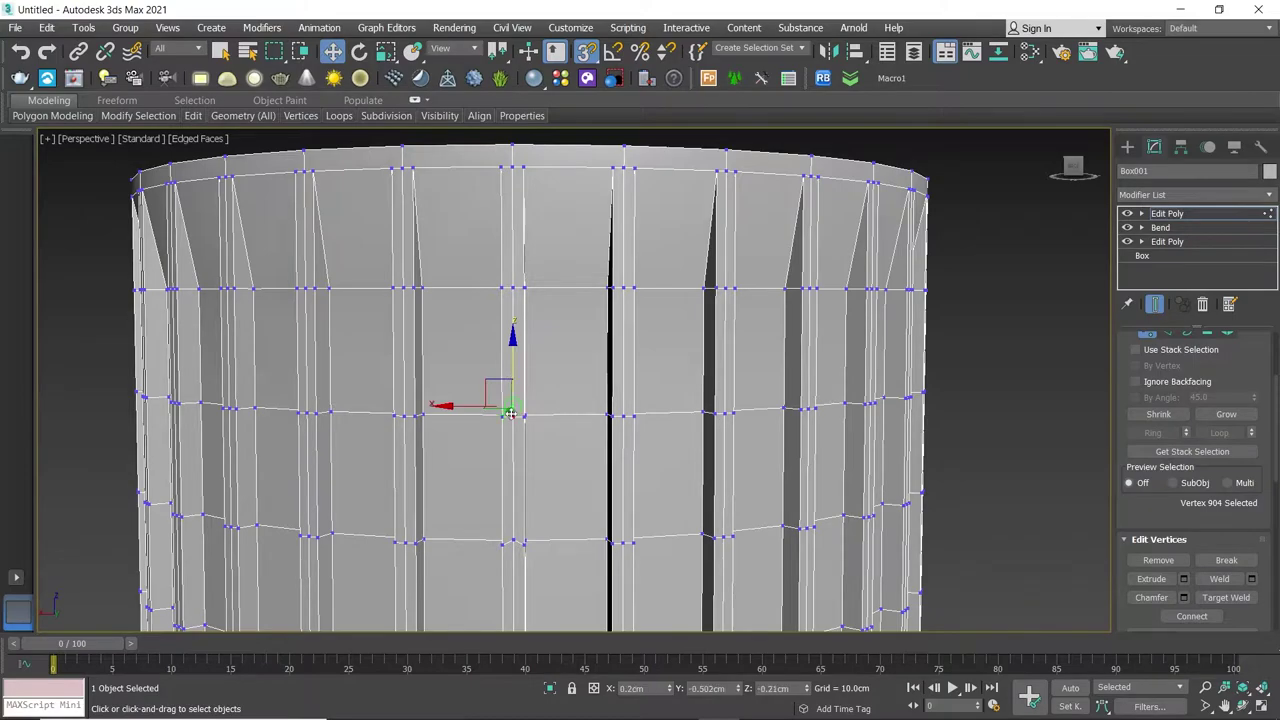
middle_drag(506, 418, 574, 277)
click(571, 336)
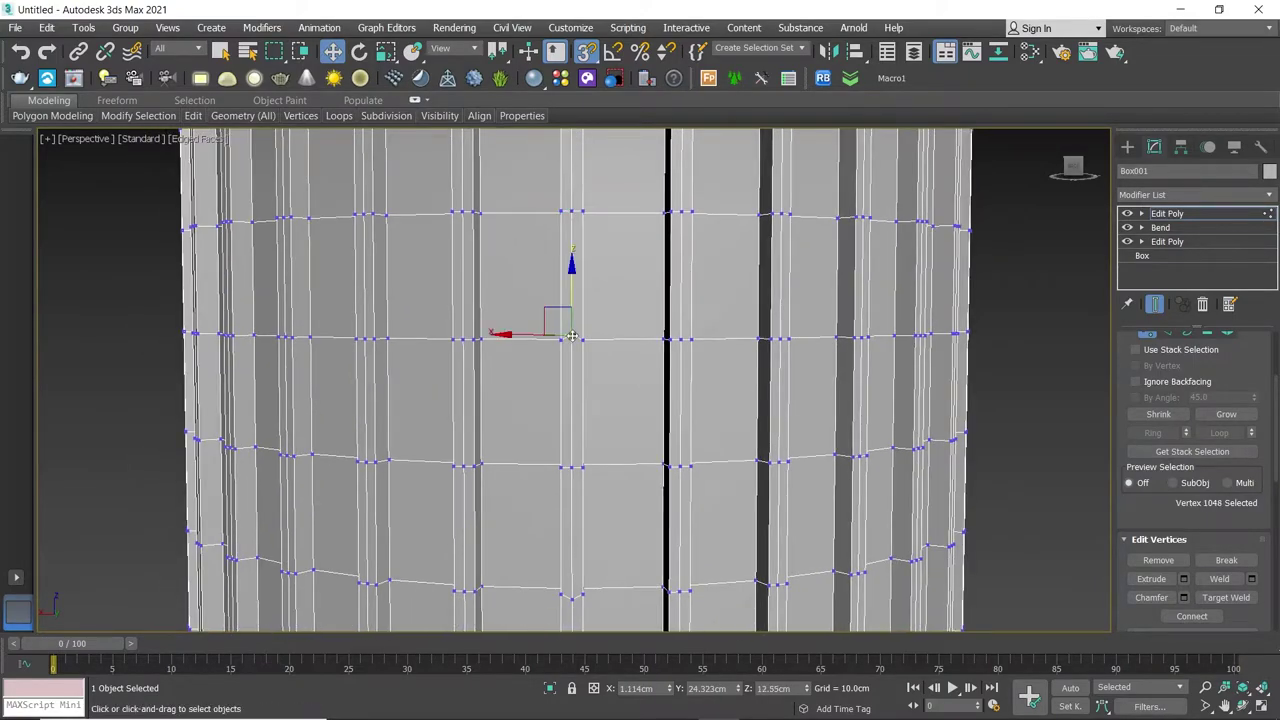
mouse_move(560, 342)
middle_down()
mouse_move(605, 382)
mouse_move(594, 326)
mouse_move(595, 337)
middle_up()
click(590, 396)
click(585, 352)
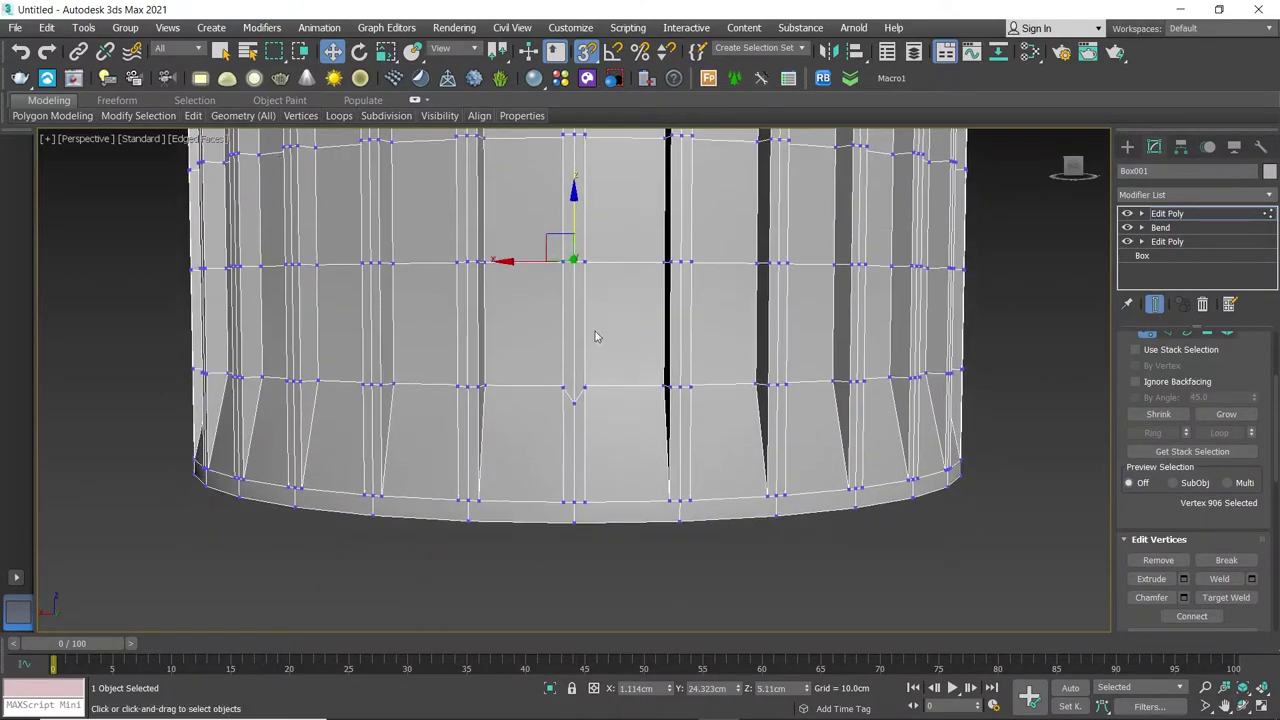
click(574, 401)
scroll(565, 390, down, 2)
scroll(583, 460, down, 1)
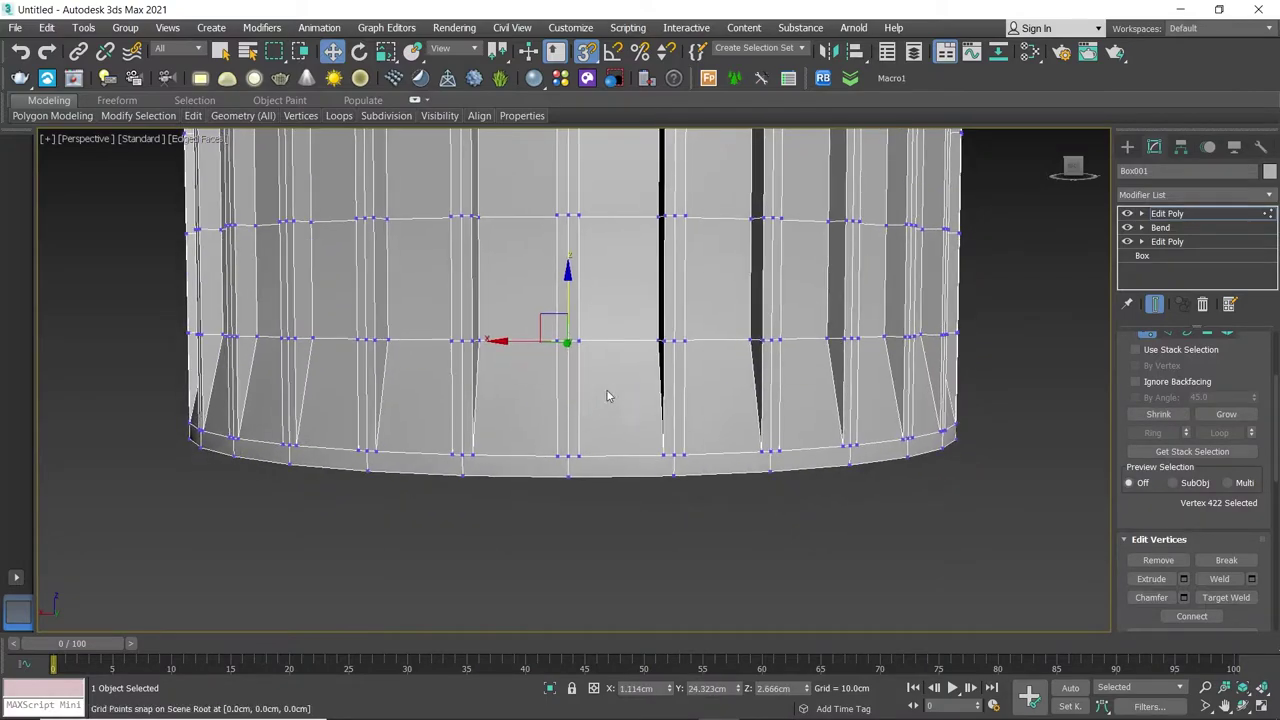
scroll(606, 394, down, 3)
scroll(622, 367, down, 2)
mouse_move(668, 346)
alt+middle_down()
mouse_move(574, 471)
mouse_move(660, 447)
alt+middle_up()
Select the cylinder's open border loop and cap it with a single face
key(1)
alt+middle_drag(751, 449, 616, 497)
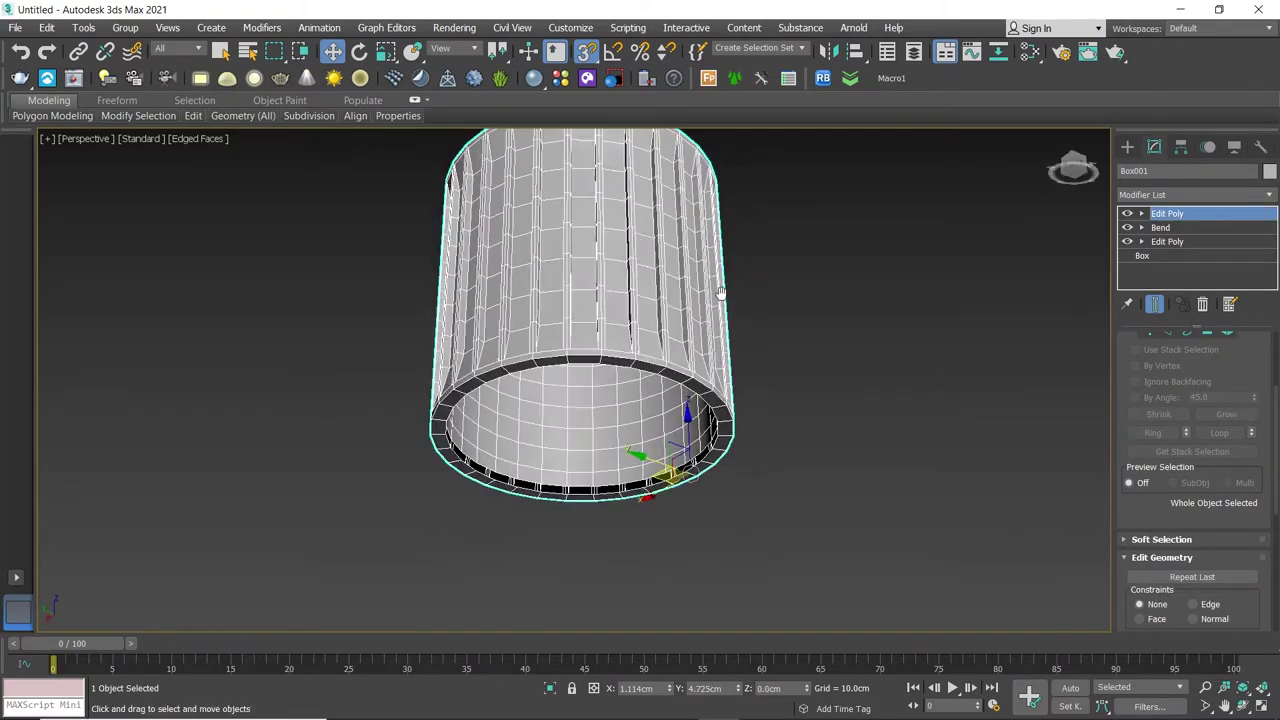
scroll(599, 501, up, 5)
key(3)
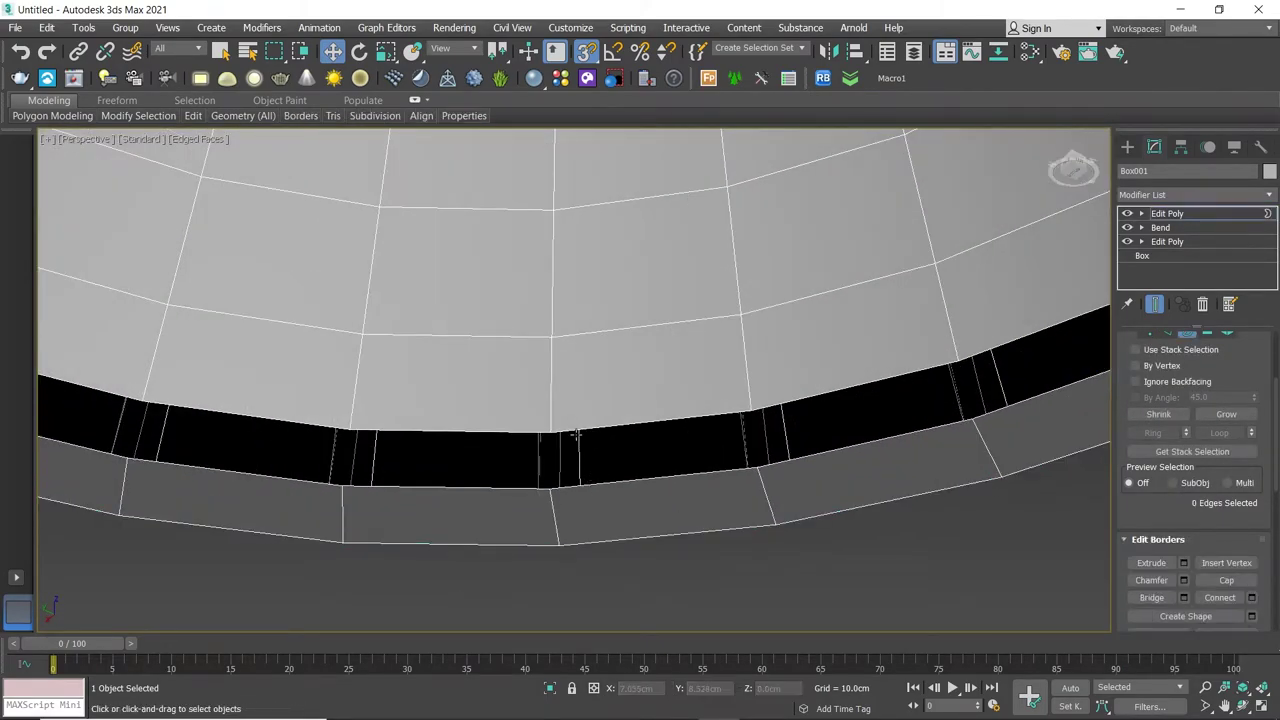
click(578, 432)
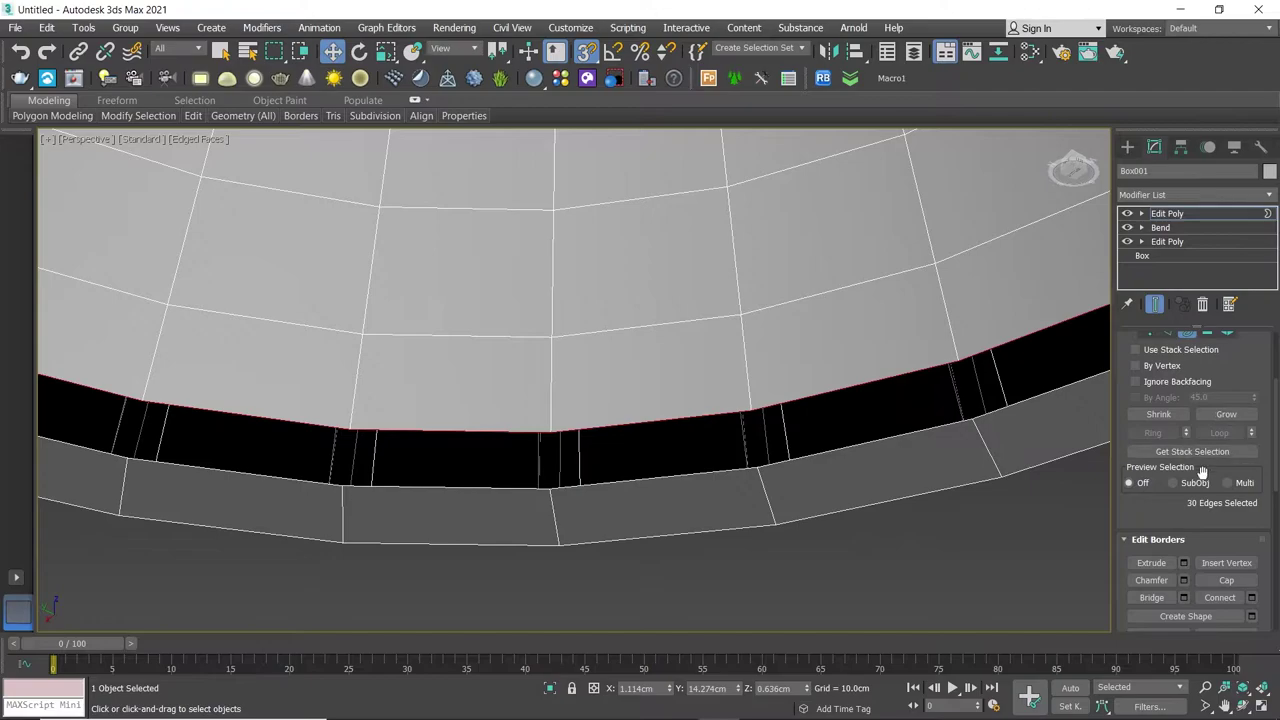
scroll(1022, 519, down, 3)
scroll(714, 423, down, 3)
scroll(694, 409, down, 2)
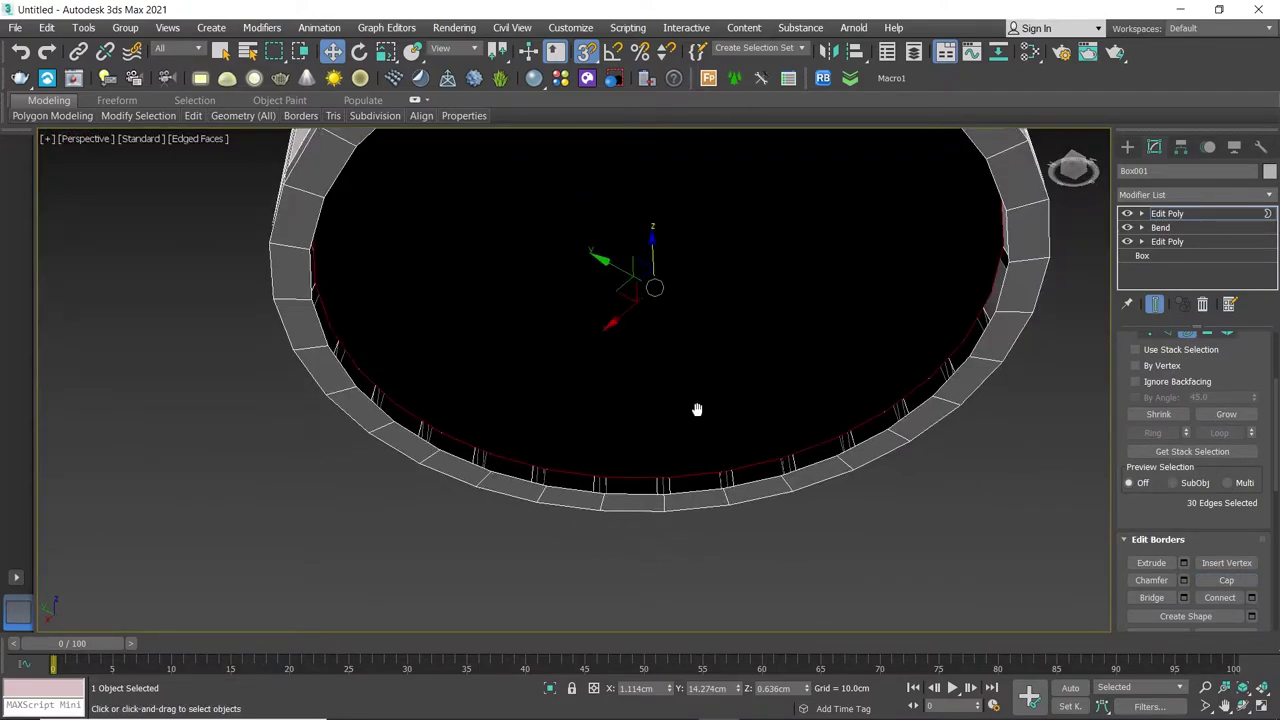
middle_drag(694, 409, 762, 438)
key(ctrl+z)
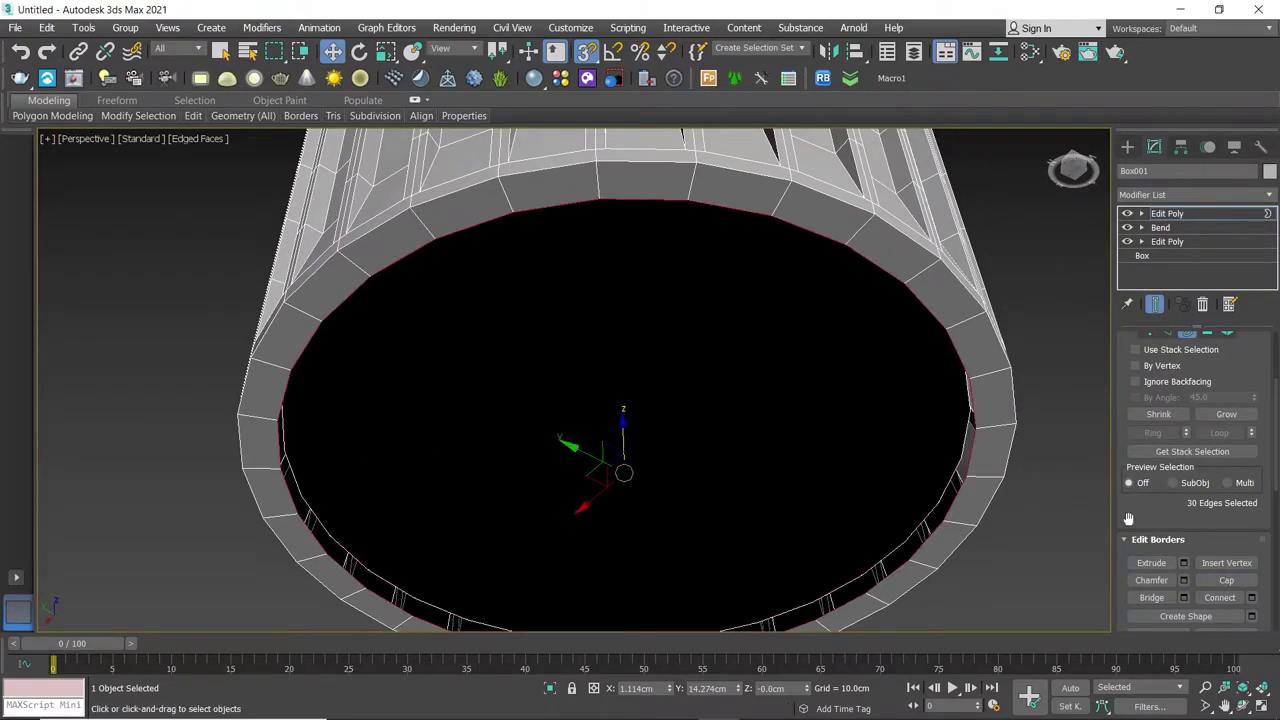
click(1220, 581)
Inset the cap polygon twice, about 1.958 cm and then about 2.68 cm
key(4)
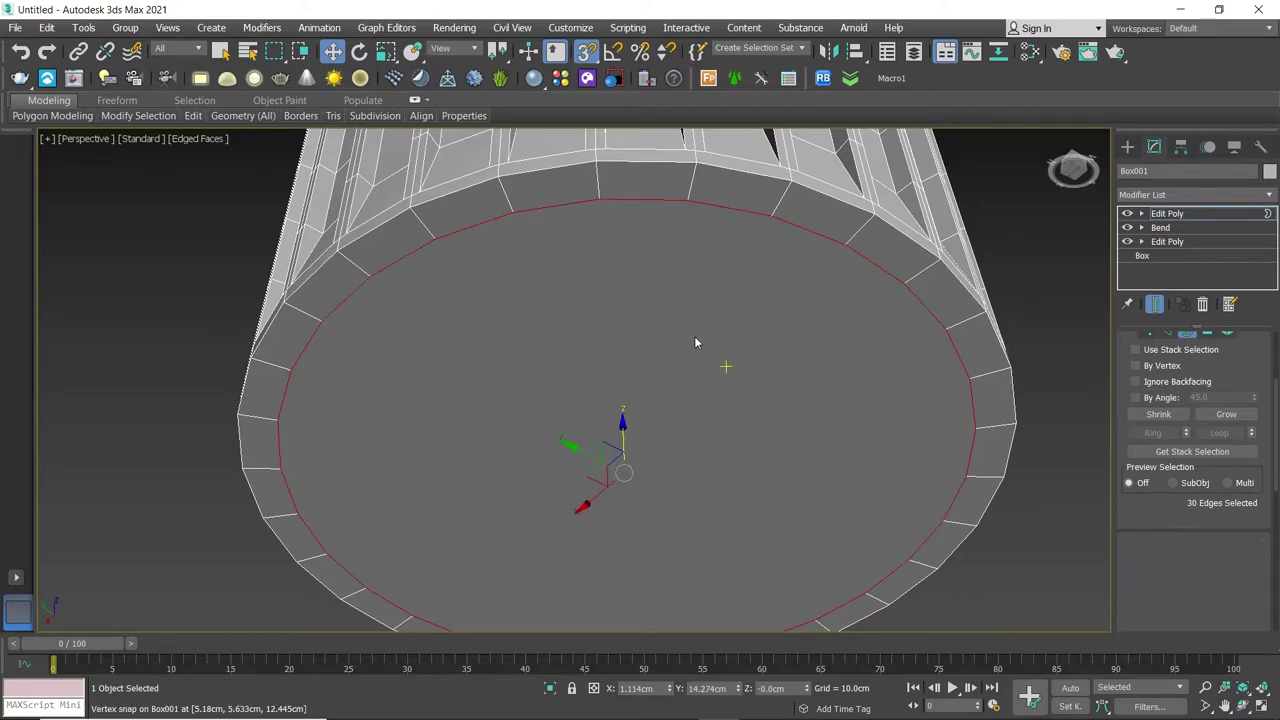
click(688, 335)
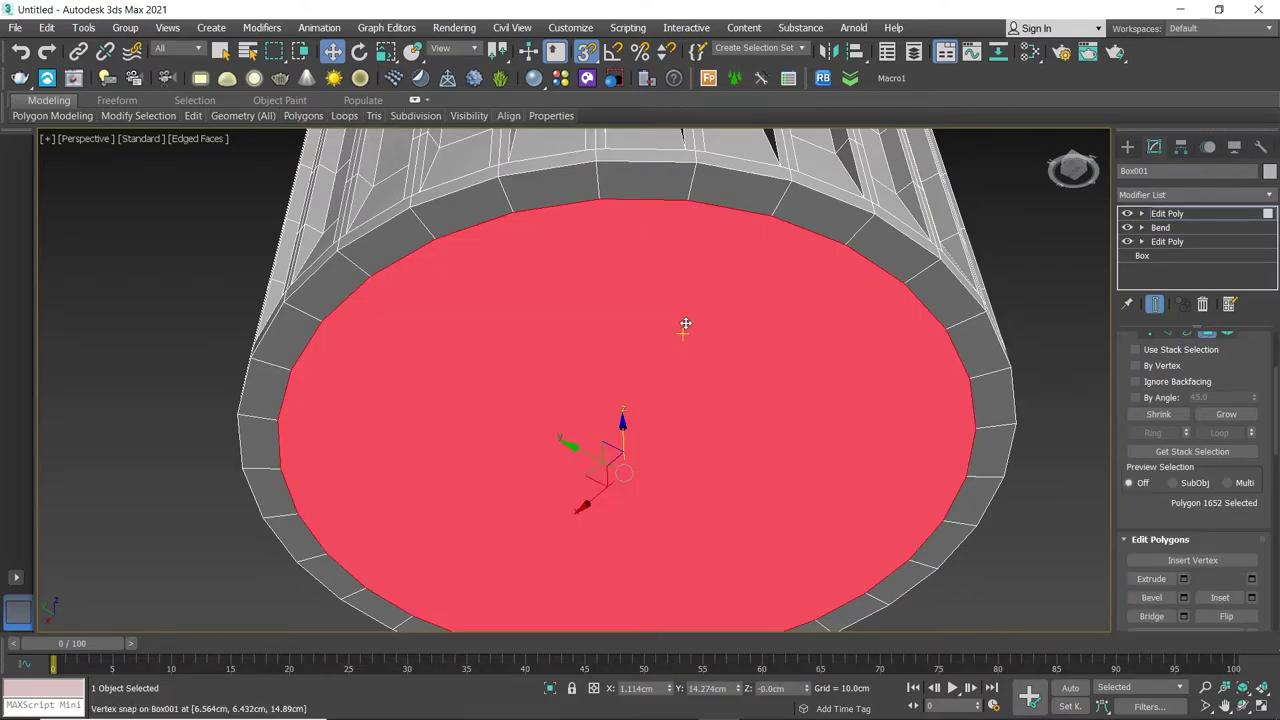
click(1252, 598)
drag(586, 410, 586, 400)
middle_drag(520, 400, 507, 340)
click(605, 437)
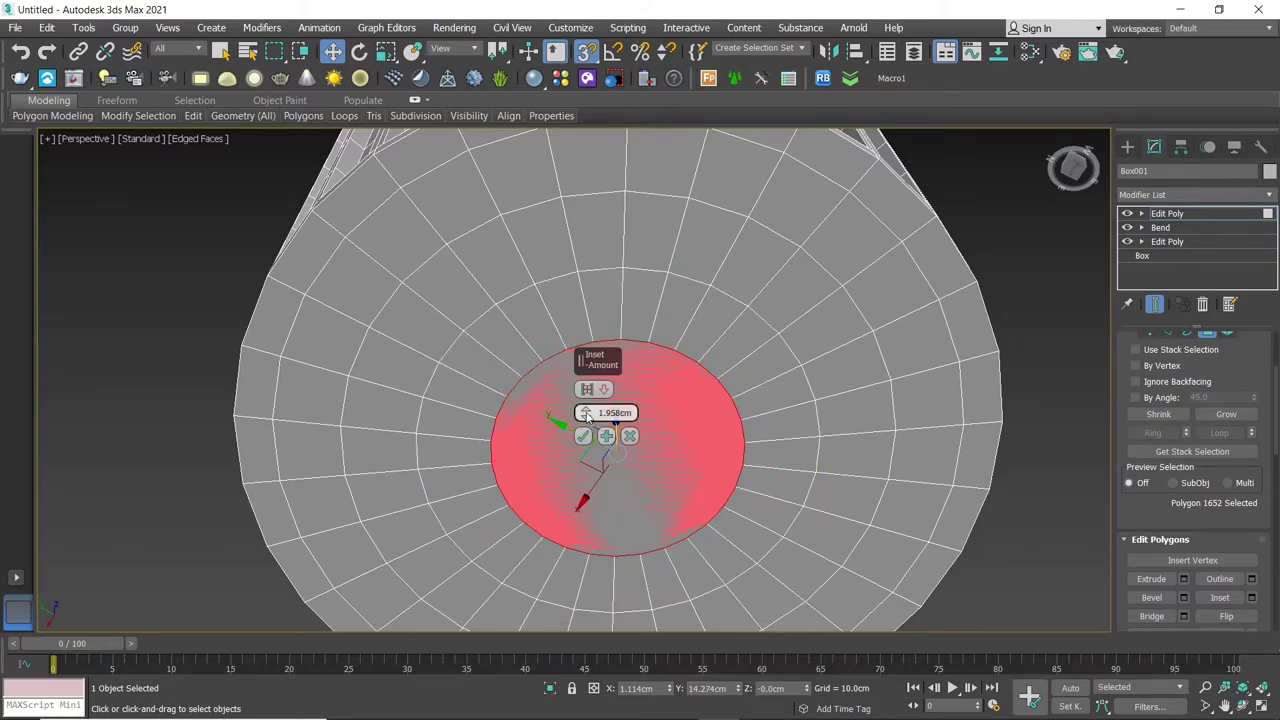
drag(586, 413, 586, 413)
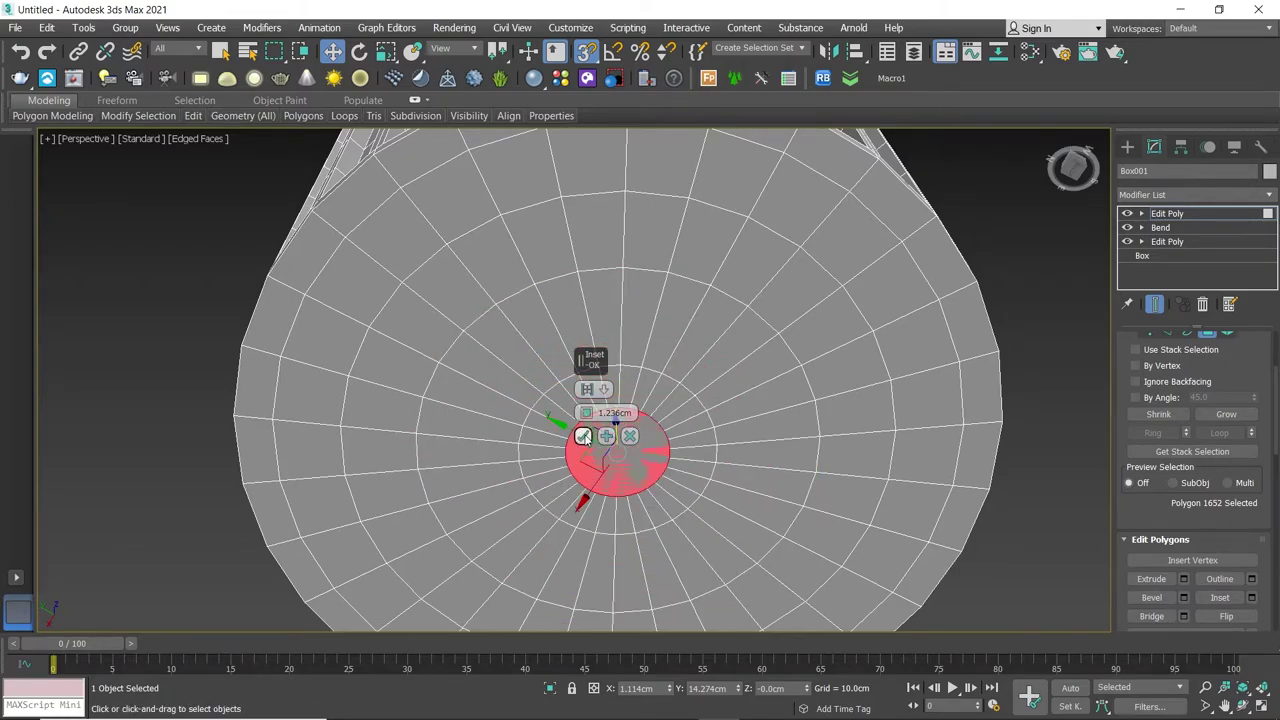
click(583, 437)
Collapse the small centre cap polygon into a single vertex
scroll(1258, 595, down, 2)
scroll(1260, 588, down, 2)
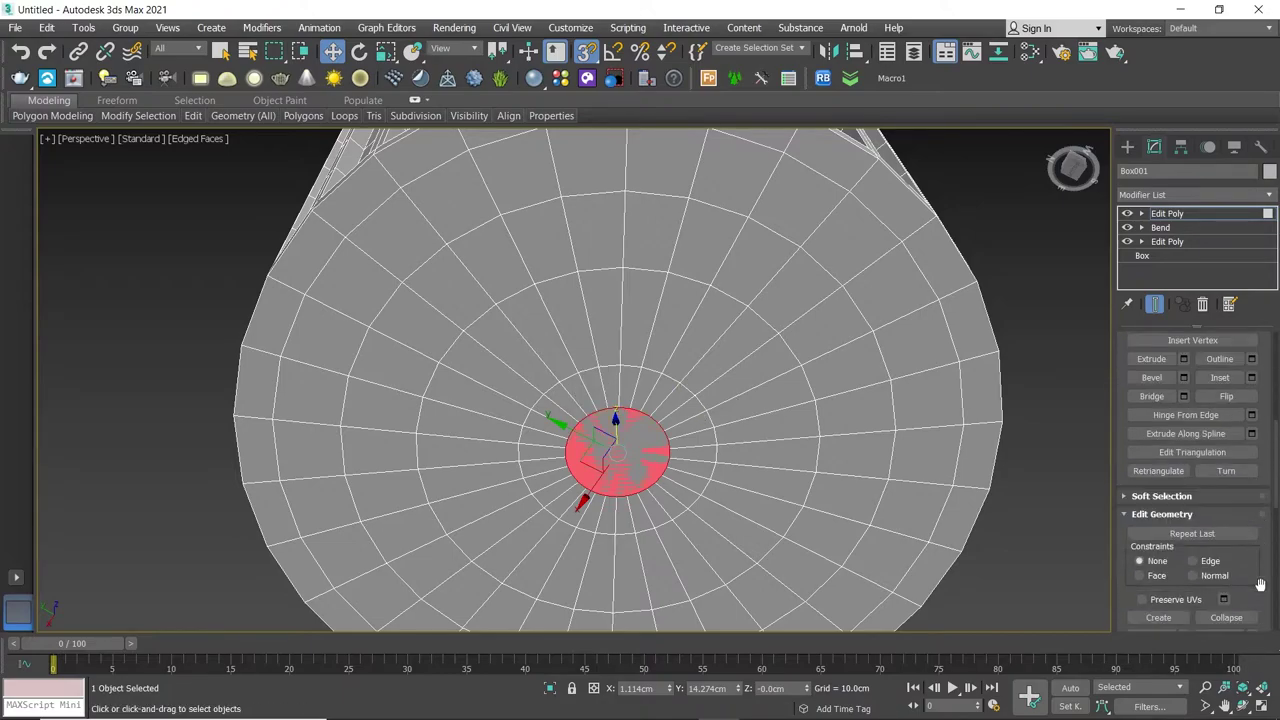
click(1226, 617)
scroll(737, 409, down, 5)
alt+middle_drag(737, 409, 660, 379)
scroll(660, 379, up, 5)
Inset the floor's centre polygon twice, first about 0.515 cm, then about 1.8 cm
key(4)
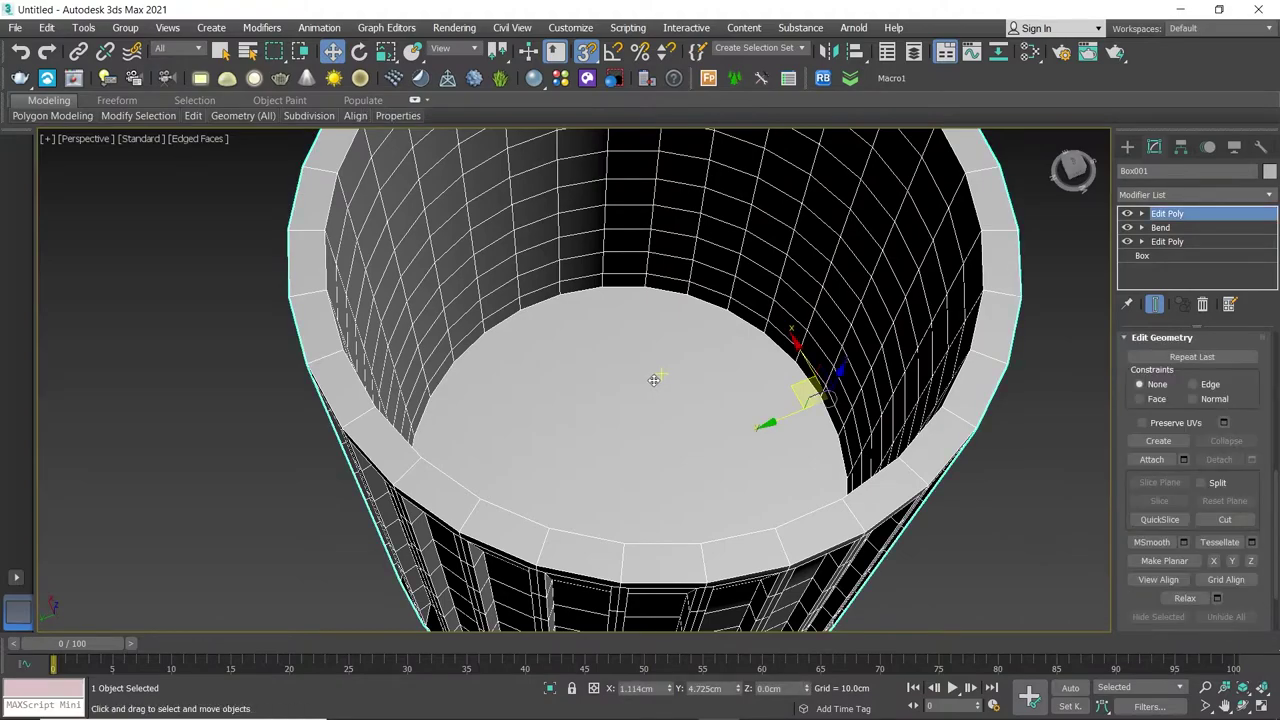
click(653, 379)
alt+middle_drag(653, 379, 651, 394)
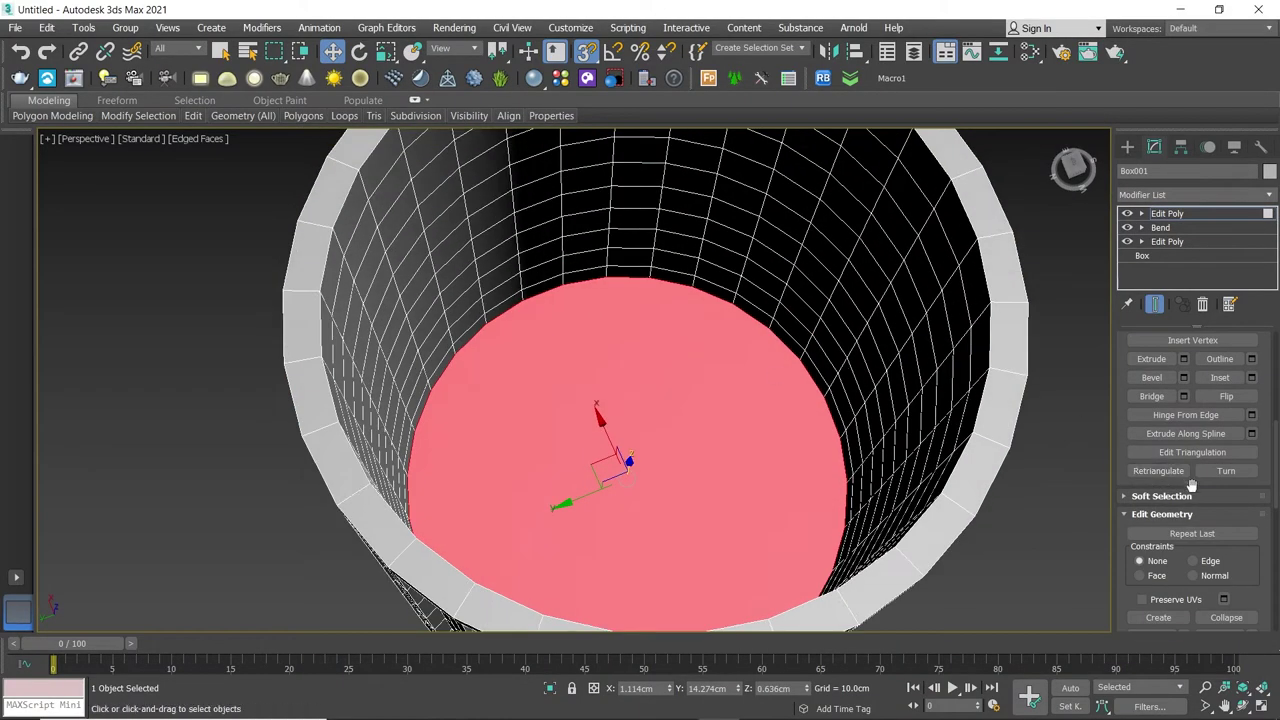
click(1253, 379)
scroll(584, 316, up, 3)
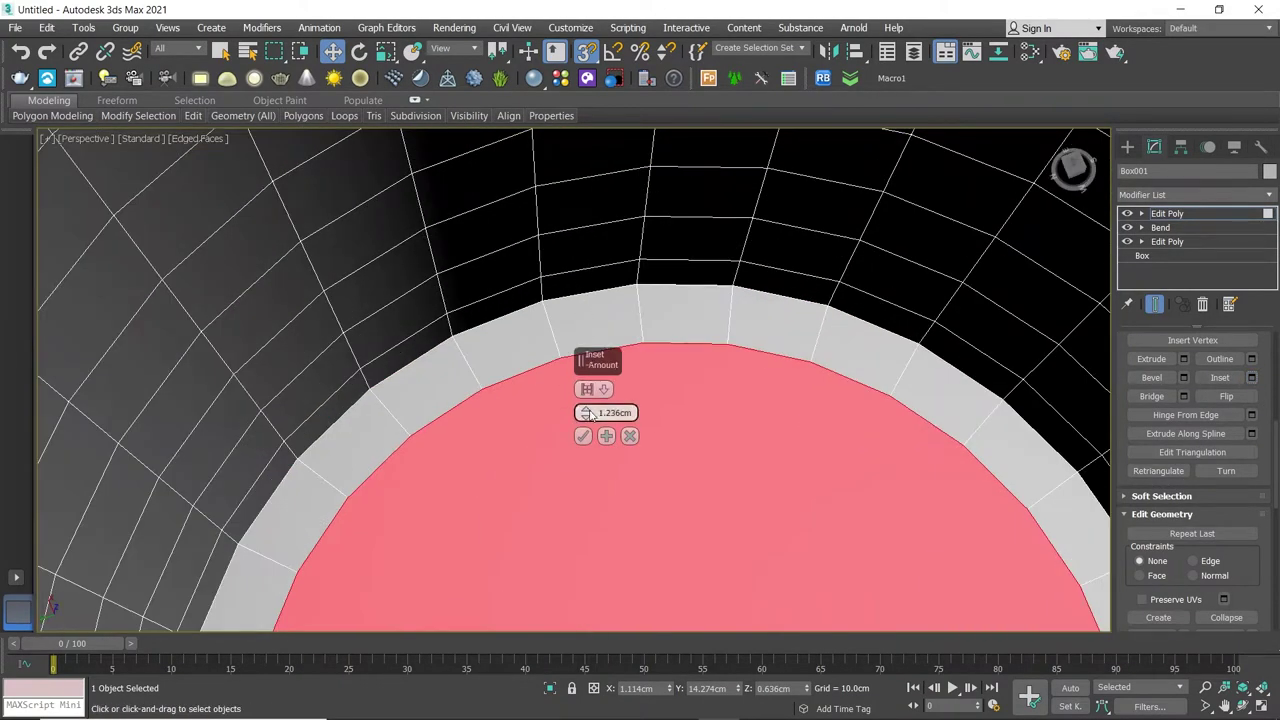
drag(589, 414, 588, 417)
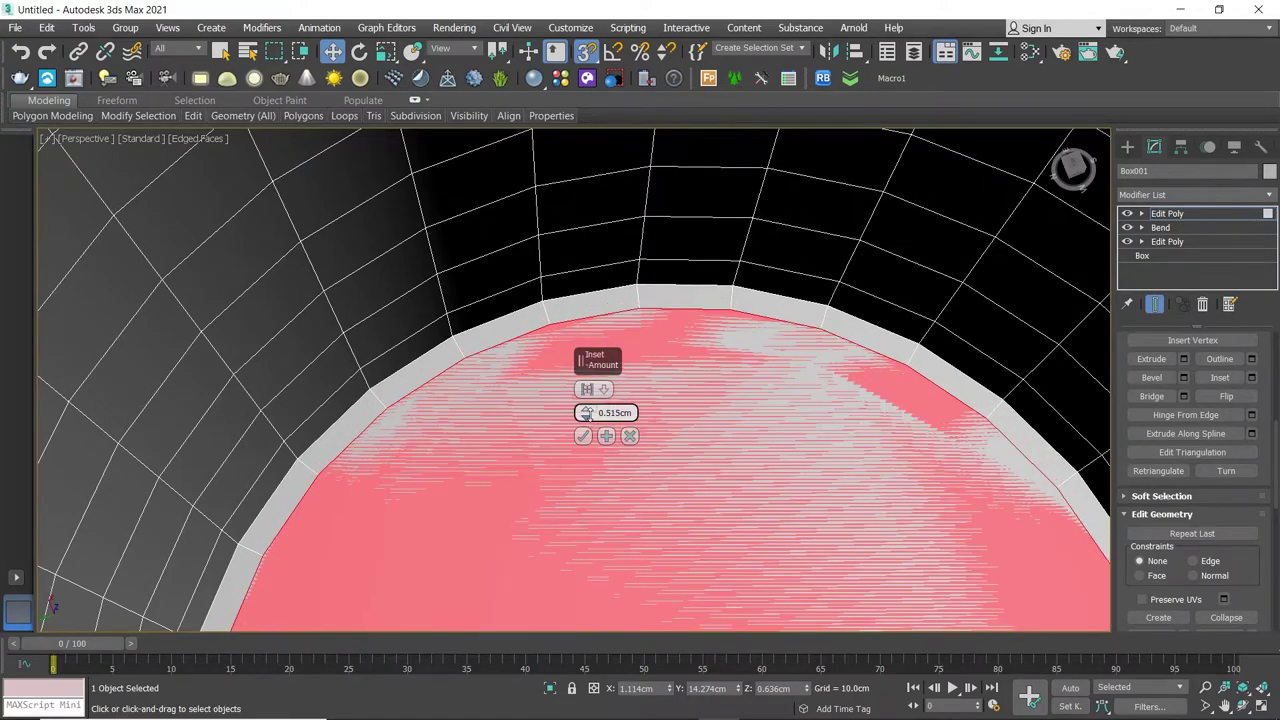
drag(587, 413, 585, 405)
scroll(585, 413, down, 5)
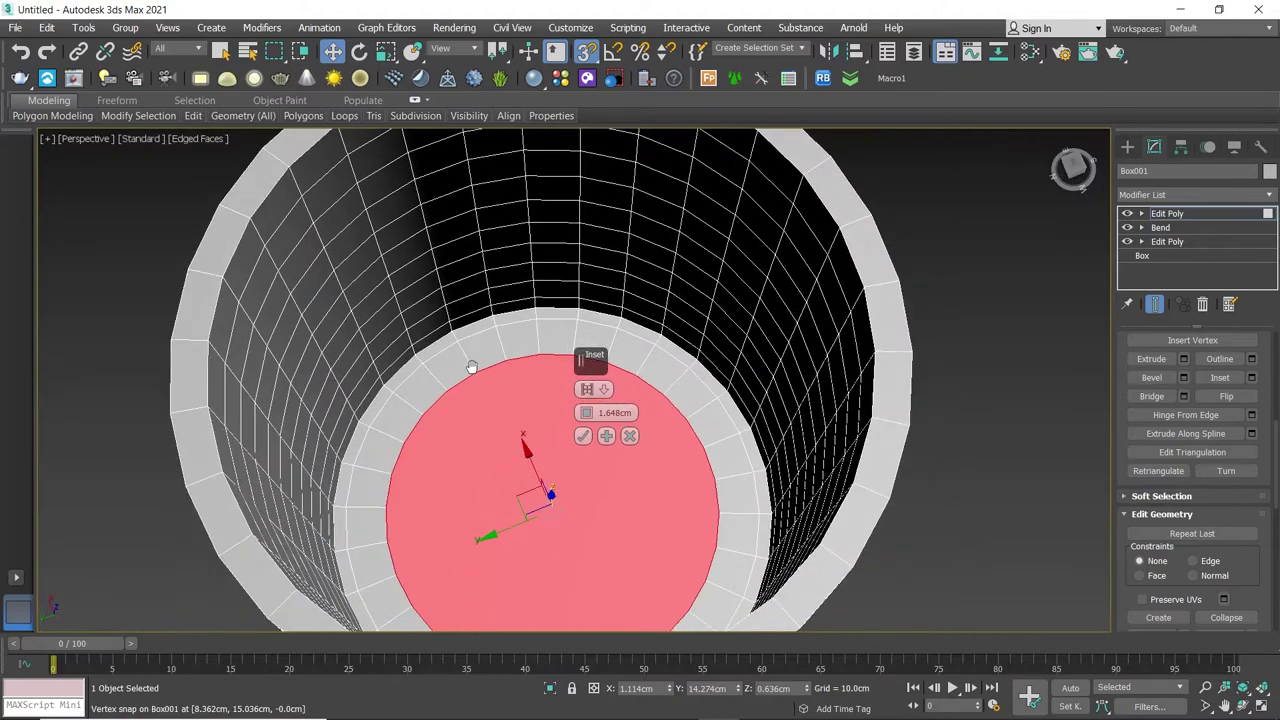
click(607, 437)
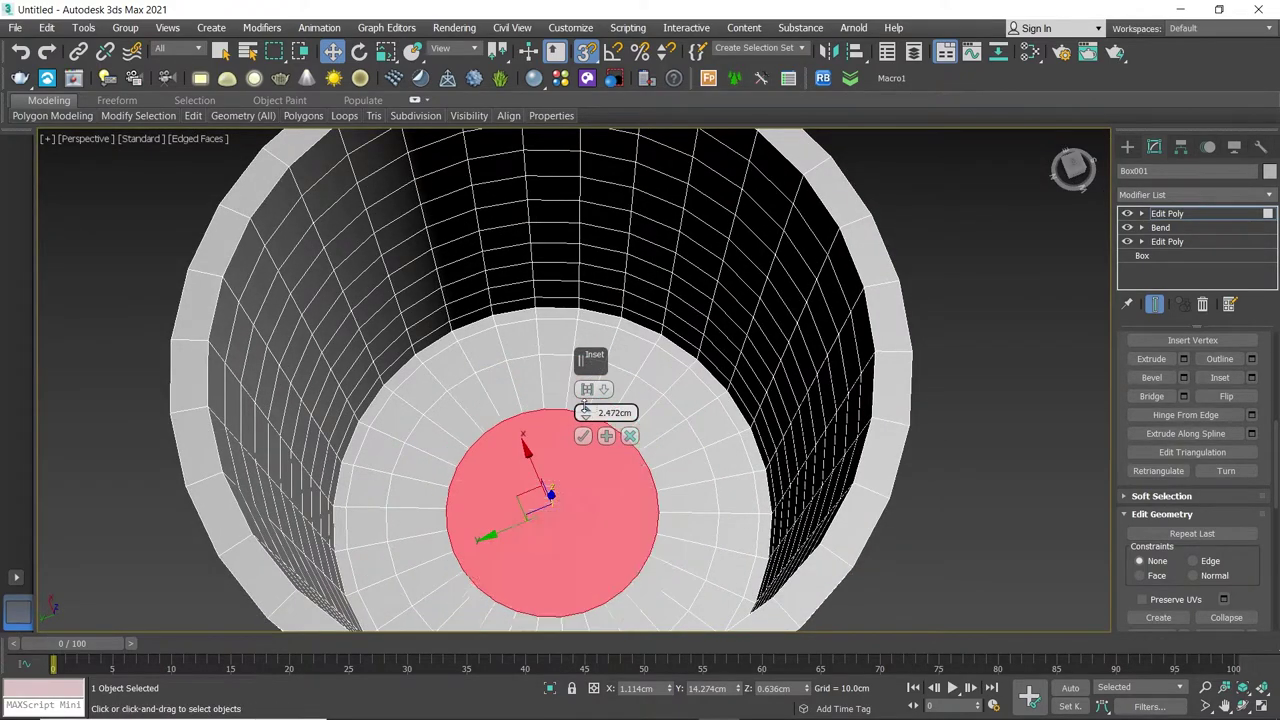
drag(585, 413, 586, 421)
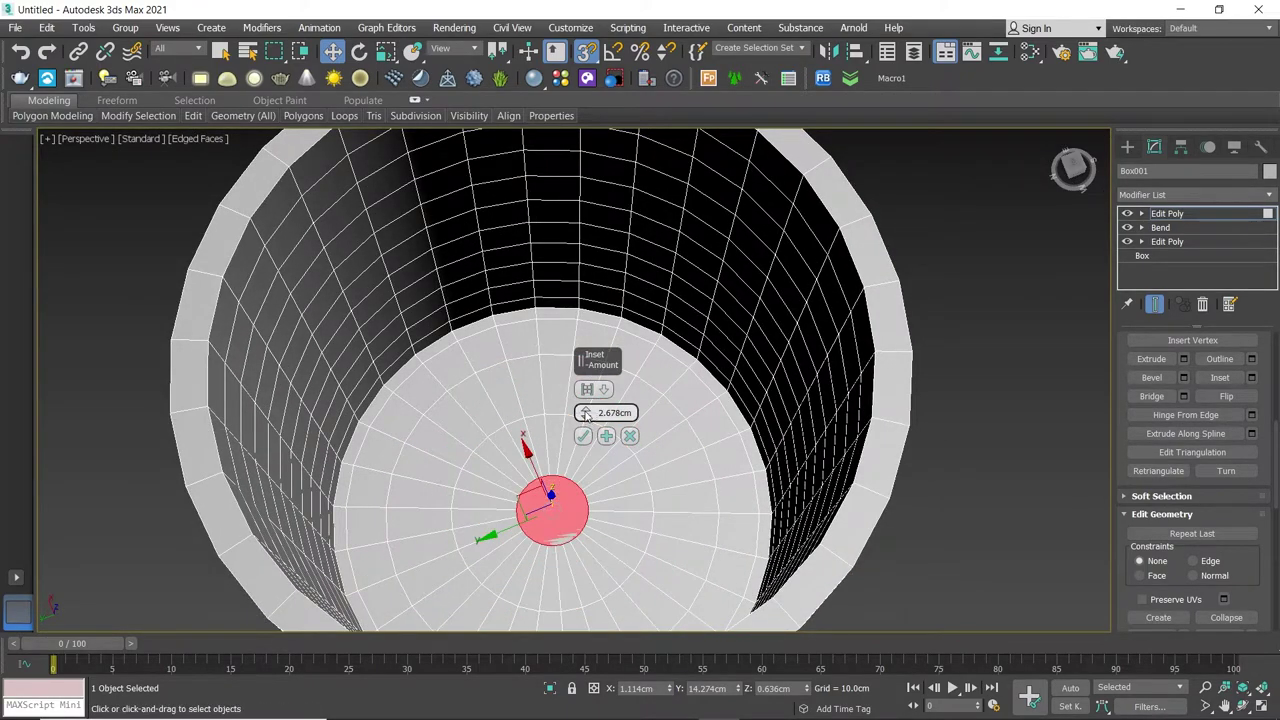
drag(585, 413, 589, 421)
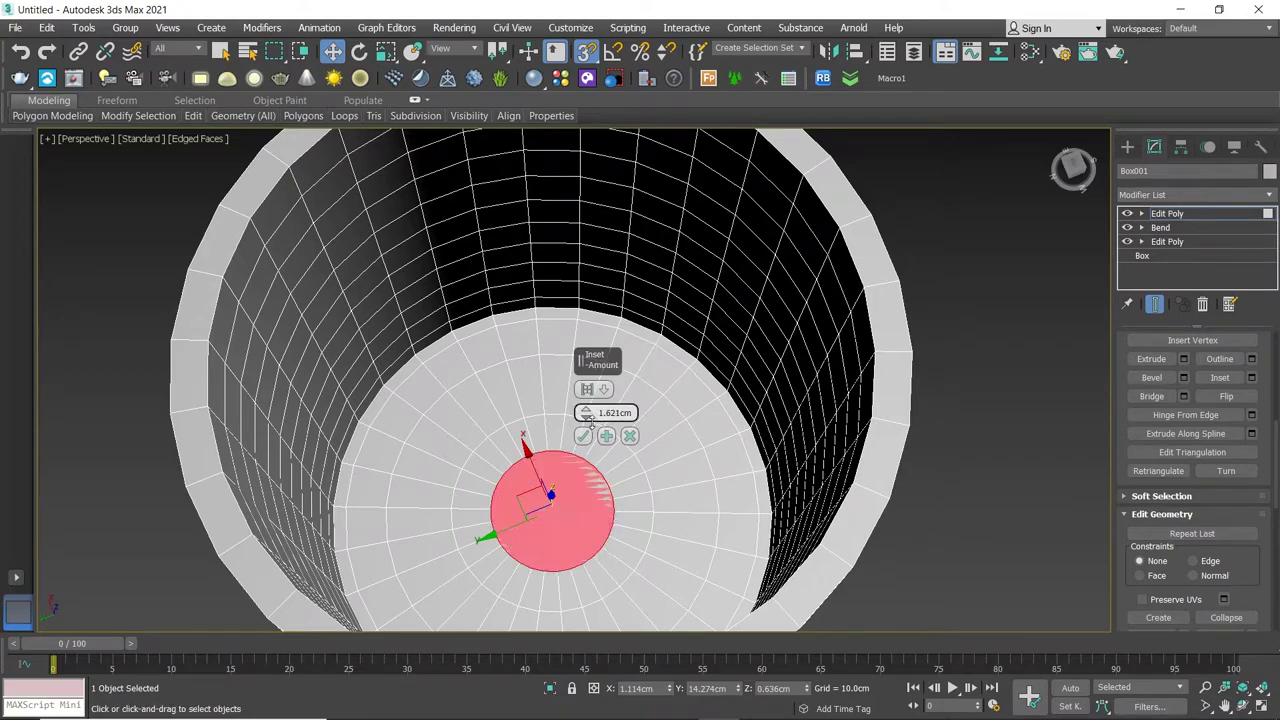
click(607, 437)
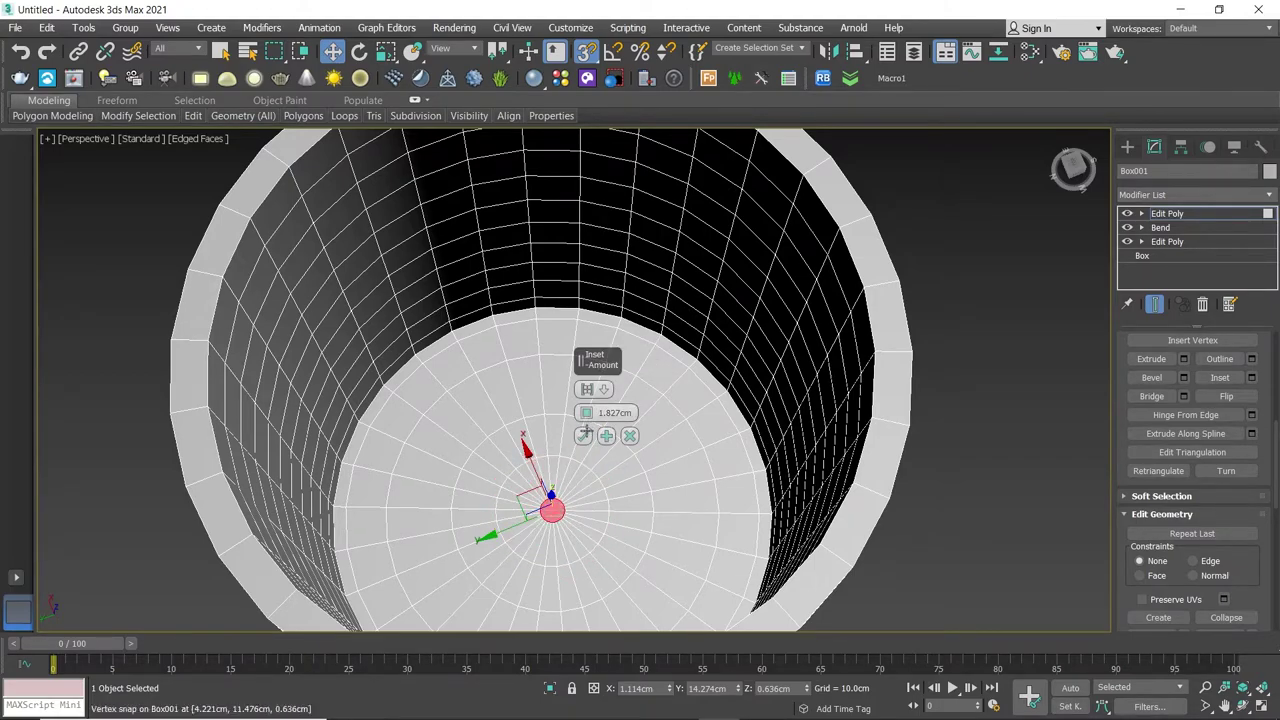
click(583, 437)
Collapse the remaining centre floor polygon to a single point
scroll(1262, 497, down, 2)
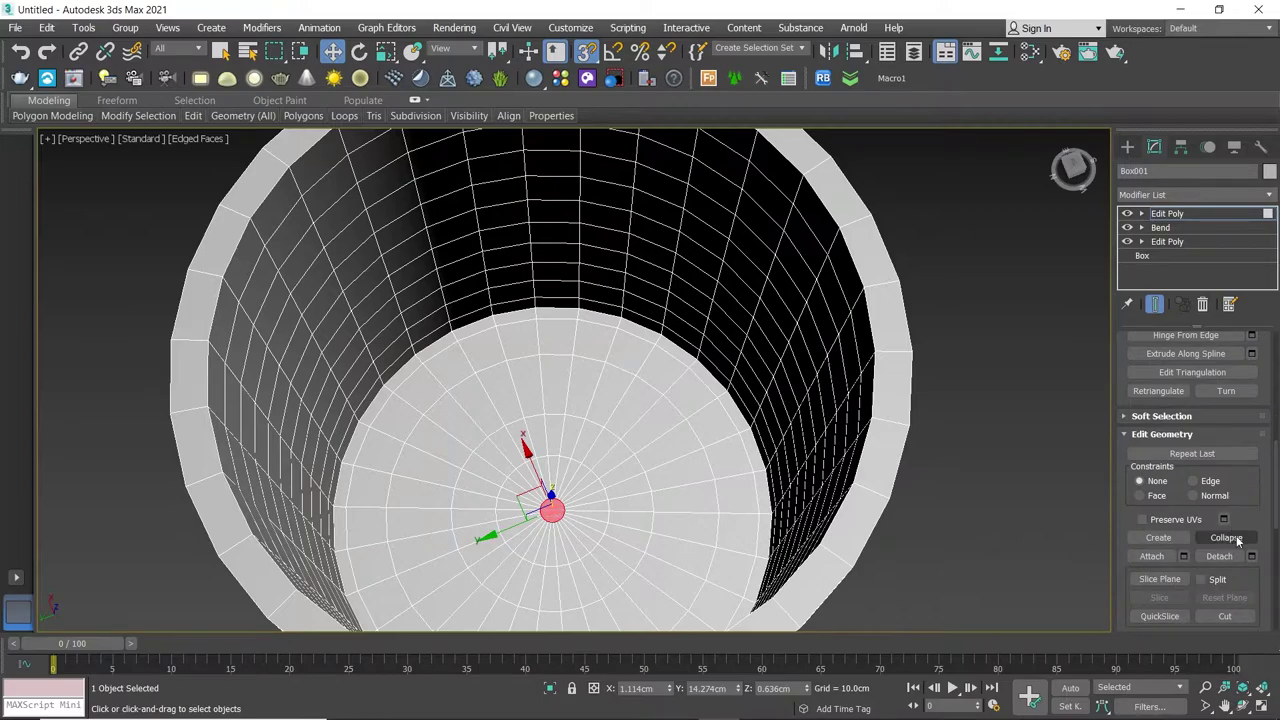
click(1237, 541)
scroll(523, 380, up, 3)
scroll(486, 329, up, 5)
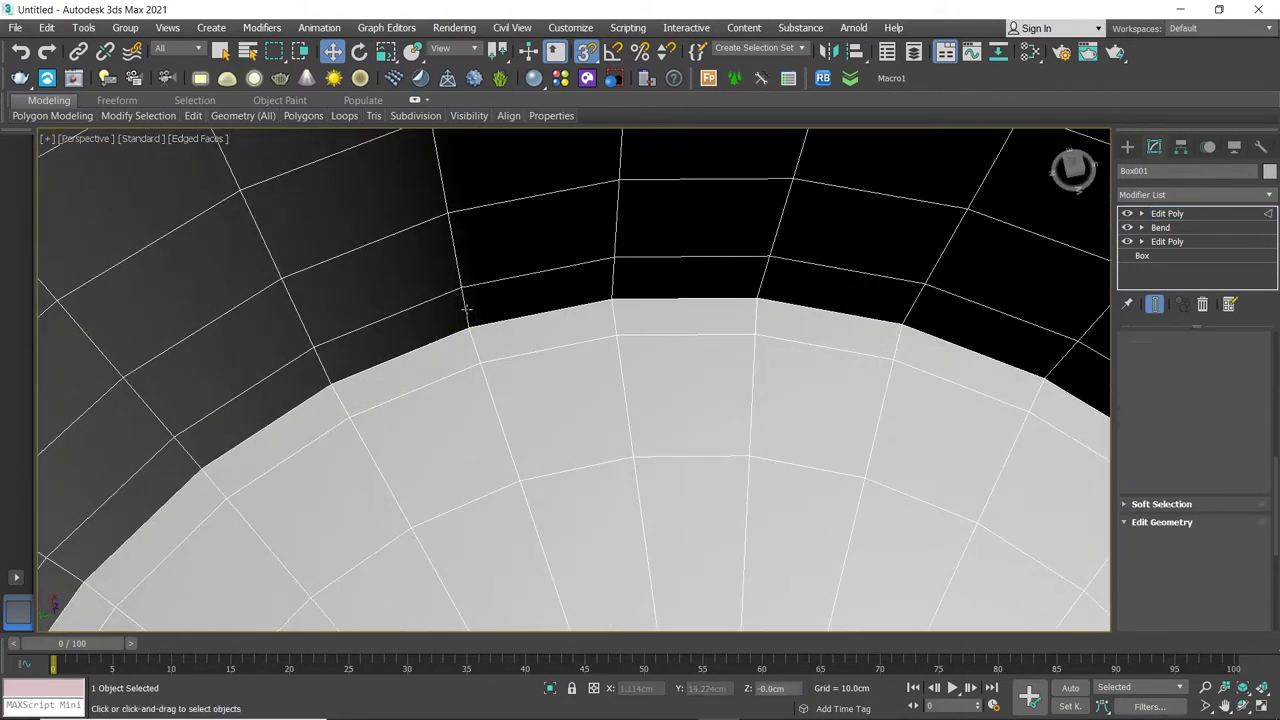
Ring-select the 30 floor-rim edges and connect them with one loop at slide 23
key(2)
scroll(1200, 388, up, 3)
scroll(1200, 388, up, 3)
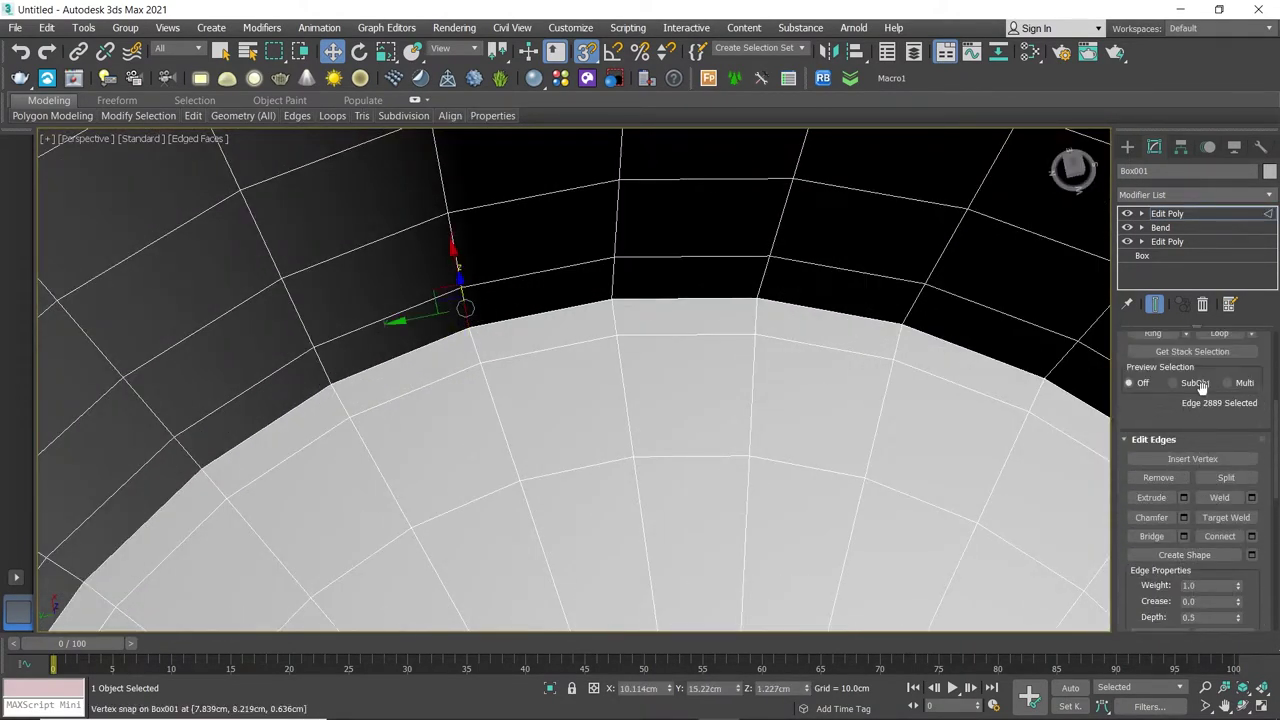
click(1160, 331)
scroll(1235, 470, down, 1)
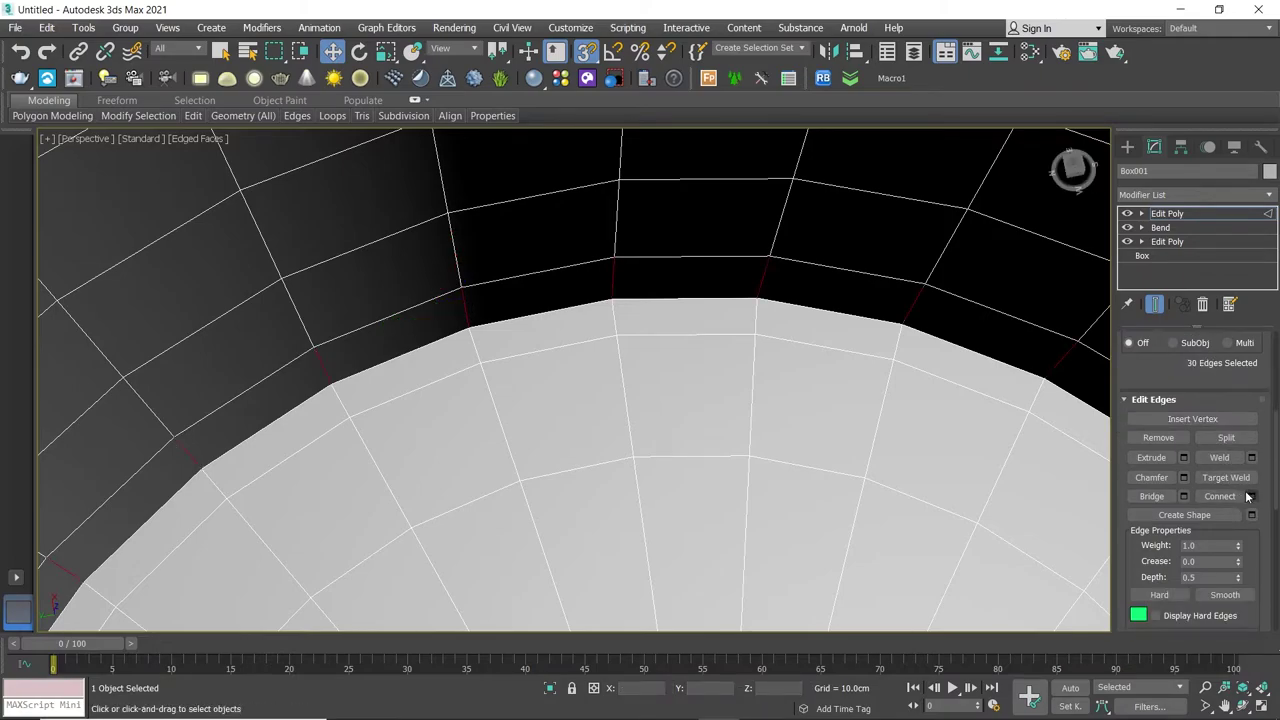
click(1250, 496)
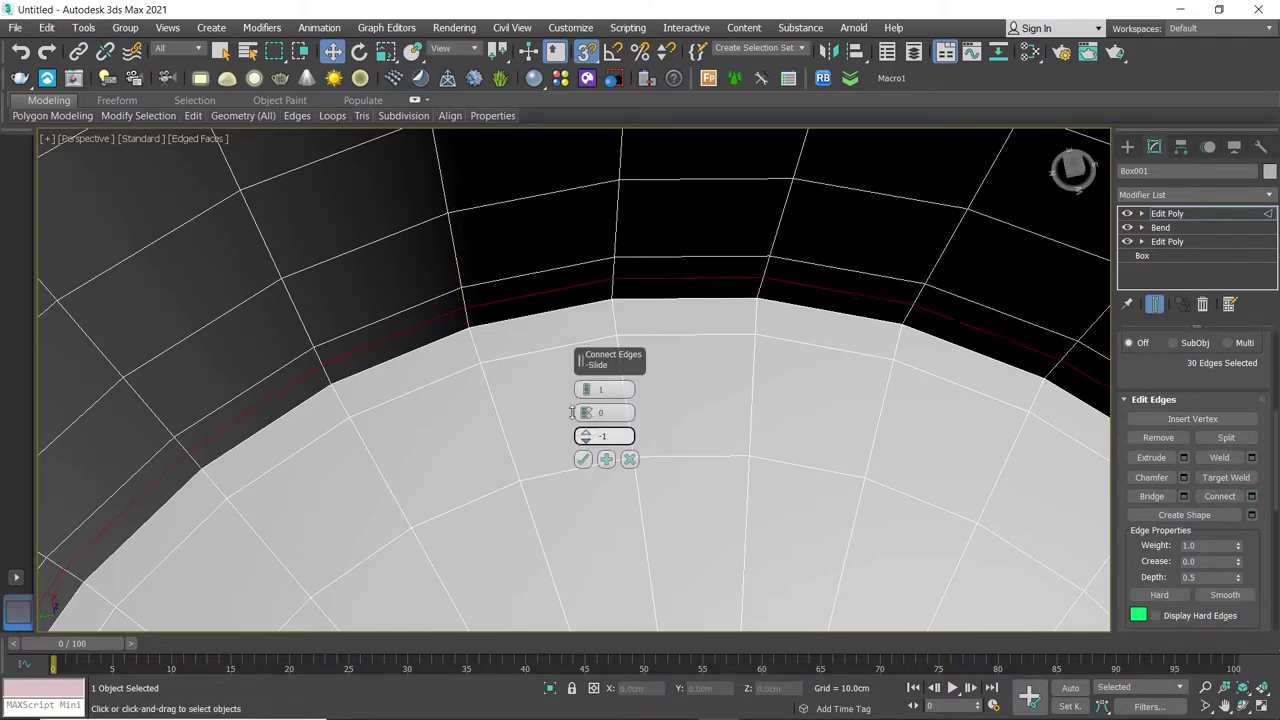
drag(573, 412, 554, 332)
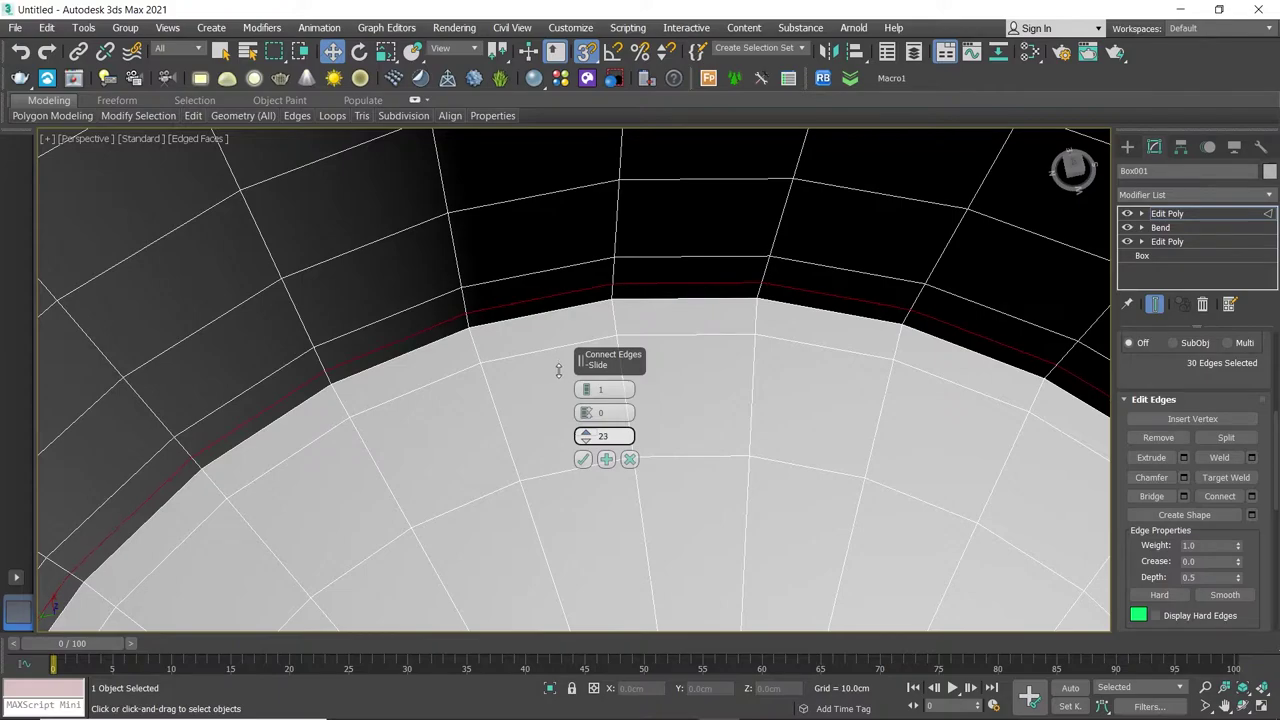
click(583, 459)
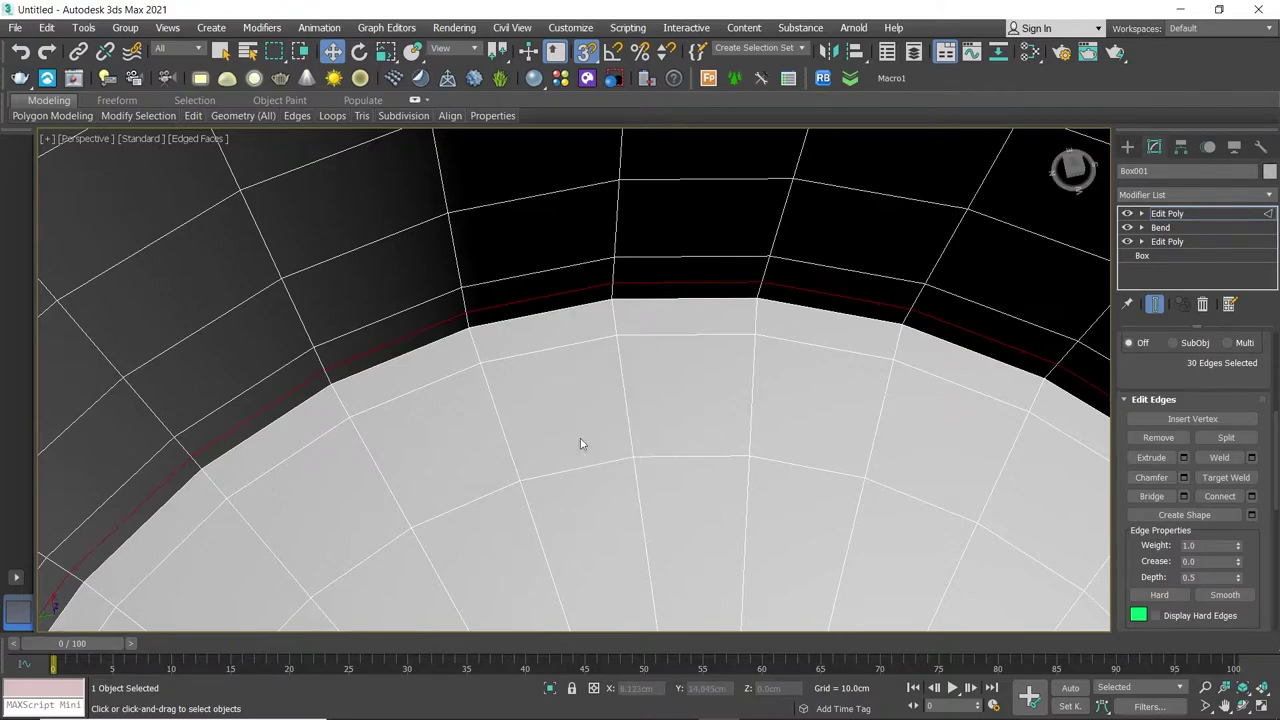
scroll(580, 438, down, 5)
alt+middle_drag(530, 340, 523, 357)
click(664, 350)
mouse_move(664, 350)
alt+middle_down()
mouse_move(659, 381)
mouse_move(603, 340)
mouse_move(570, 420)
mouse_move(530, 320)
alt+middle_up()
Centre the cylinder's pivot on the object using Affect Pivot Only
click(1180, 147)
click(1207, 276)
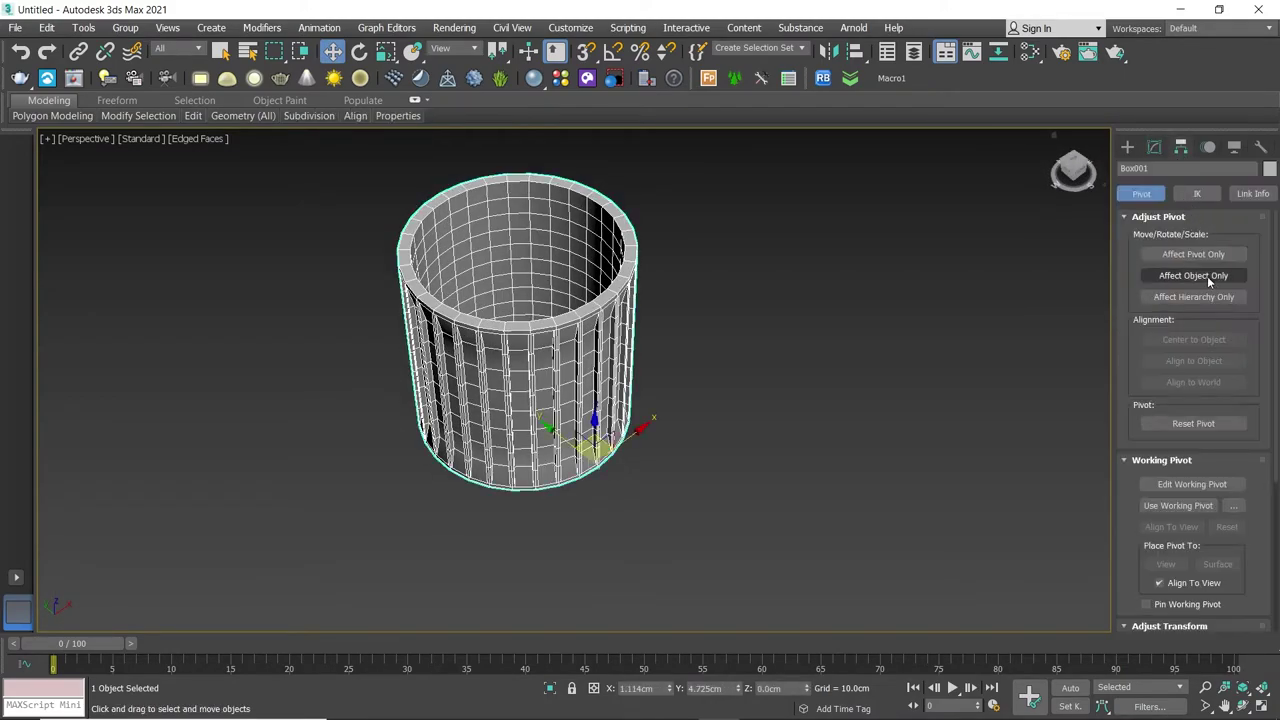
click(1204, 256)
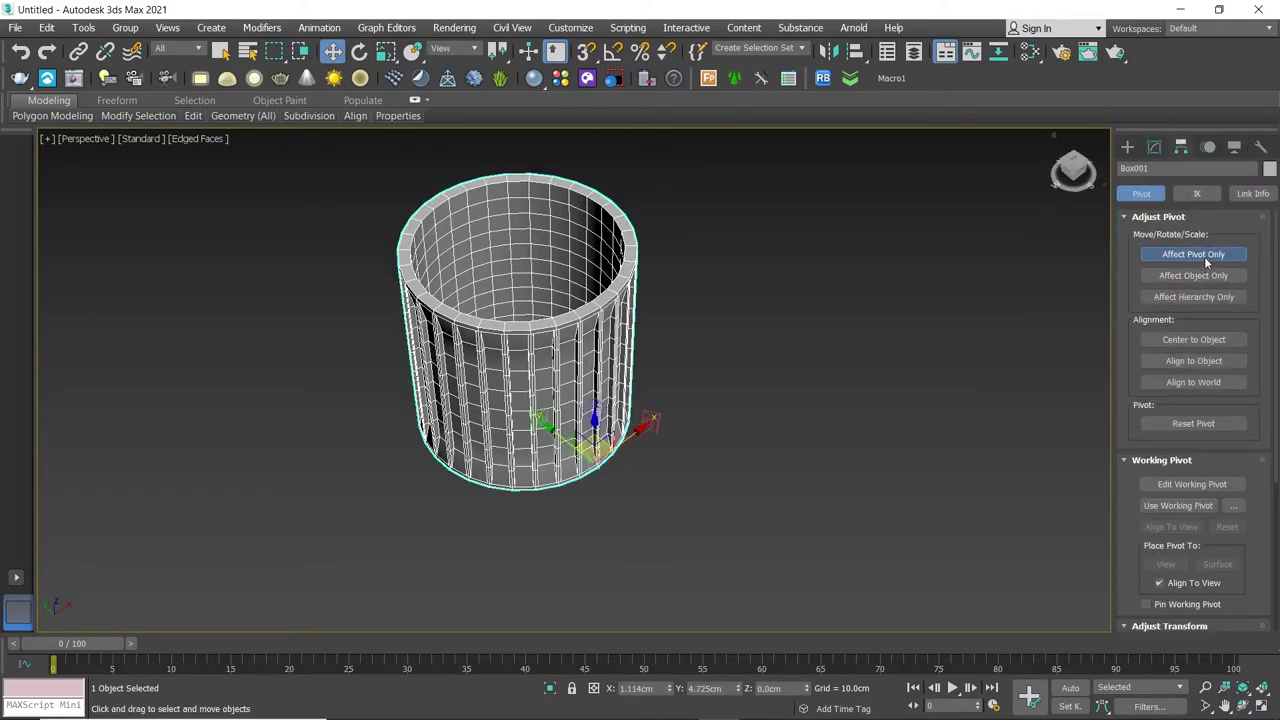
click(1195, 340)
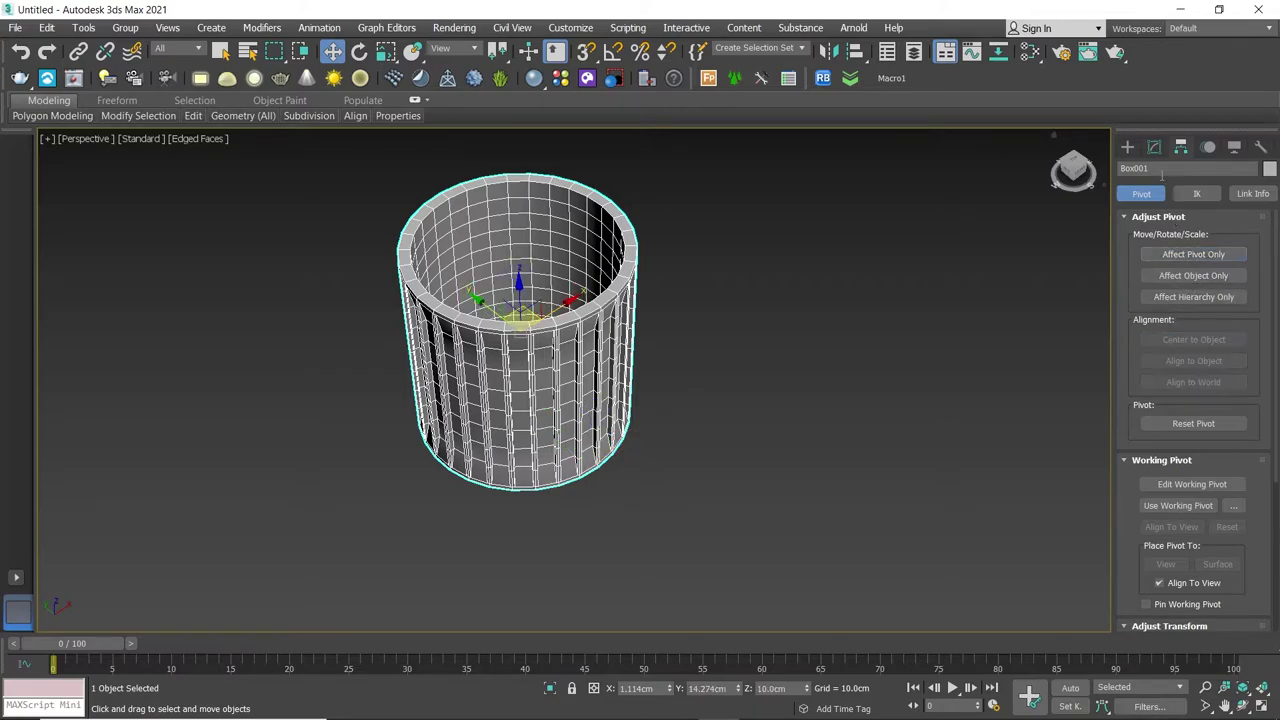
click(1154, 147)
mouse_move(746, 211)
middle_down()
mouse_move(791, 268)
mouse_move(779, 243)
middle_up()
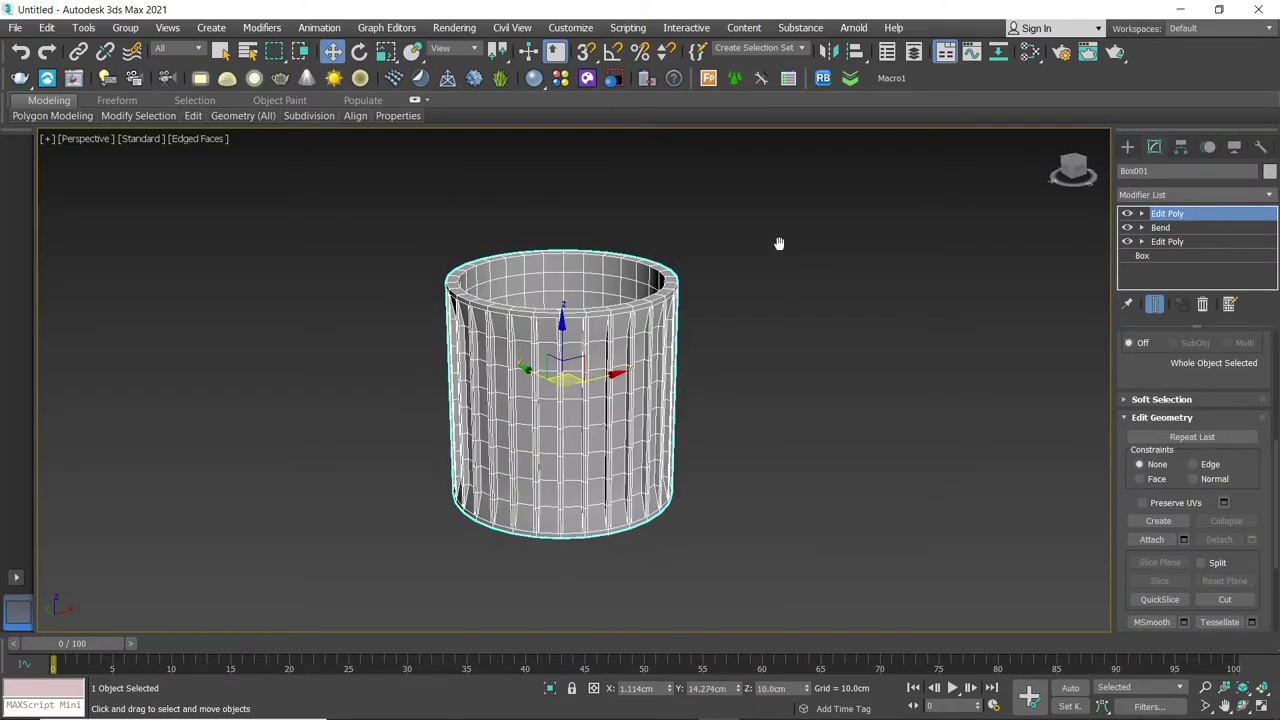
Add an FFD 4x4x4 modifier and view the lattice straight from the front
click(1265, 196)
key(f)
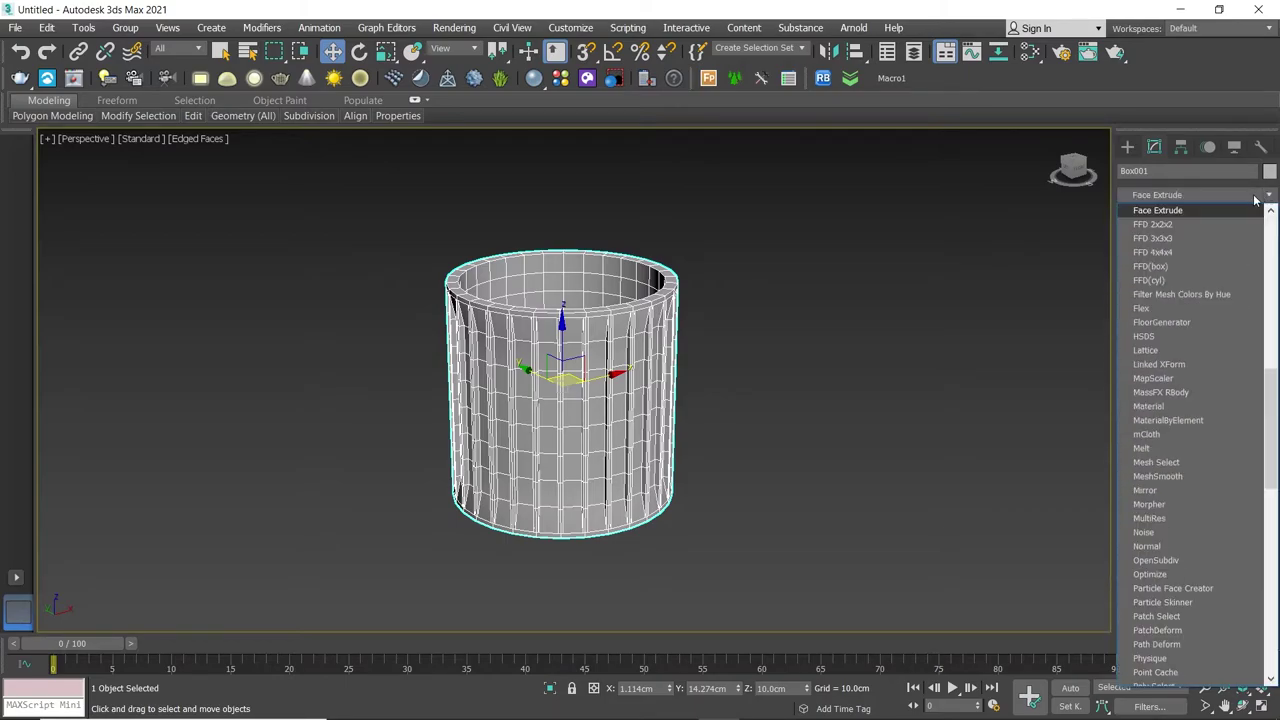
click(1162, 238)
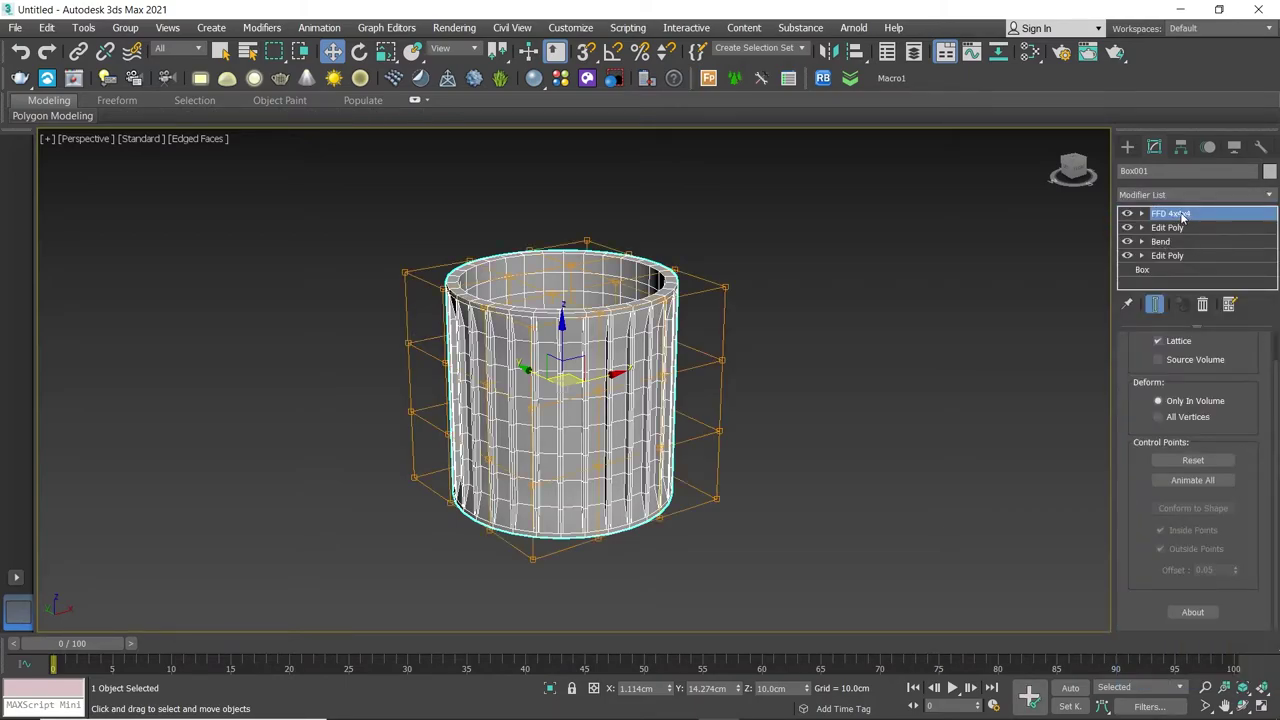
alt+middle_drag(764, 344, 573, 380)
alt+middle_drag(555, 376, 523, 379)
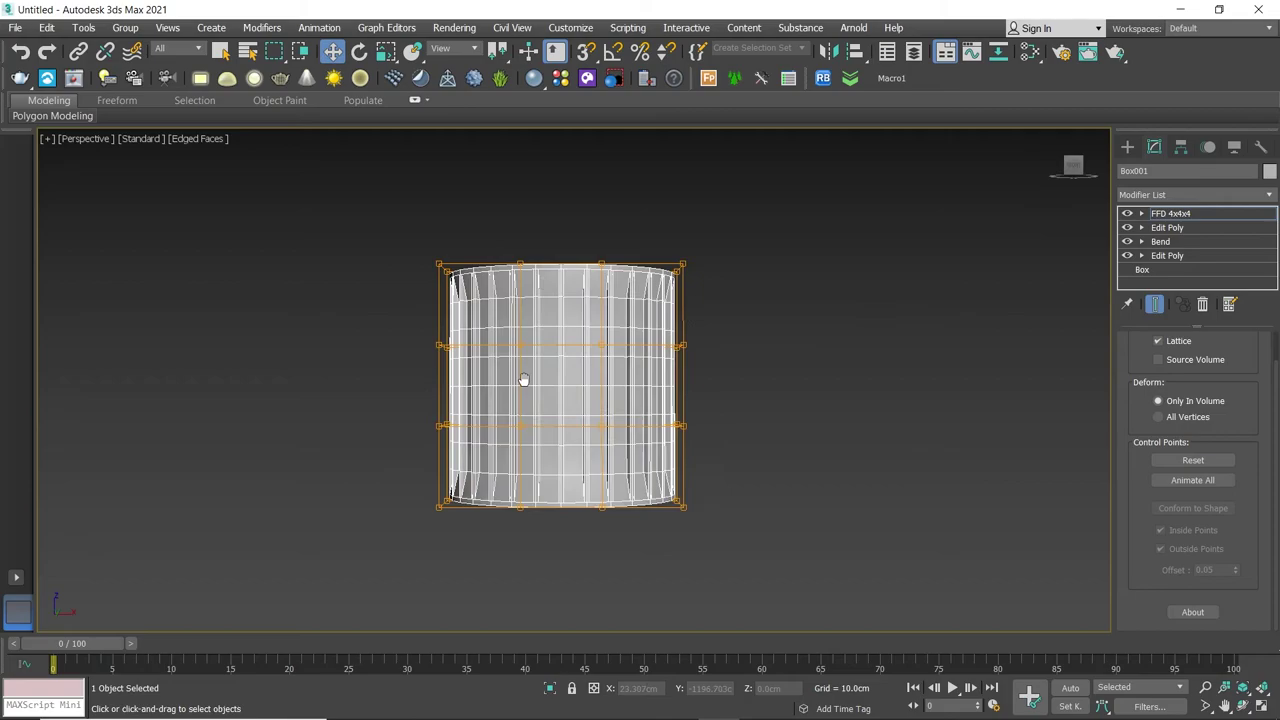
With angle snap, rotate the lattice rows about Z: middle 10°, upper 60°, top 75°
drag(653, 445, 692, 446)
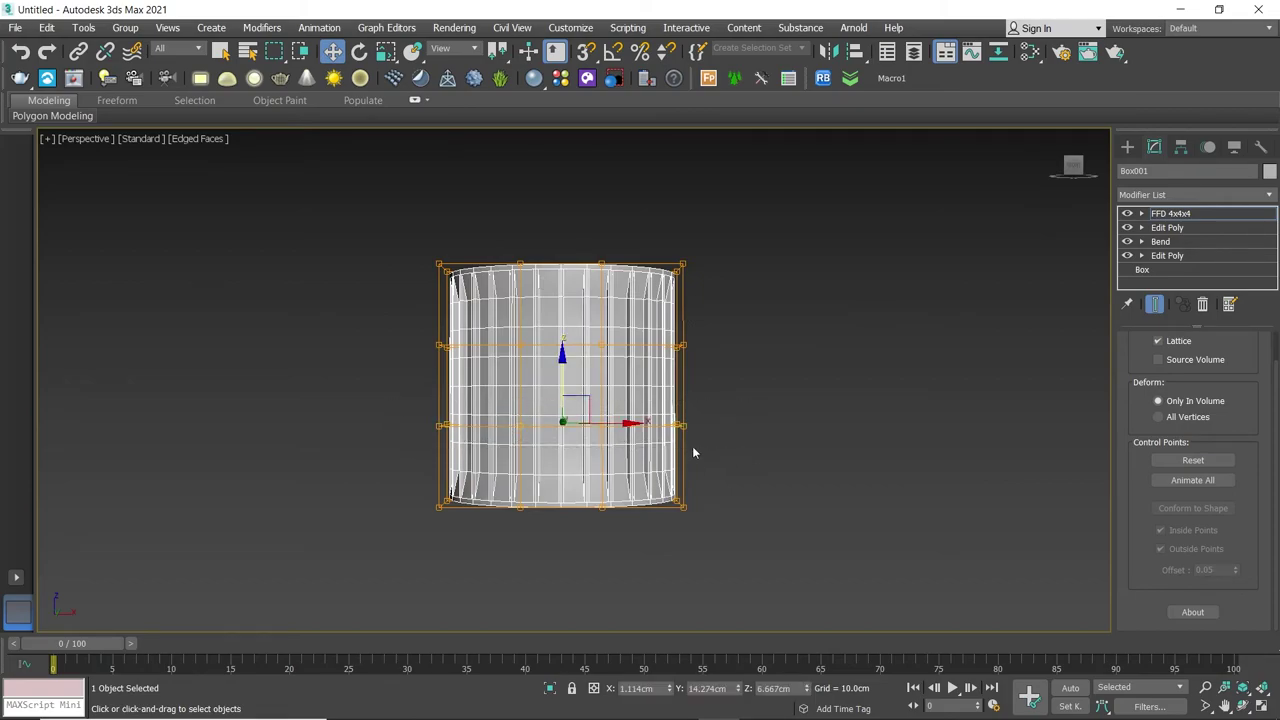
scroll(692, 446, up, 2)
key(e)
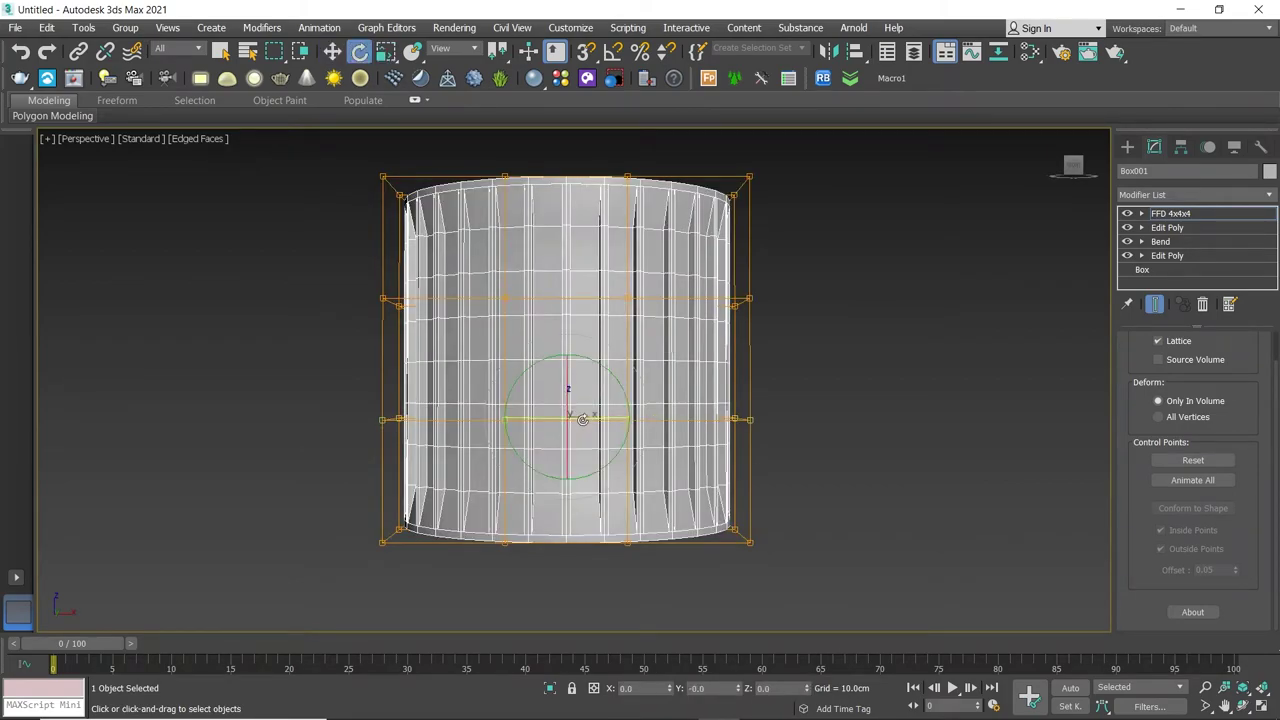
key(a)
drag(585, 418, 579, 418)
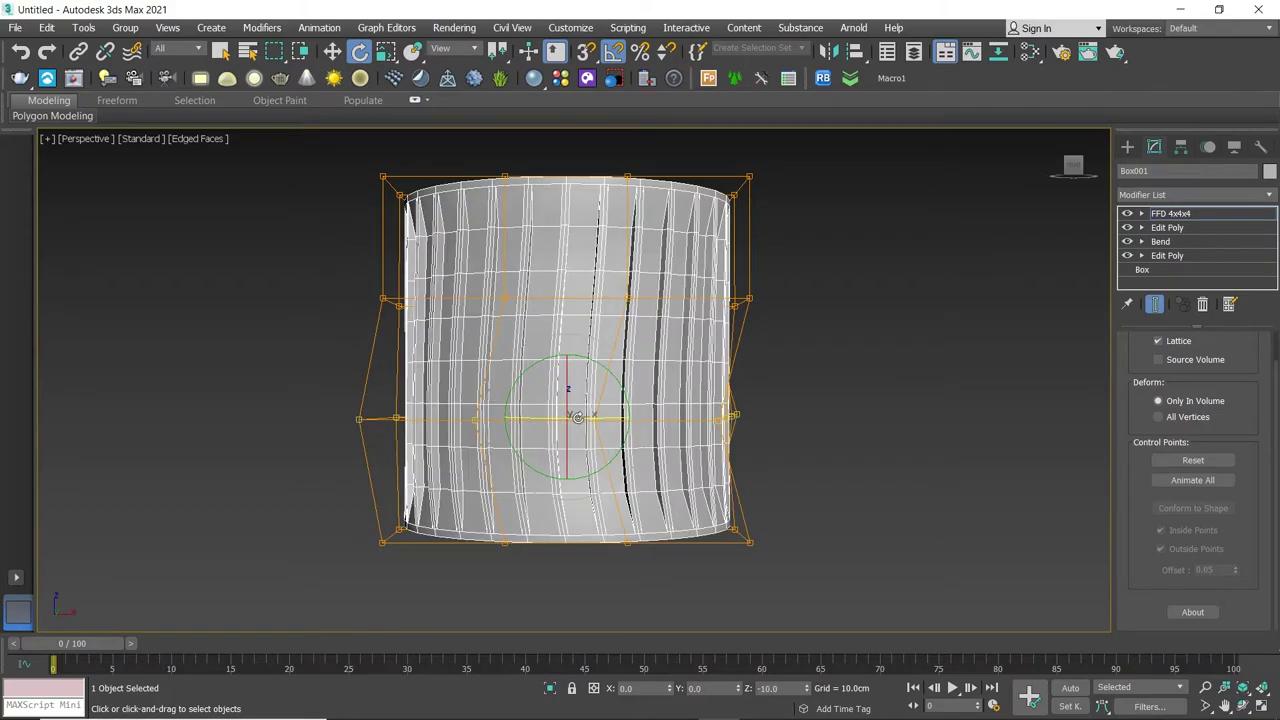
middle_drag(606, 405, 587, 433)
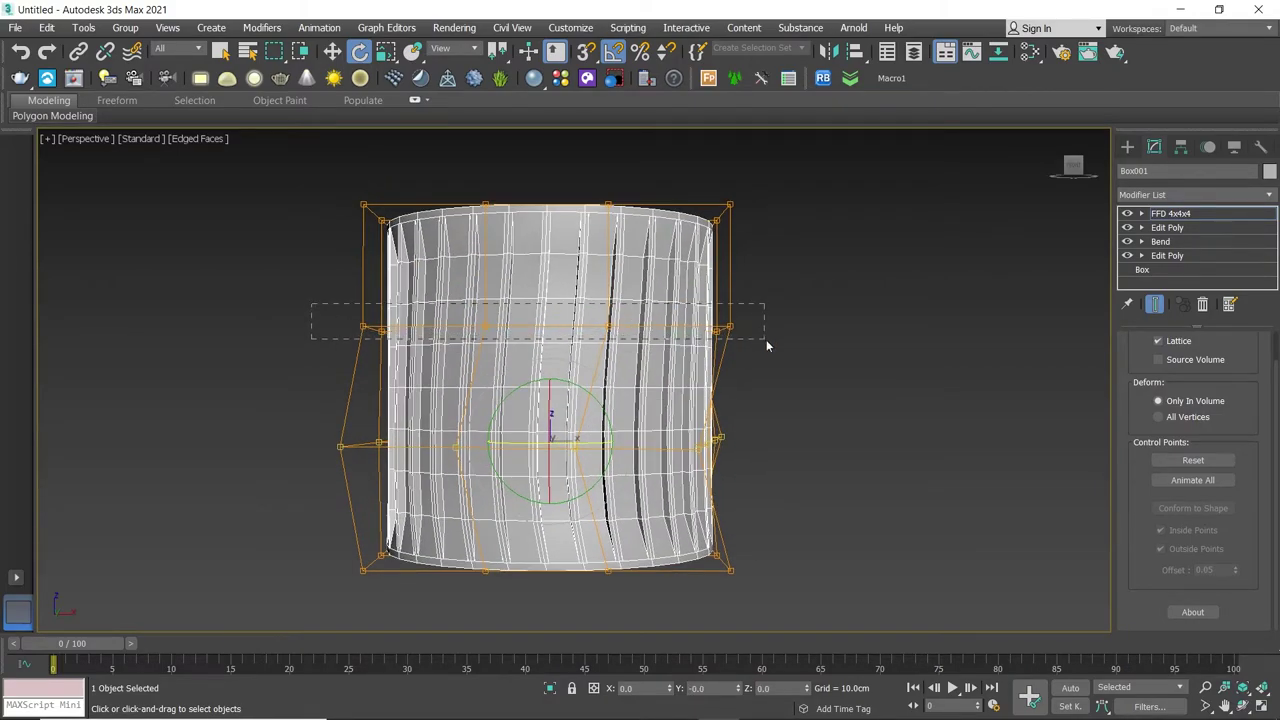
drag(767, 345, 767, 345)
middle_drag(570, 336, 570, 376)
drag(570, 373, 531, 373)
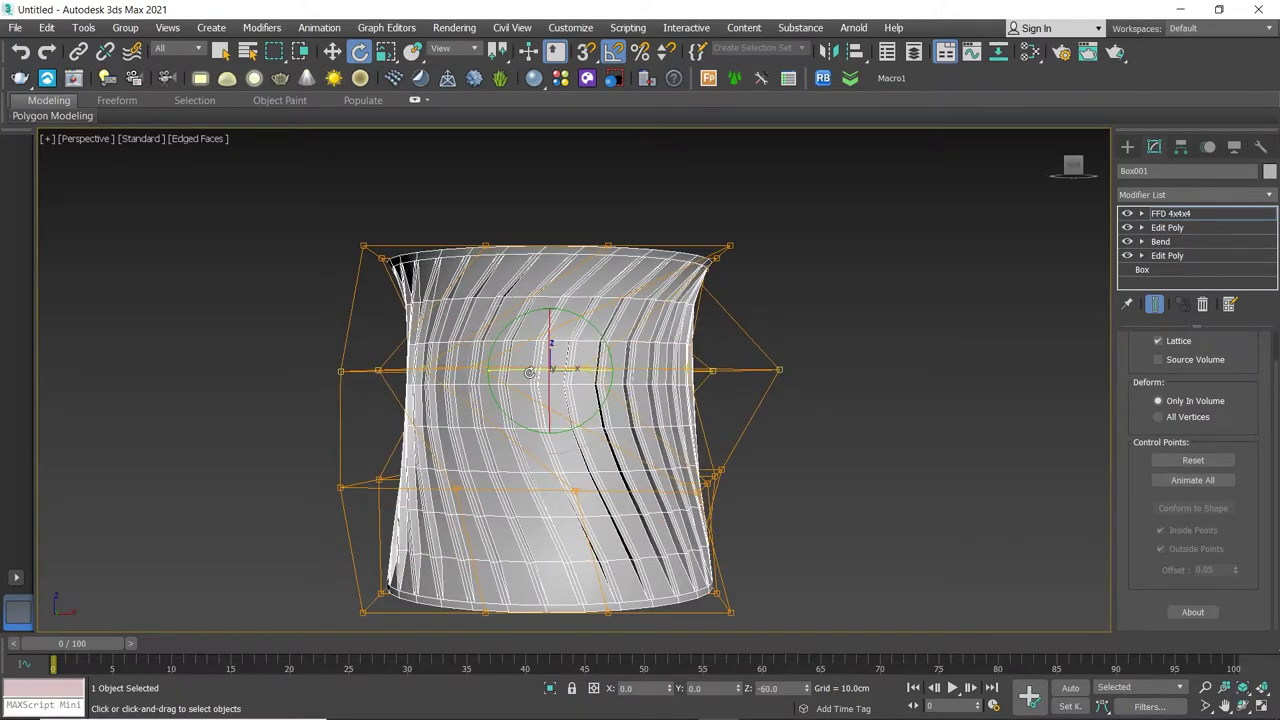
middle_drag(546, 318, 540, 371)
drag(576, 305, 762, 344)
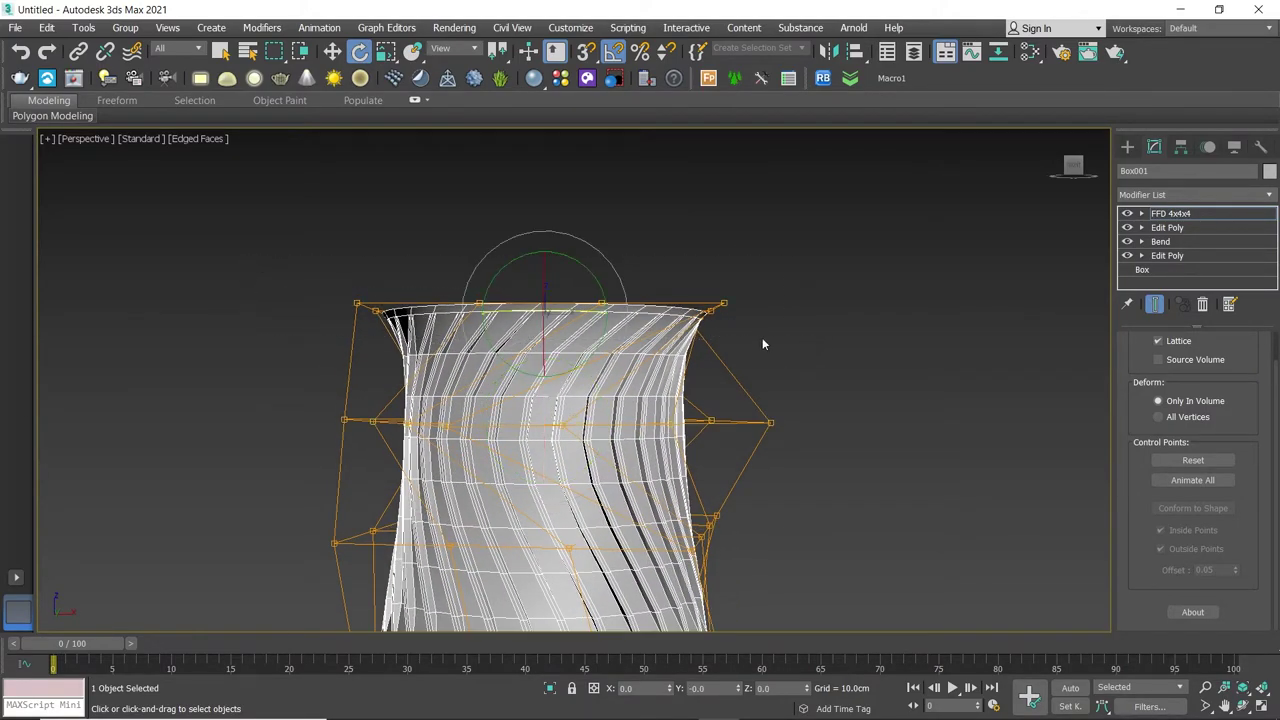
drag(566, 310, 519, 311)
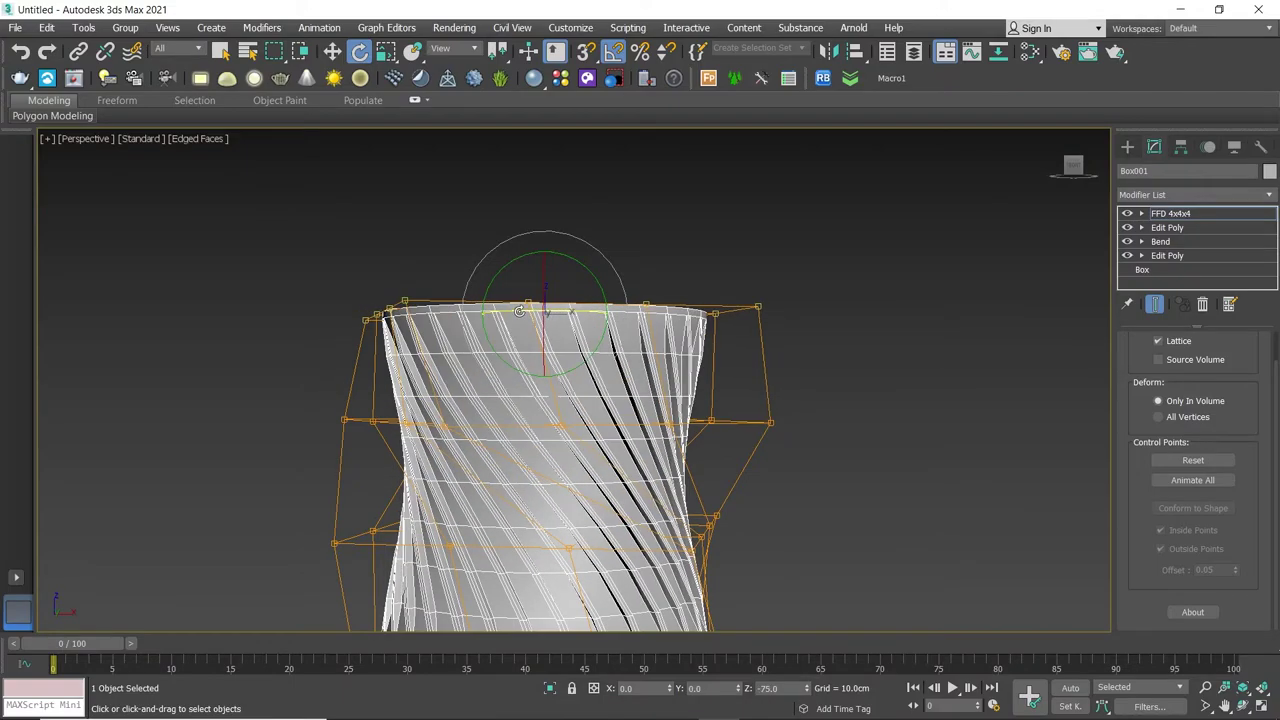
scroll(519, 311, down, 3)
alt+middle_drag(540, 340, 580, 386)
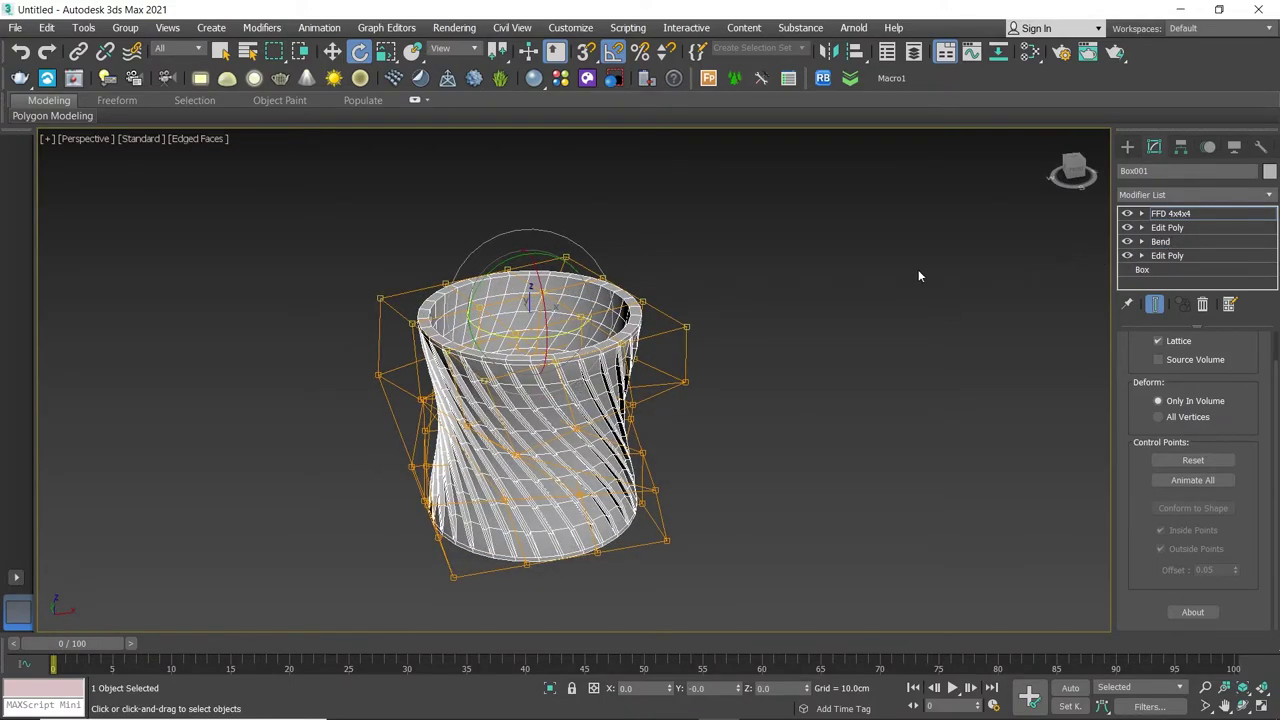
Apply a TurboSmooth modifier at 1 iteration to the twisted vase
click(1268, 195)
text(th)
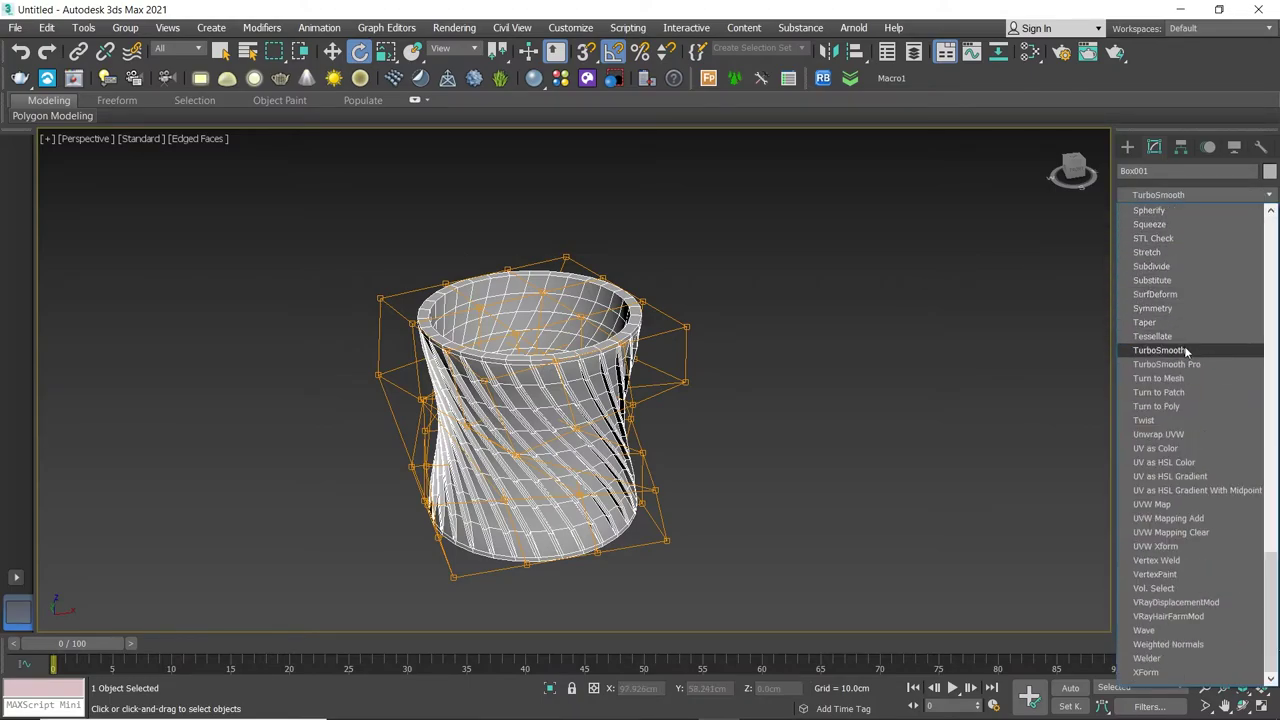
click(1165, 350)
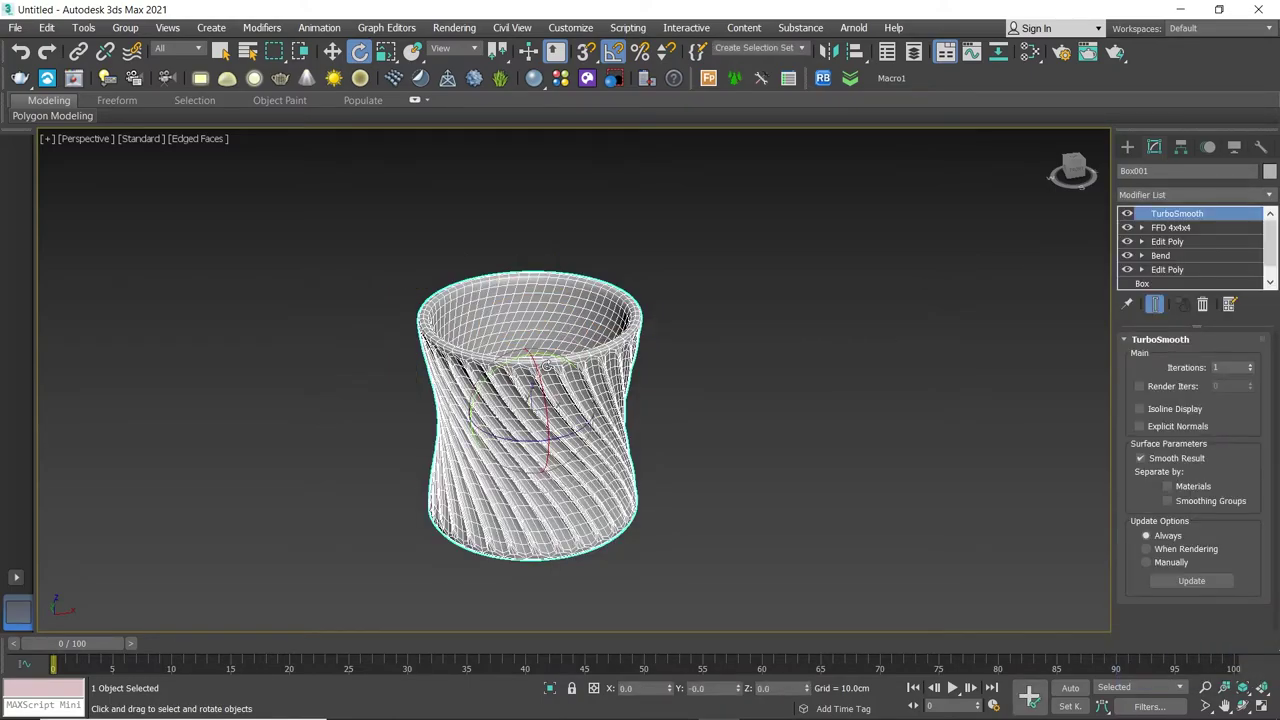
scroll(545, 365, up, 2)
mouse_move(545, 365)
alt+middle_down()
mouse_move(487, 380)
mouse_move(549, 376)
alt+middle_up()
key(F4)
key(F4)
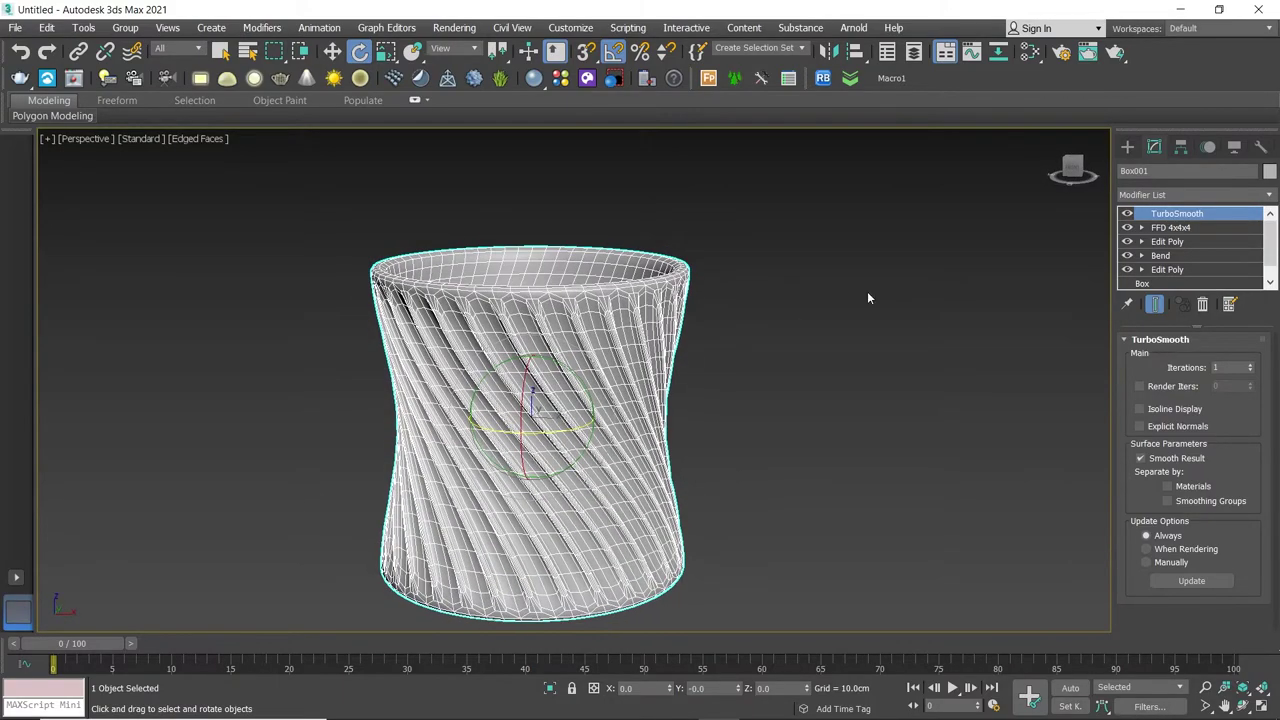
Add an FFD(box) modifier above TurboSmooth with a 5x5x5 control-point lattice
click(1268, 198)
key(f)
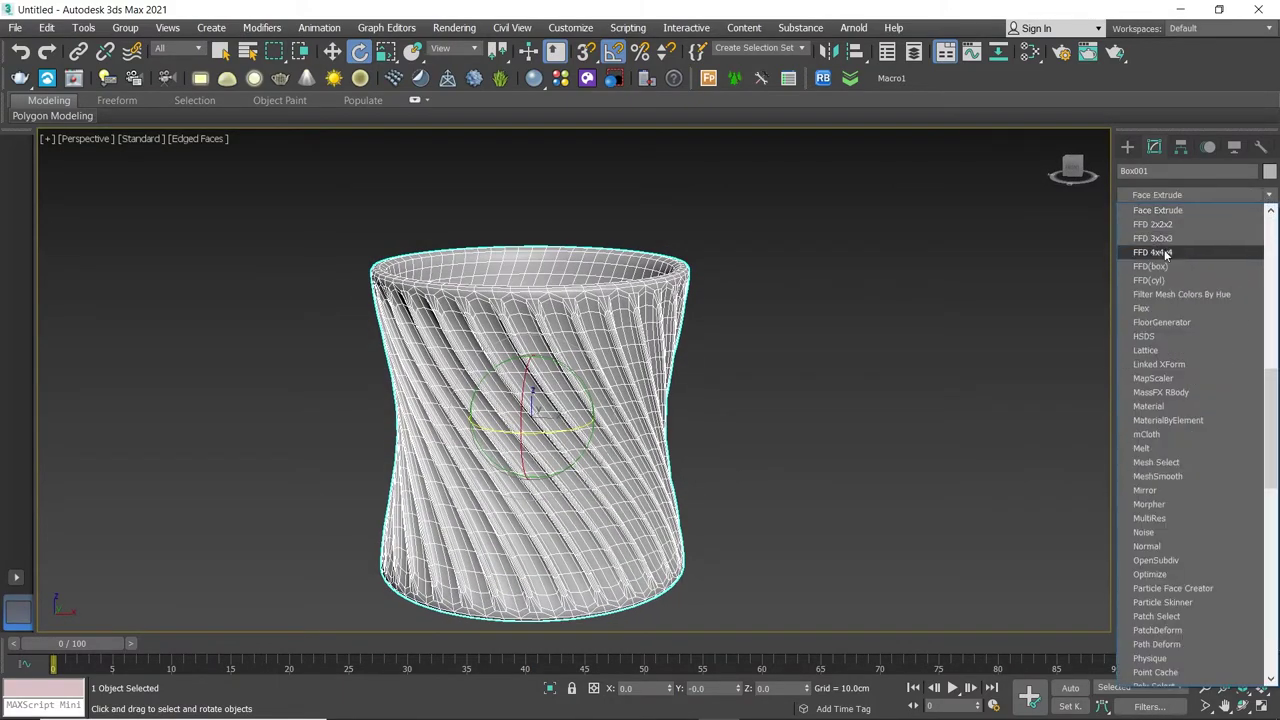
click(1160, 266)
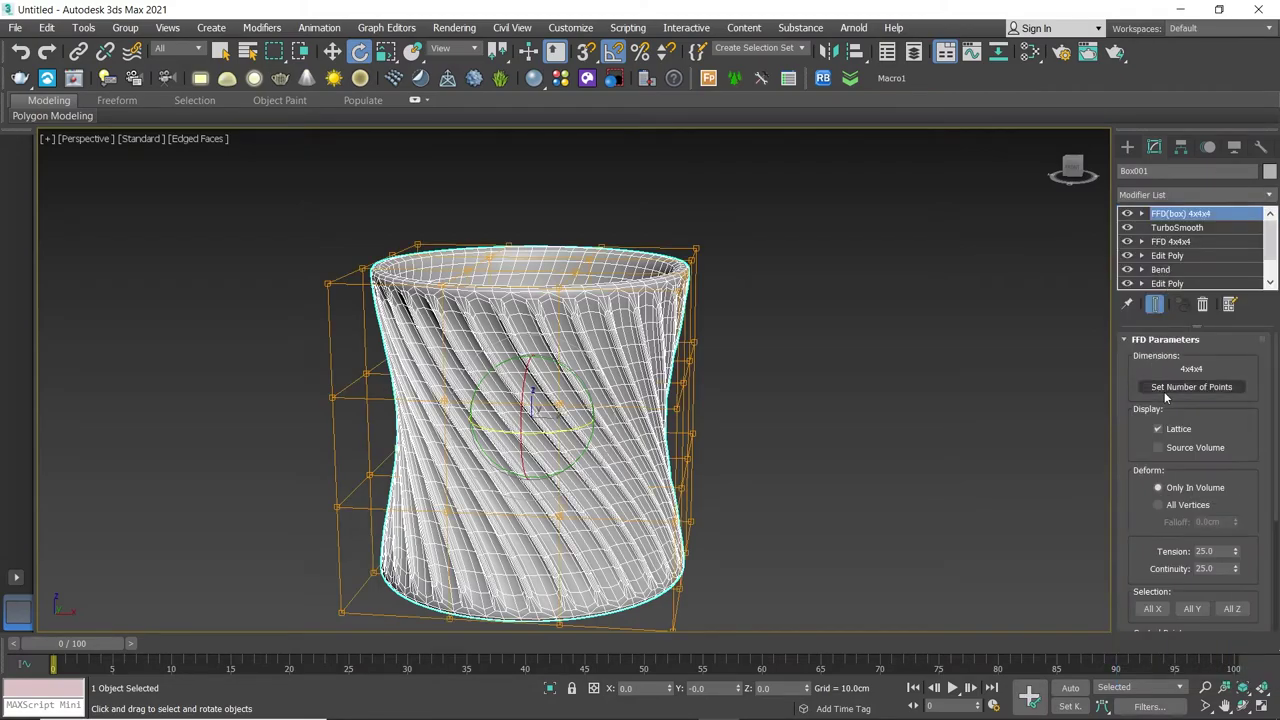
click(1166, 390)
text(5)
key(Tab)
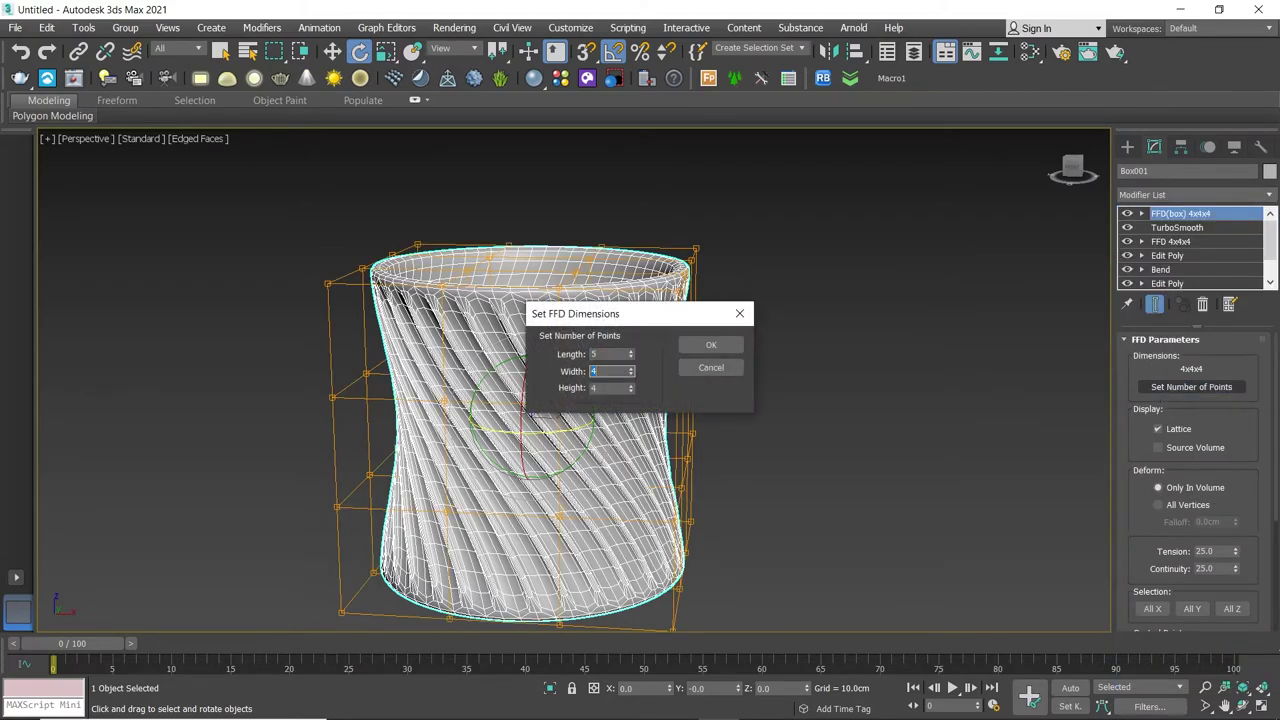
text(5)
key(Tab)
click(688, 346)
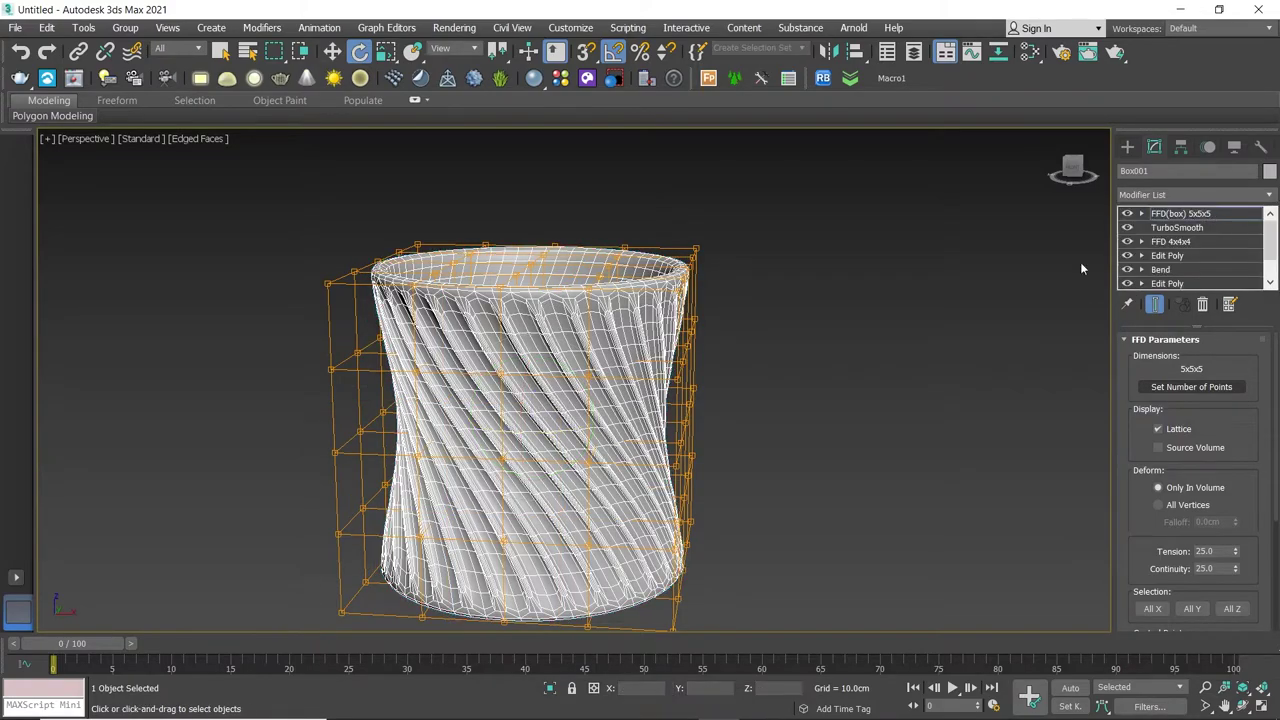
Scale the middle and upper lattice rows outward so the vase body bulges
alt+middle_drag(680, 357, 675, 341)
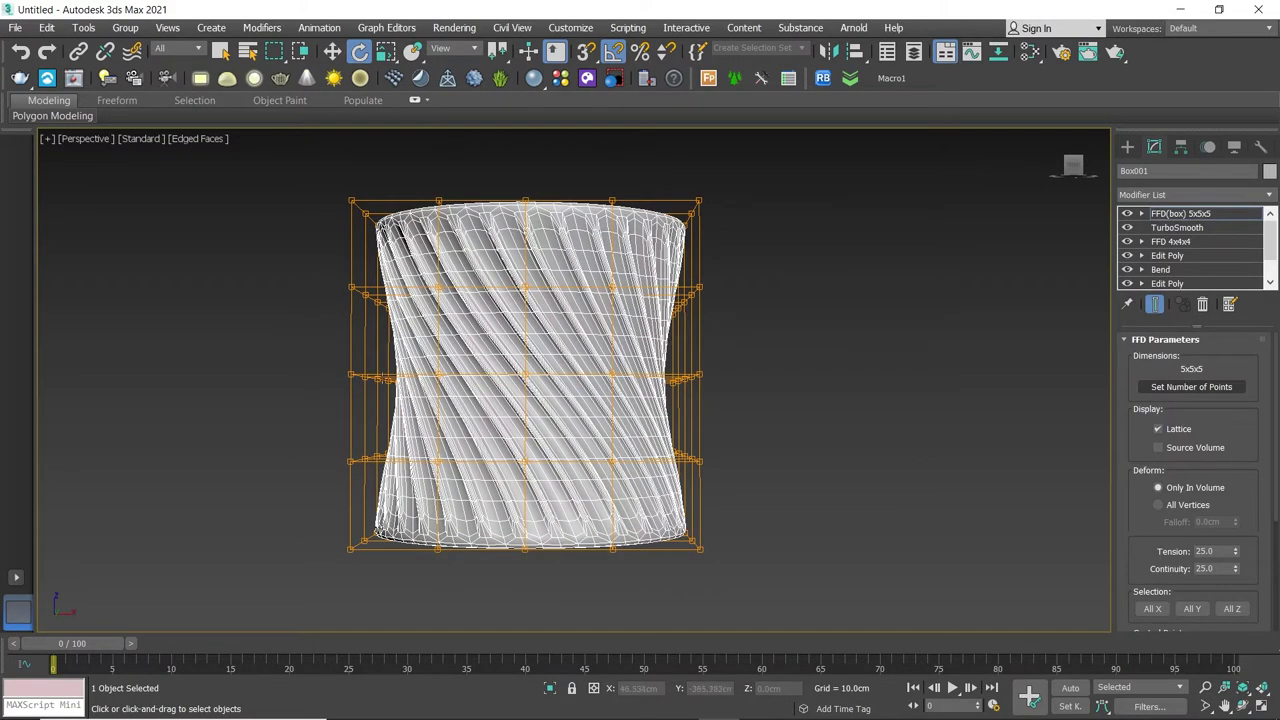
drag(318, 361, 763, 392)
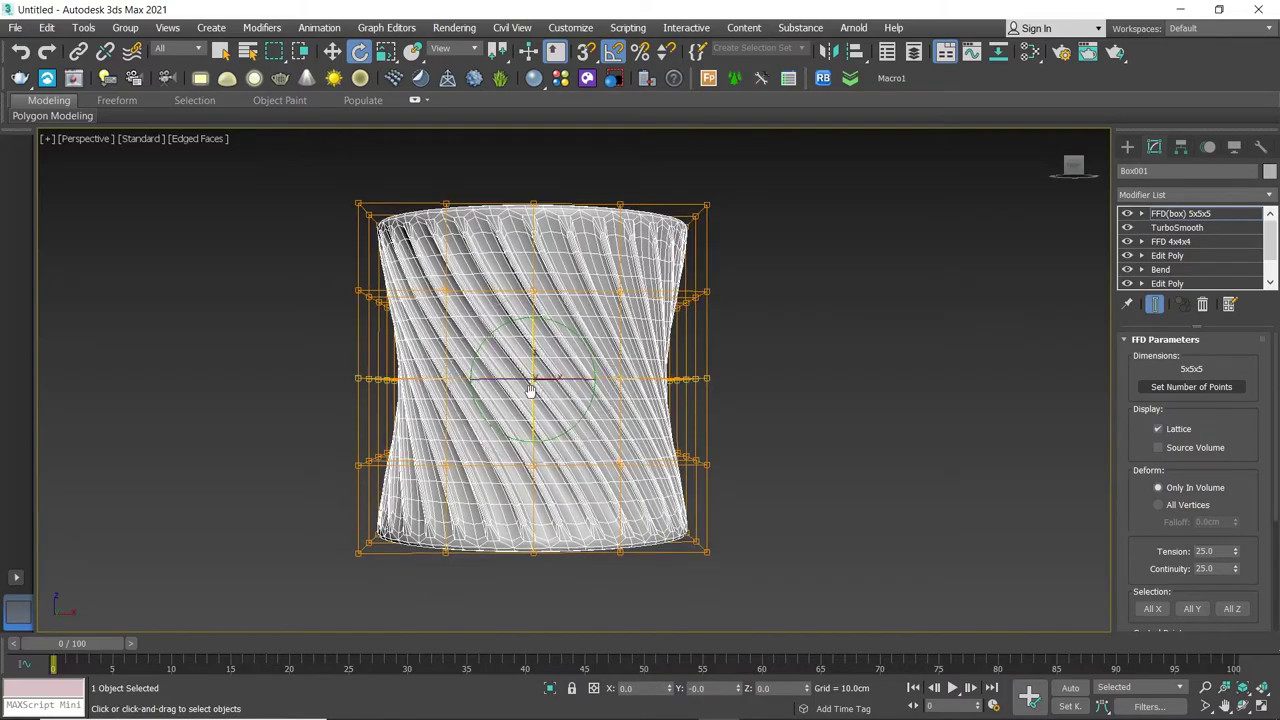
alt+middle_drag(531, 391, 532, 380)
key(r)
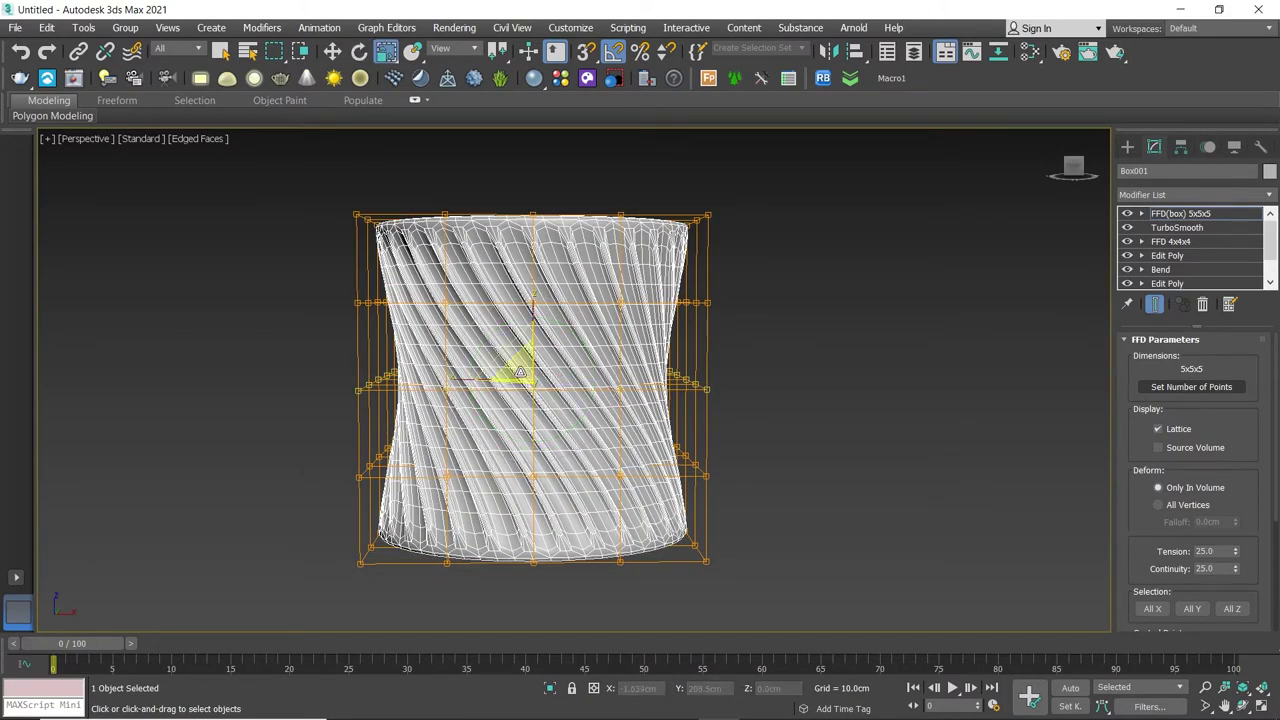
drag(520, 372, 517, 345)
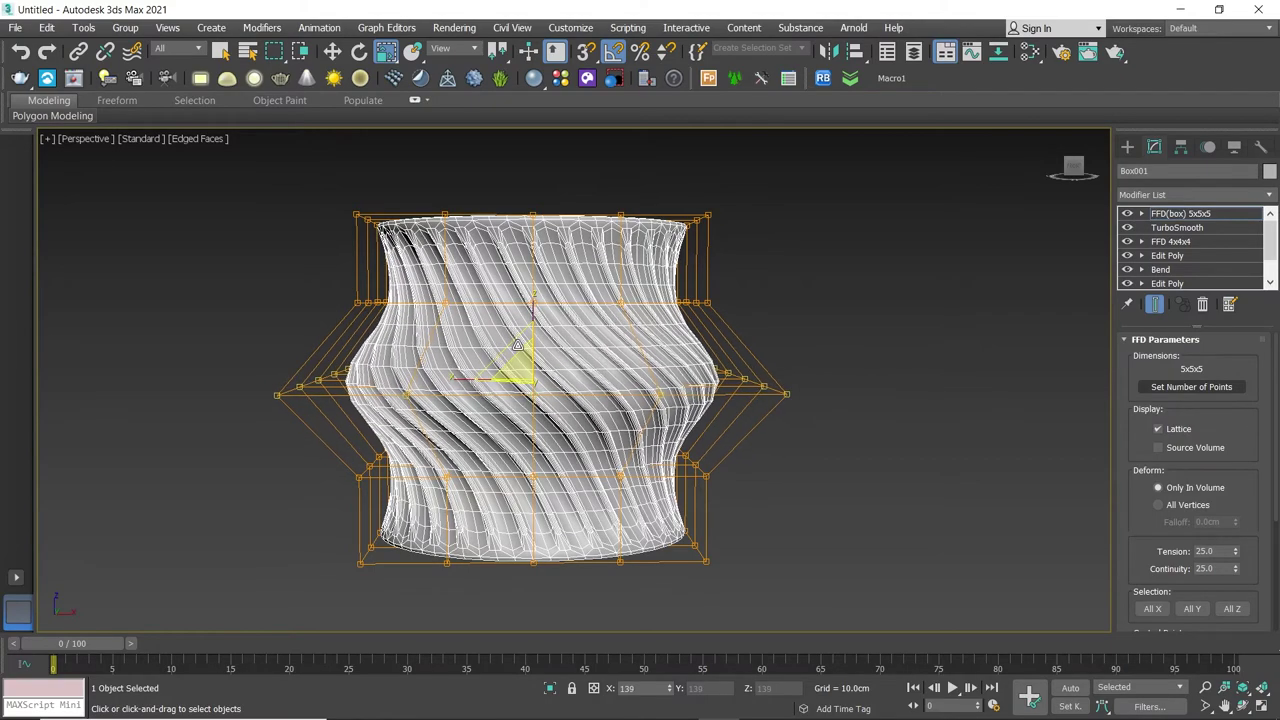
alt+middle_drag(517, 345, 407, 351)
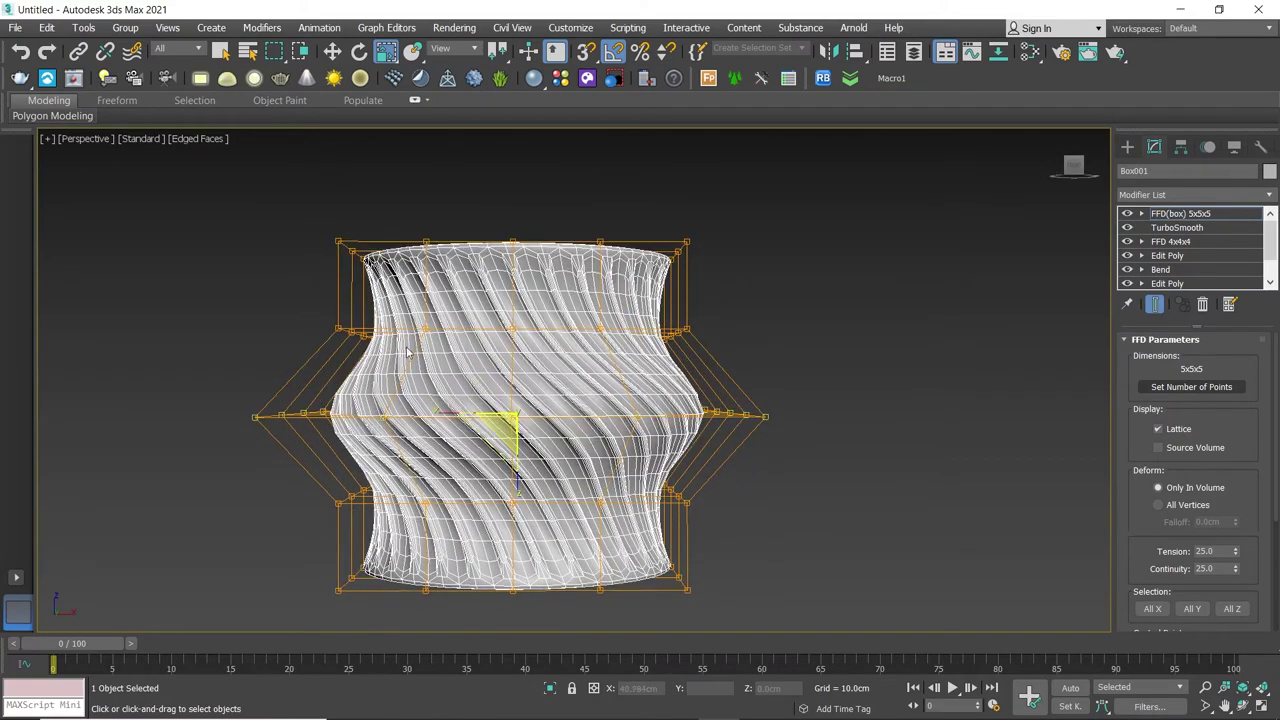
drag(288, 320, 746, 348)
alt+middle_drag(746, 348, 547, 360)
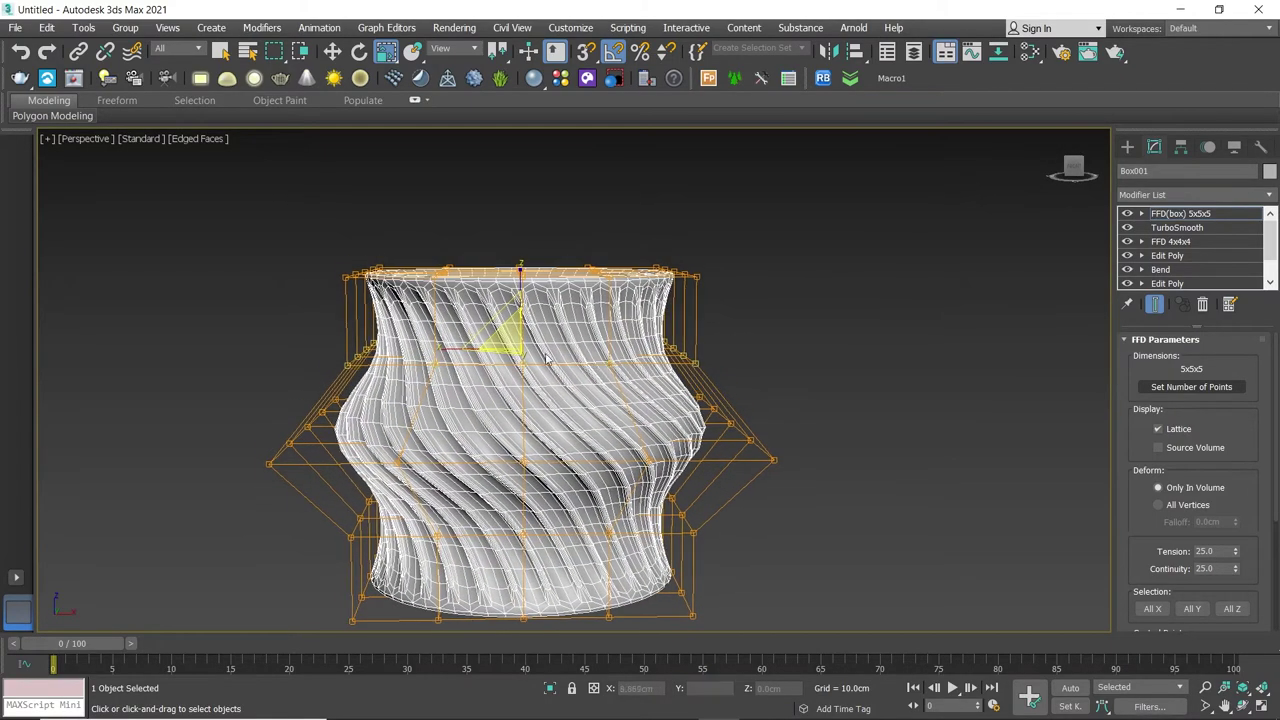
drag(508, 338, 506, 320)
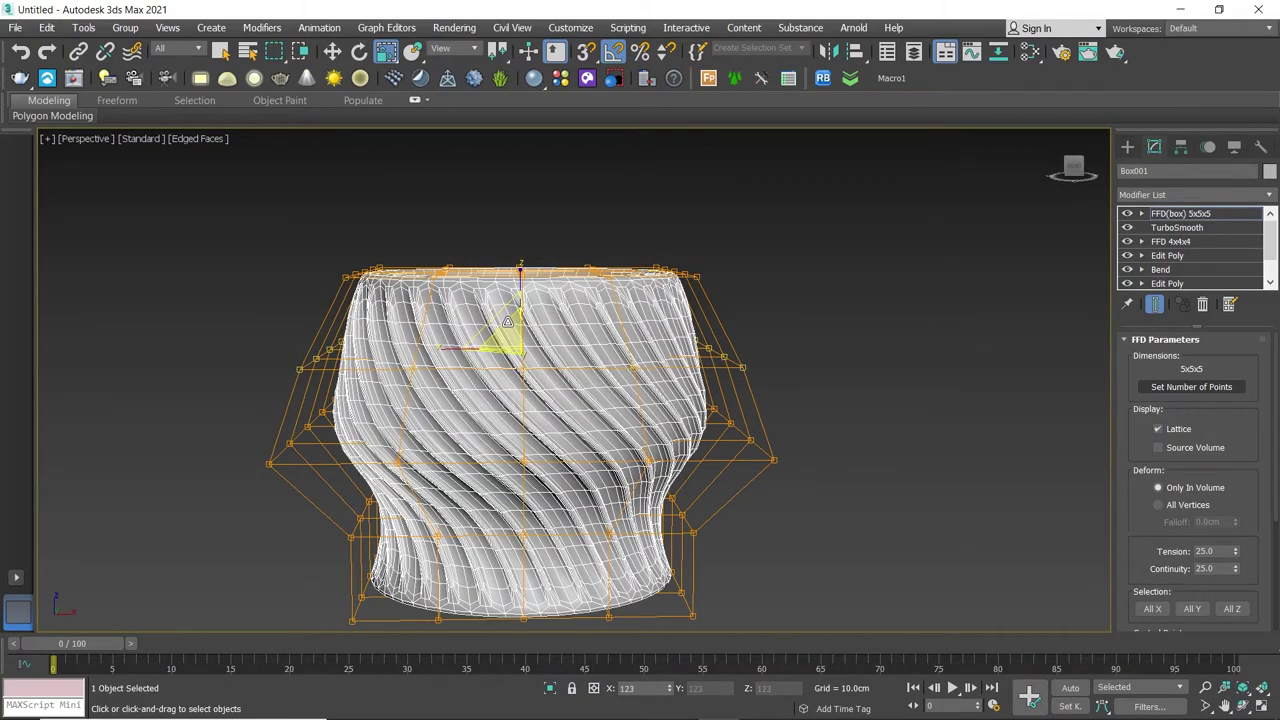
Narrow the top lattice row, widen the lower row and pinch the bottom row inward
alt+middle_drag(506, 320, 302, 282)
drag(734, 350, 735, 351)
alt+middle_drag(735, 351, 530, 312)
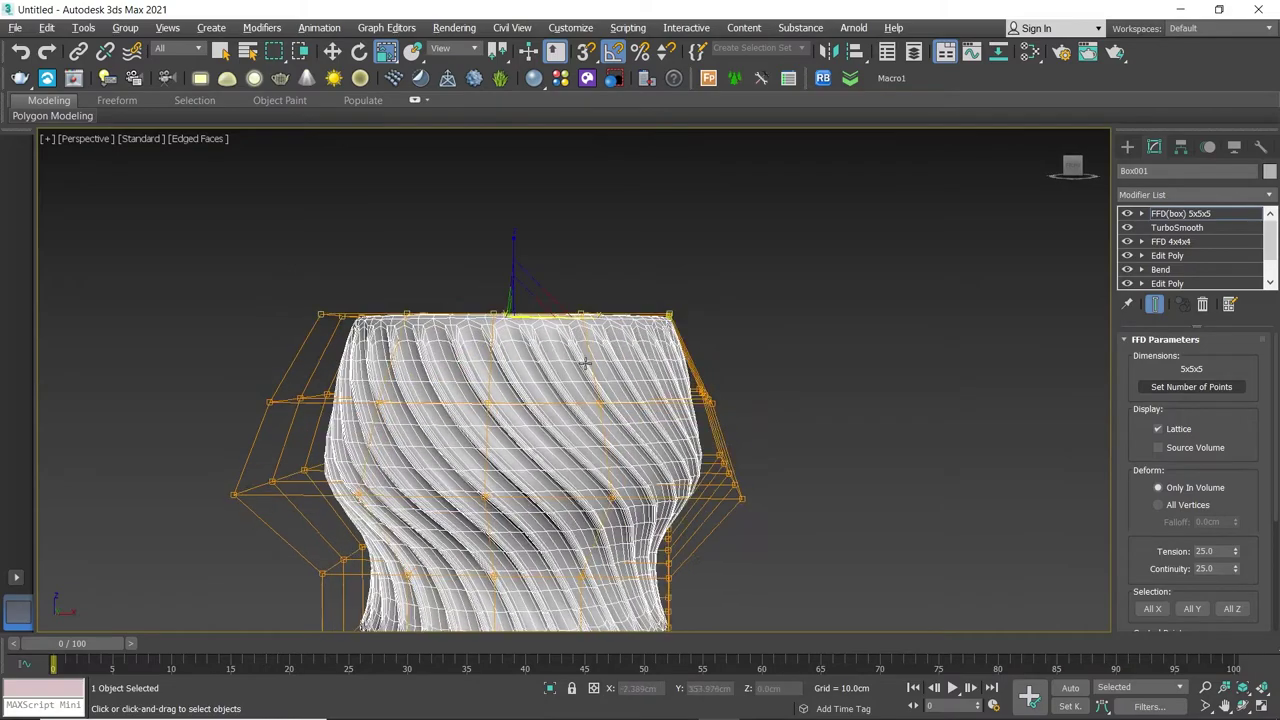
drag(530, 312, 540, 330)
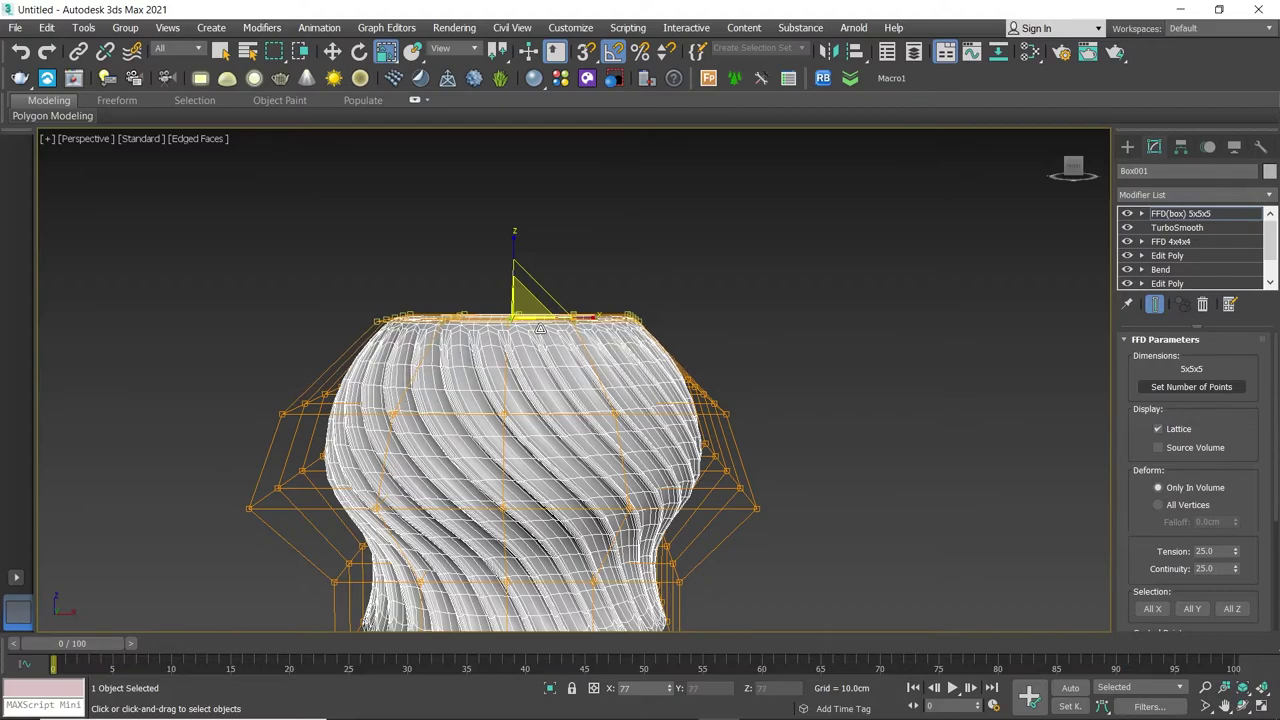
alt+middle_drag(551, 380, 514, 402)
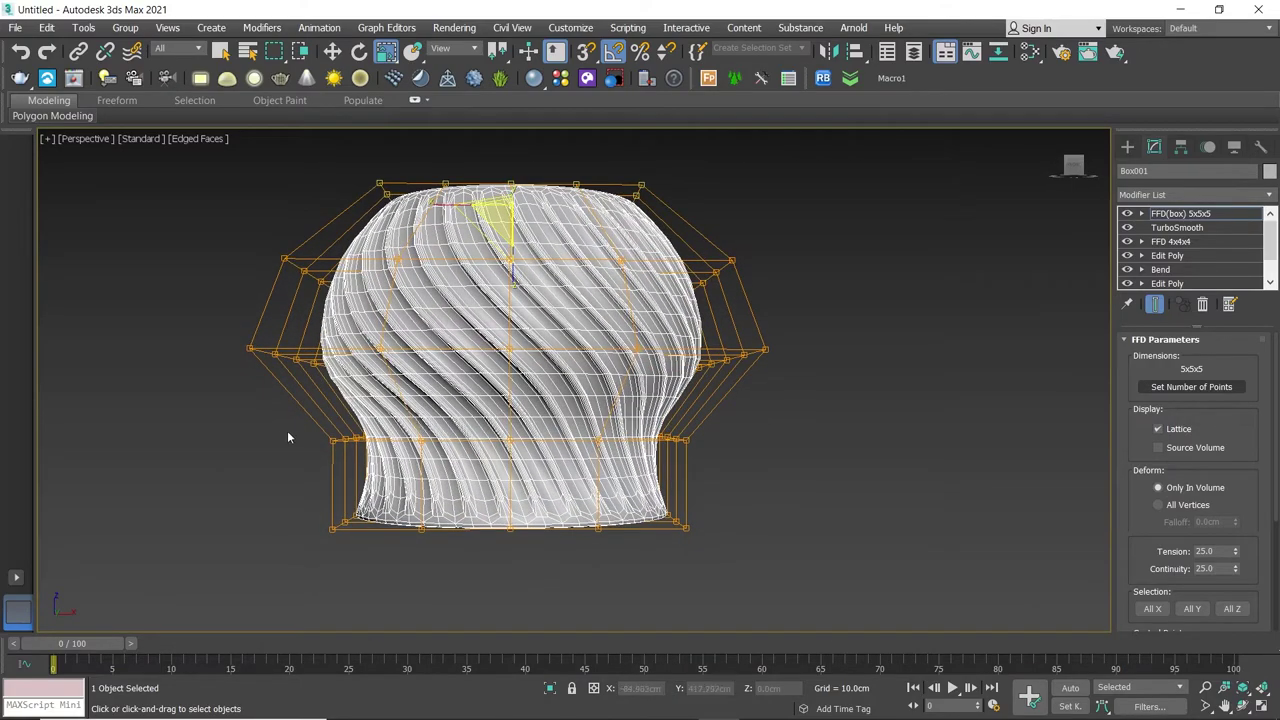
drag(738, 467, 738, 462)
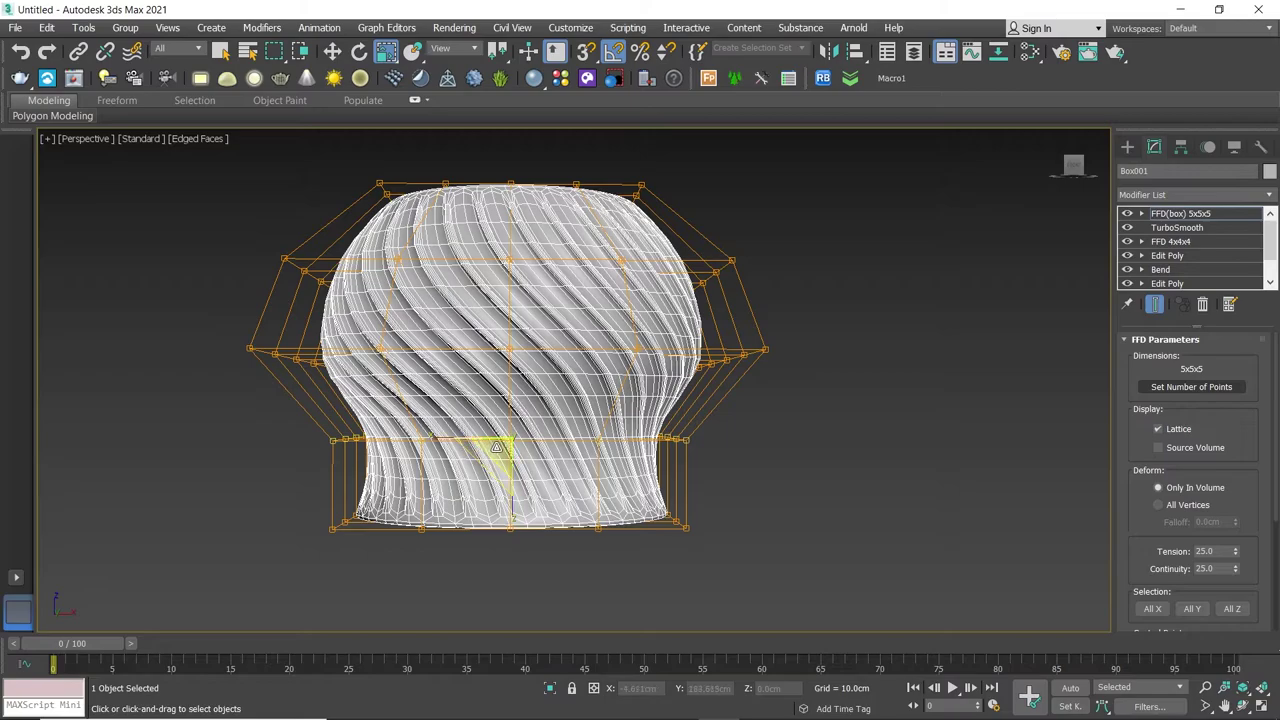
drag(500, 448, 501, 434)
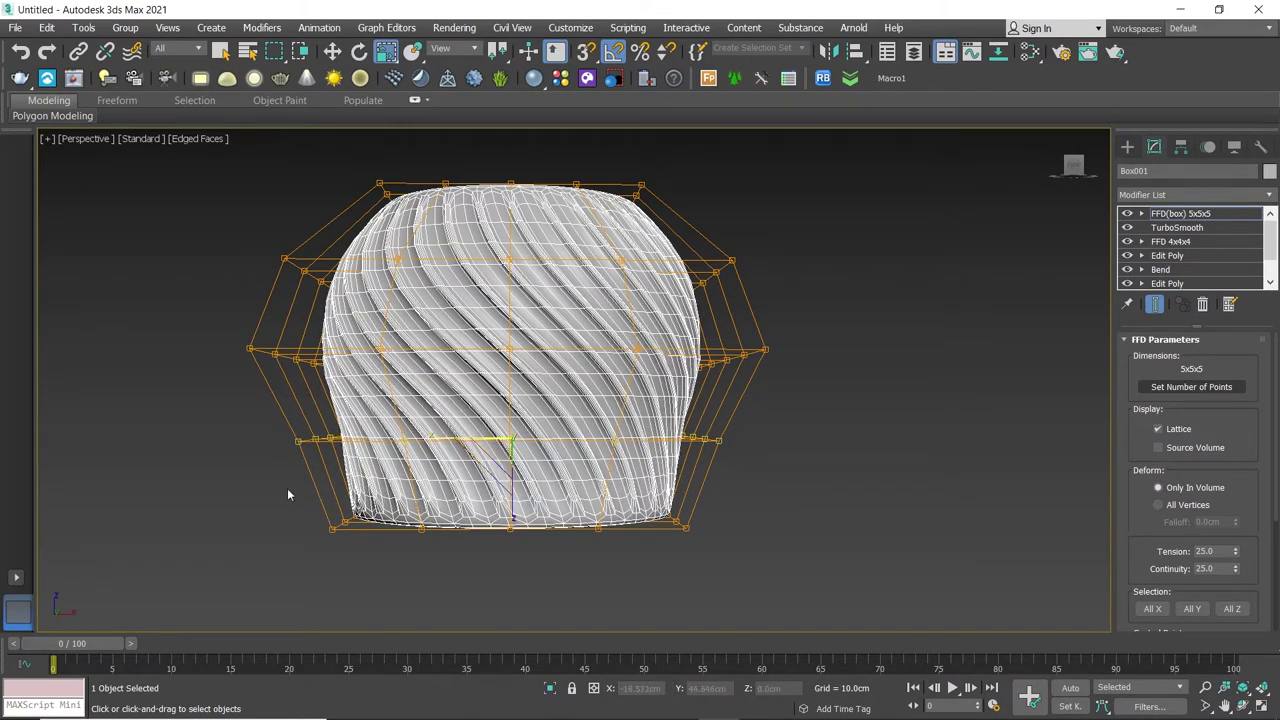
drag(776, 587, 768, 580)
drag(505, 545, 523, 601)
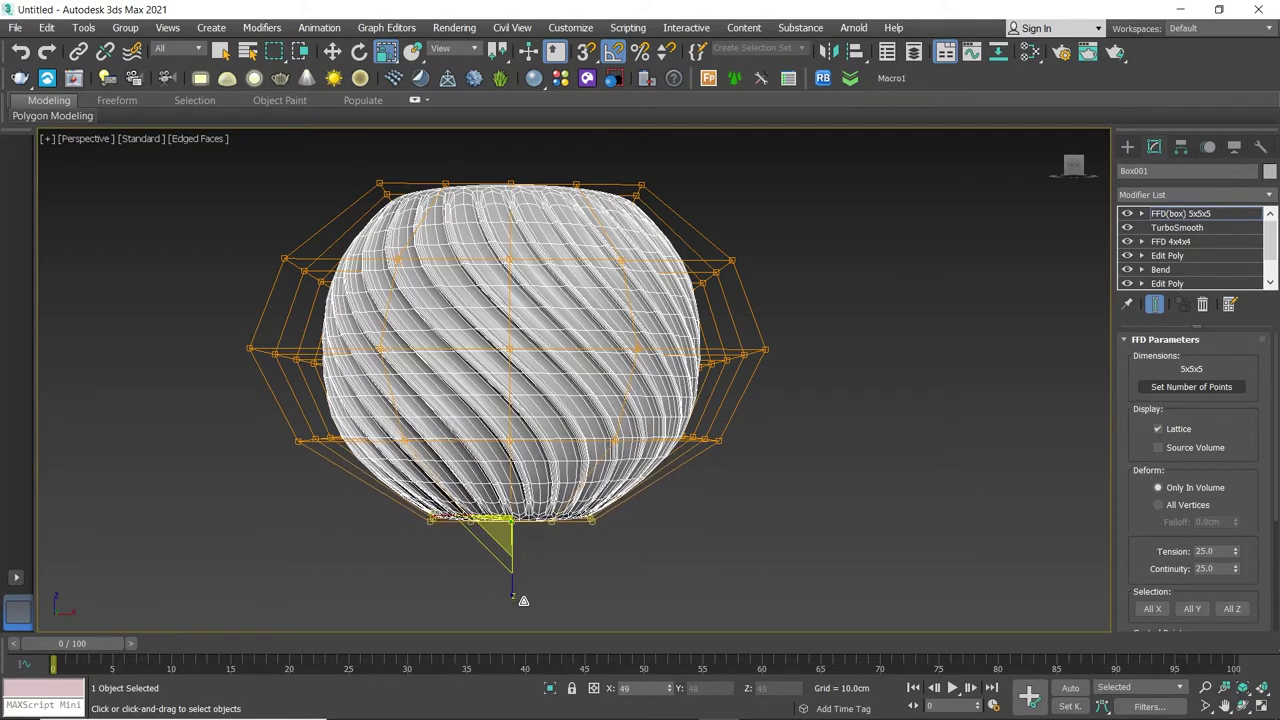
Widen the middle, upper and lower lattice rows a little more to round the globe
middle_drag(628, 382, 620, 440)
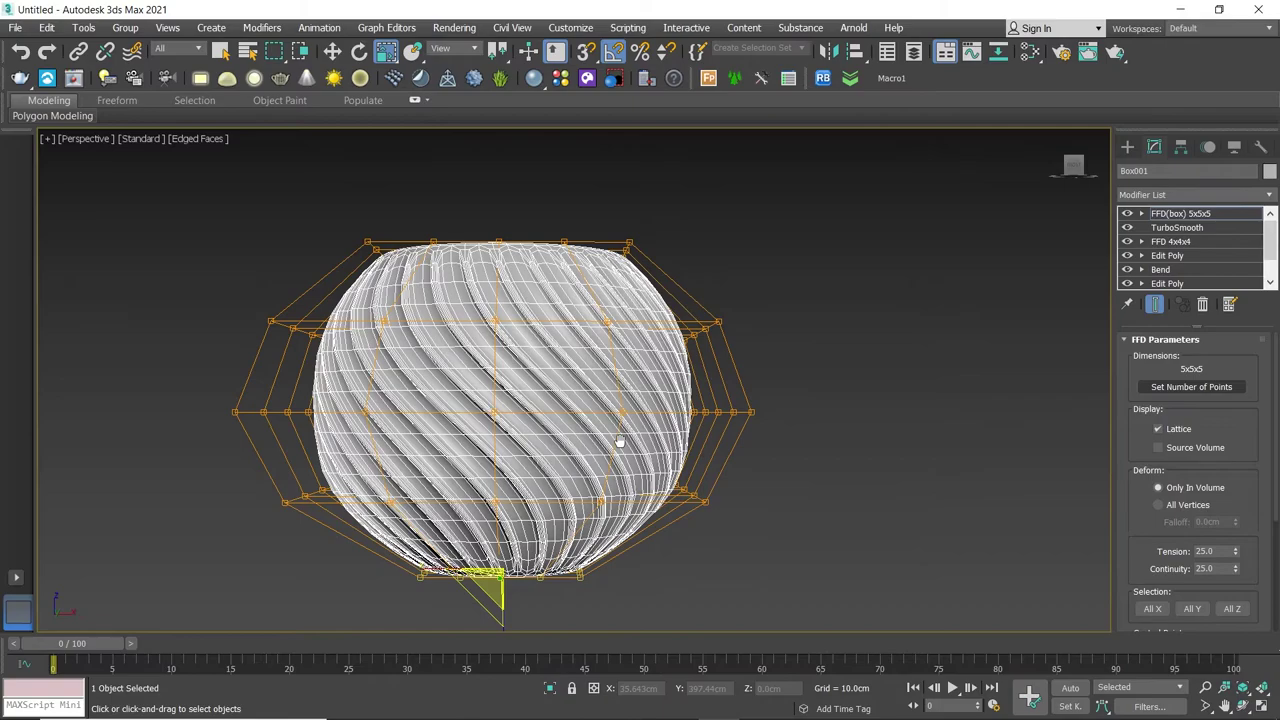
drag(390, 422, 743, 430)
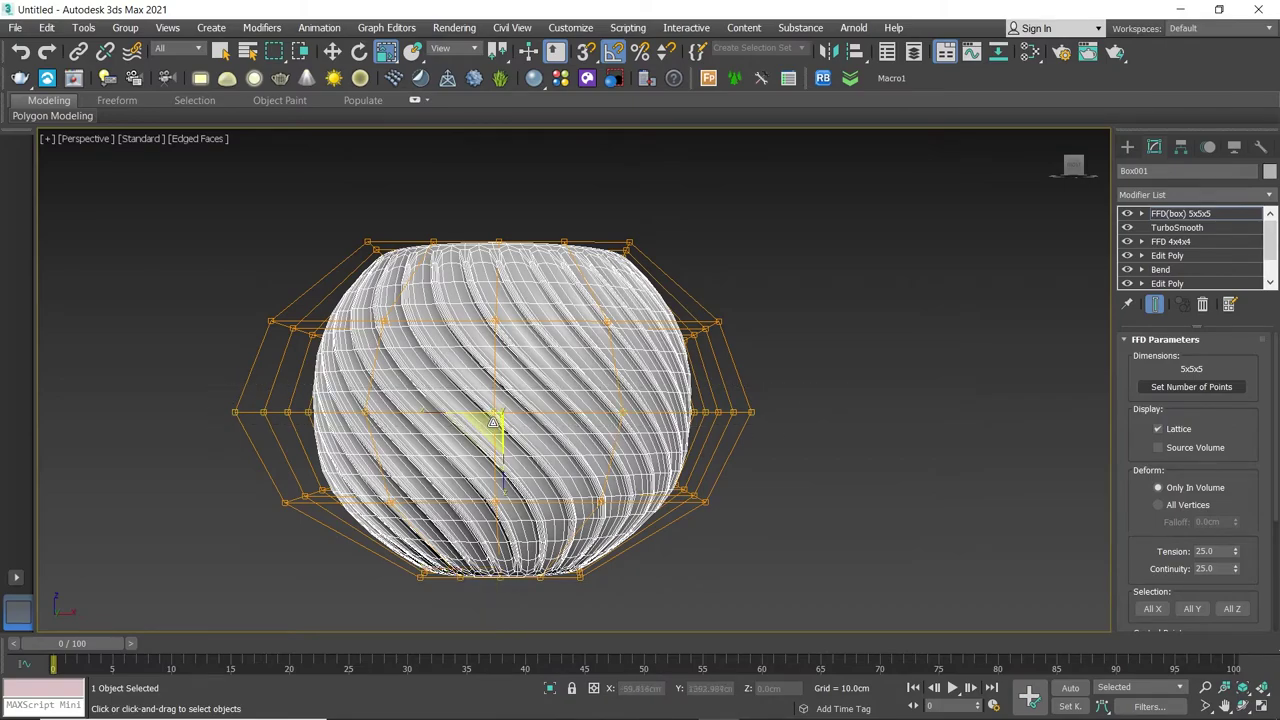
drag(493, 423, 491, 421)
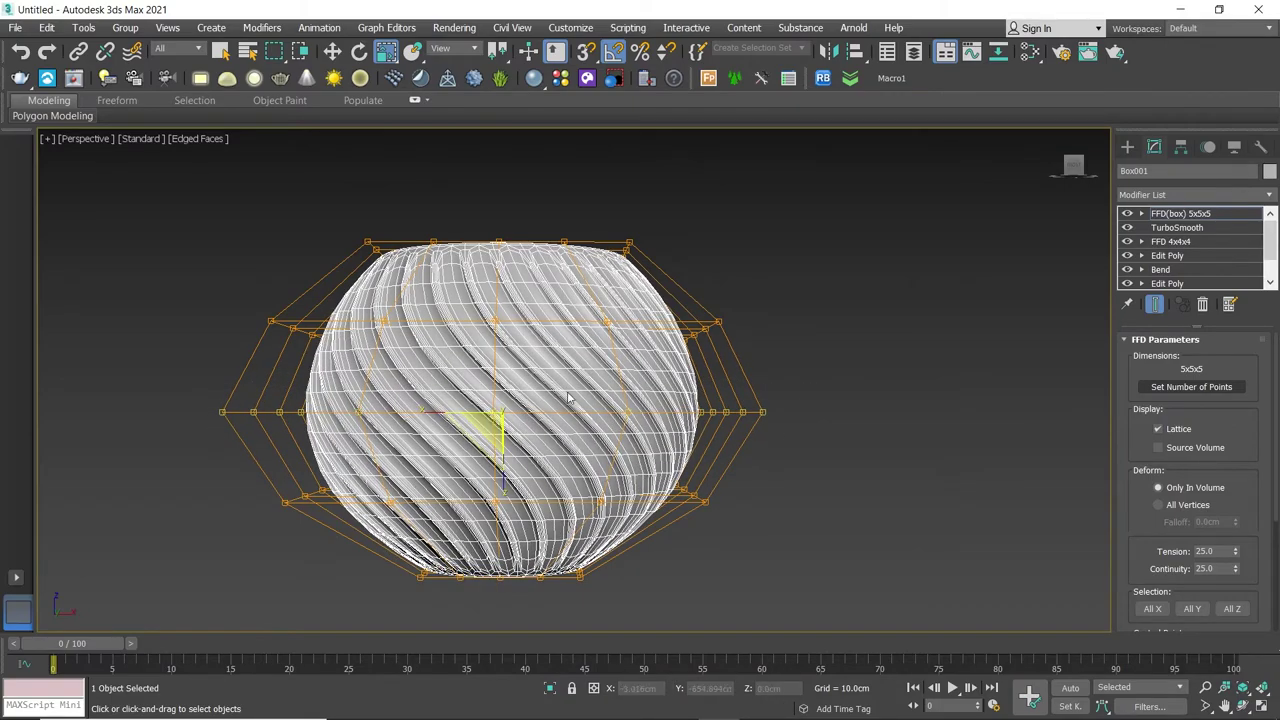
middle_drag(244, 323, 240, 345)
drag(852, 373, 850, 372)
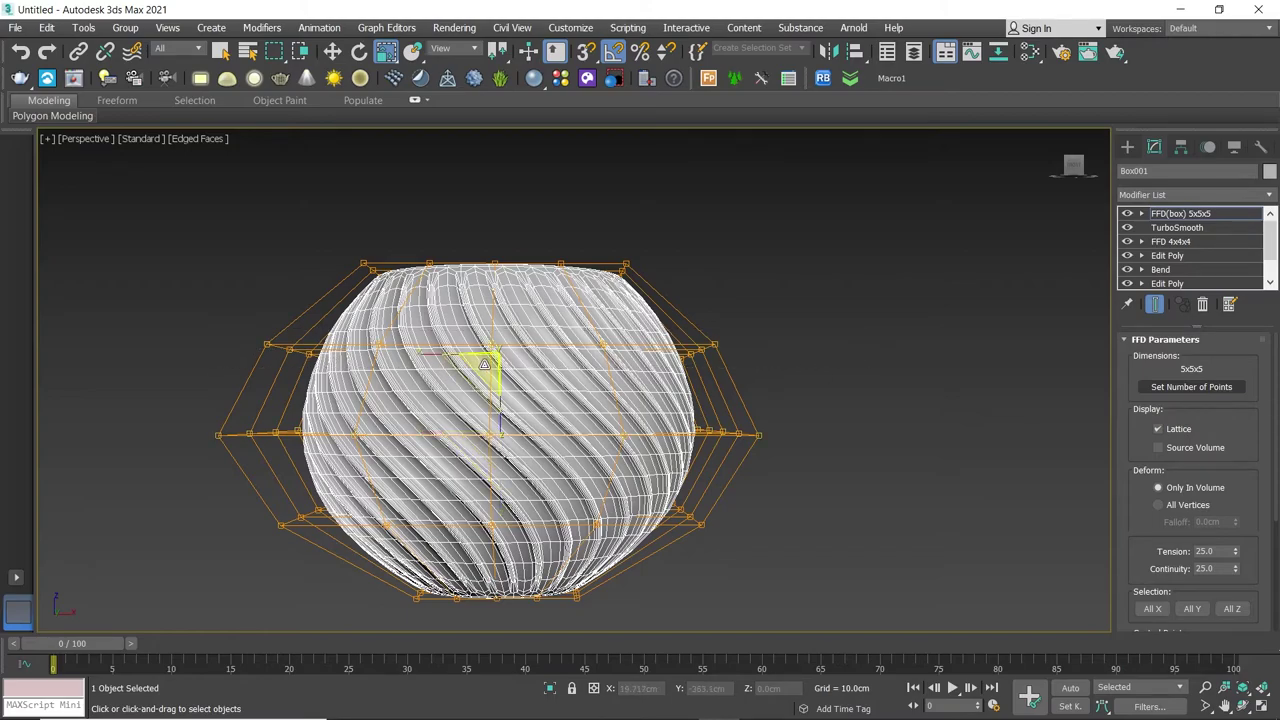
drag(484, 363, 500, 352)
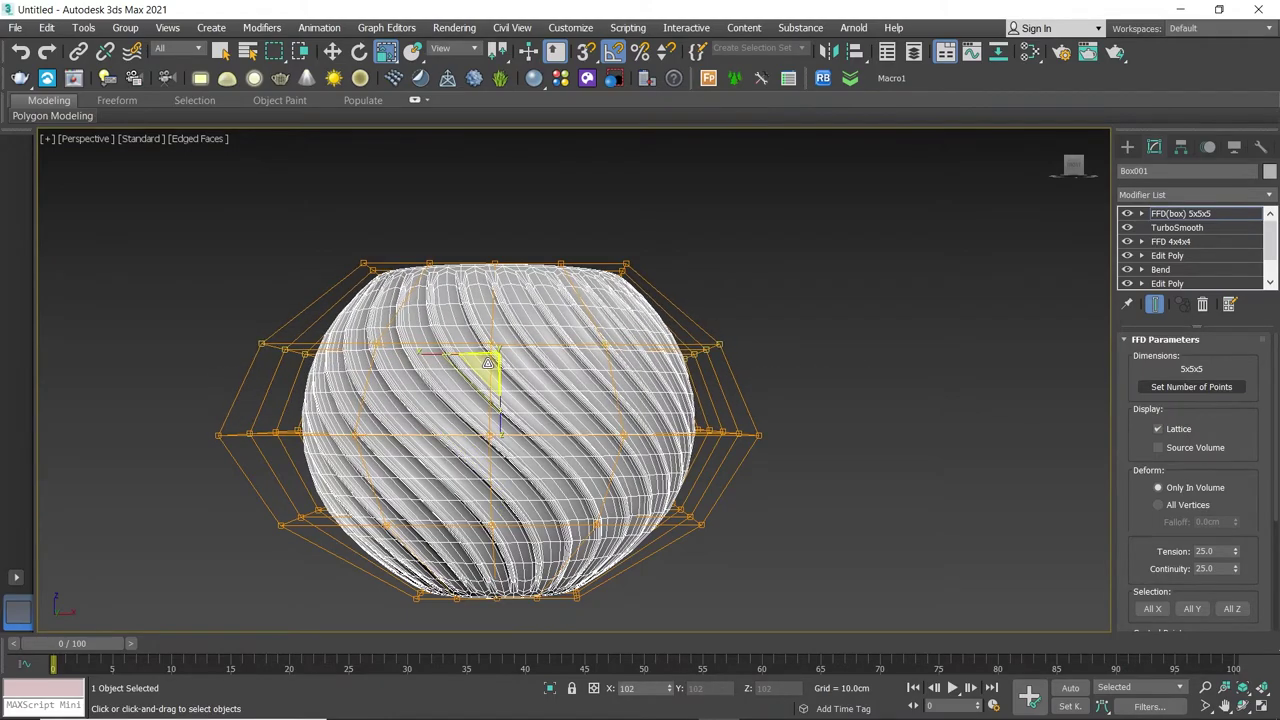
middle_drag(541, 391, 541, 359)
drag(636, 506, 713, 502)
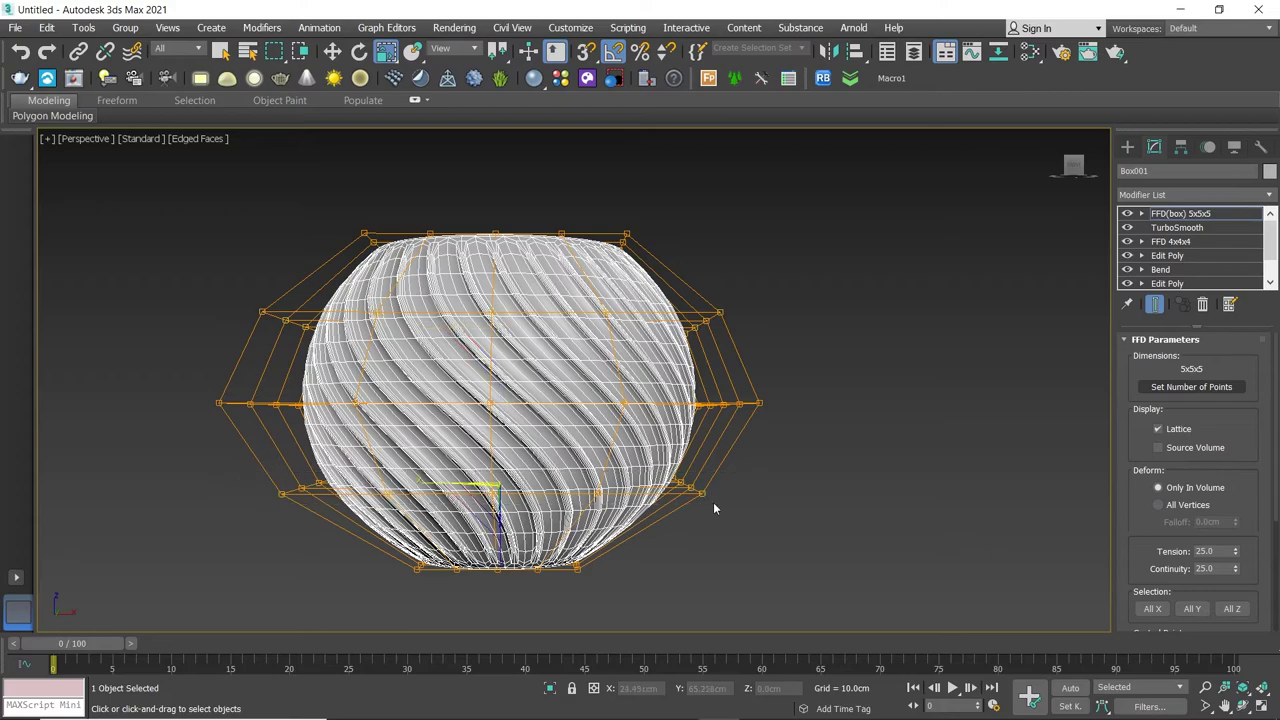
drag(486, 494, 491, 495)
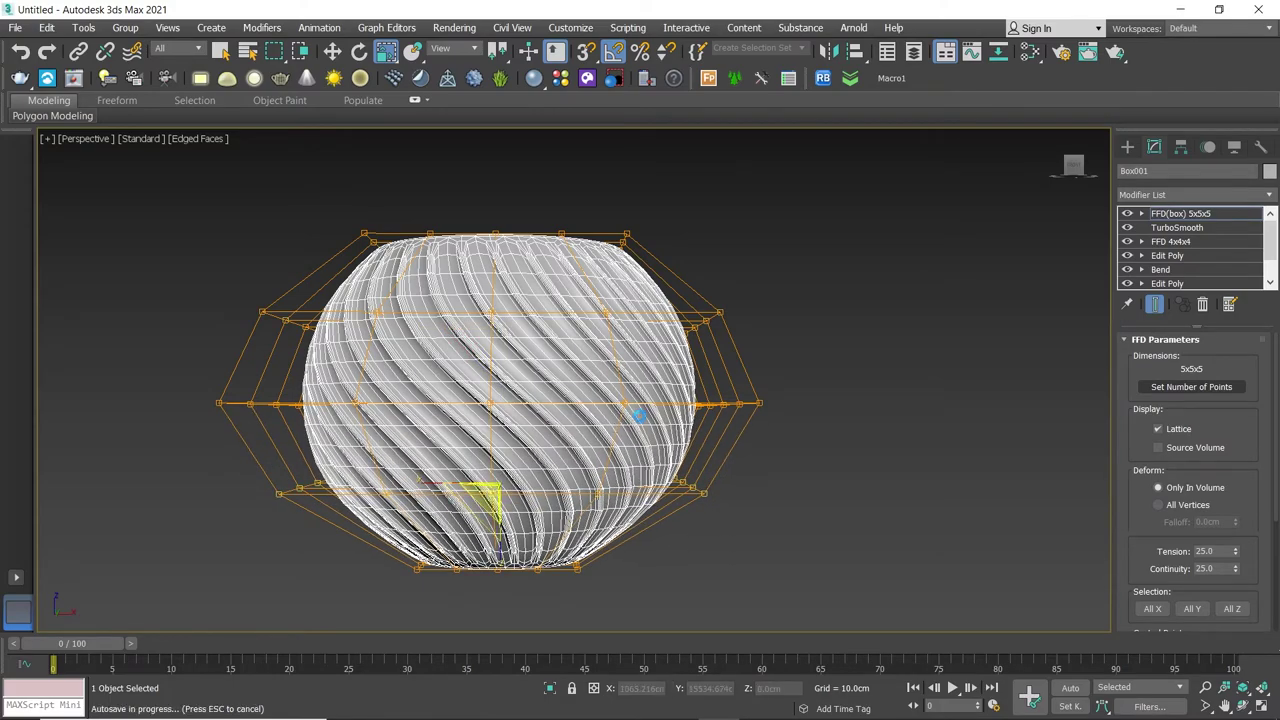
mouse_move(491, 495)
alt+middle_down()
mouse_move(627, 479)
mouse_move(884, 390)
alt+middle_up()
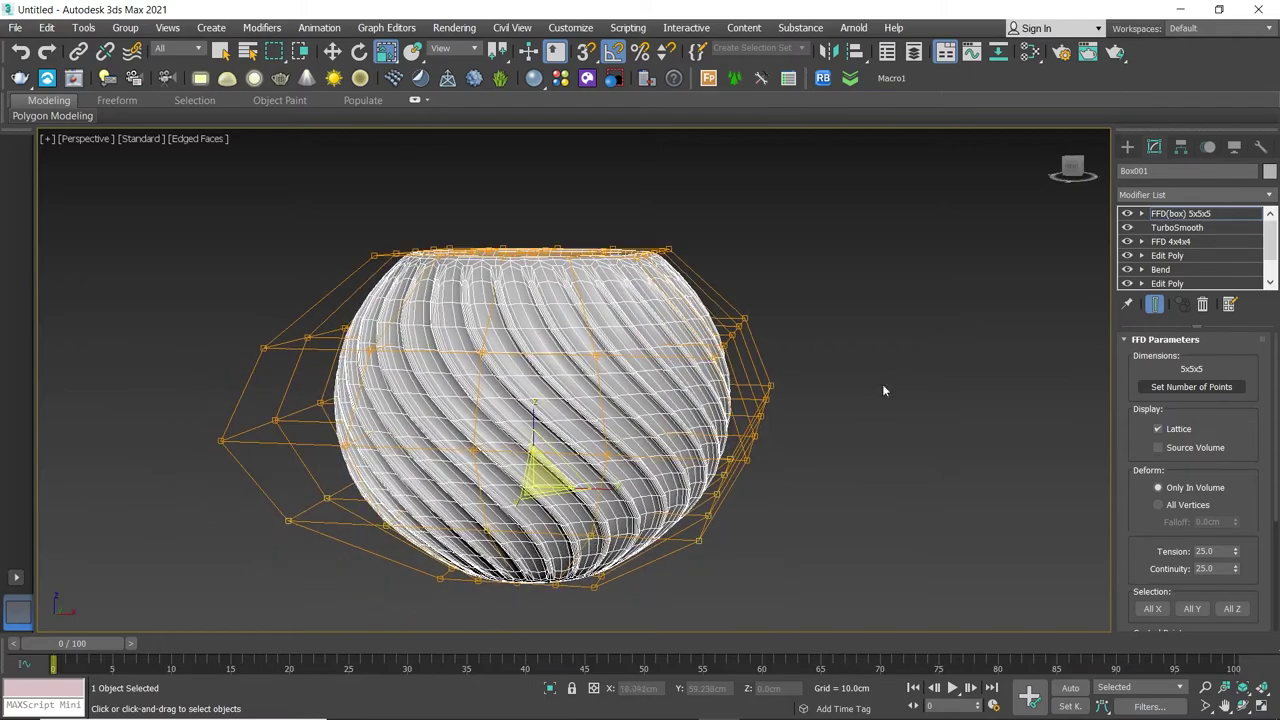
Add a TurboSmooth modifier with 2 iterations and Isoline Display enabled
click(1220, 195)
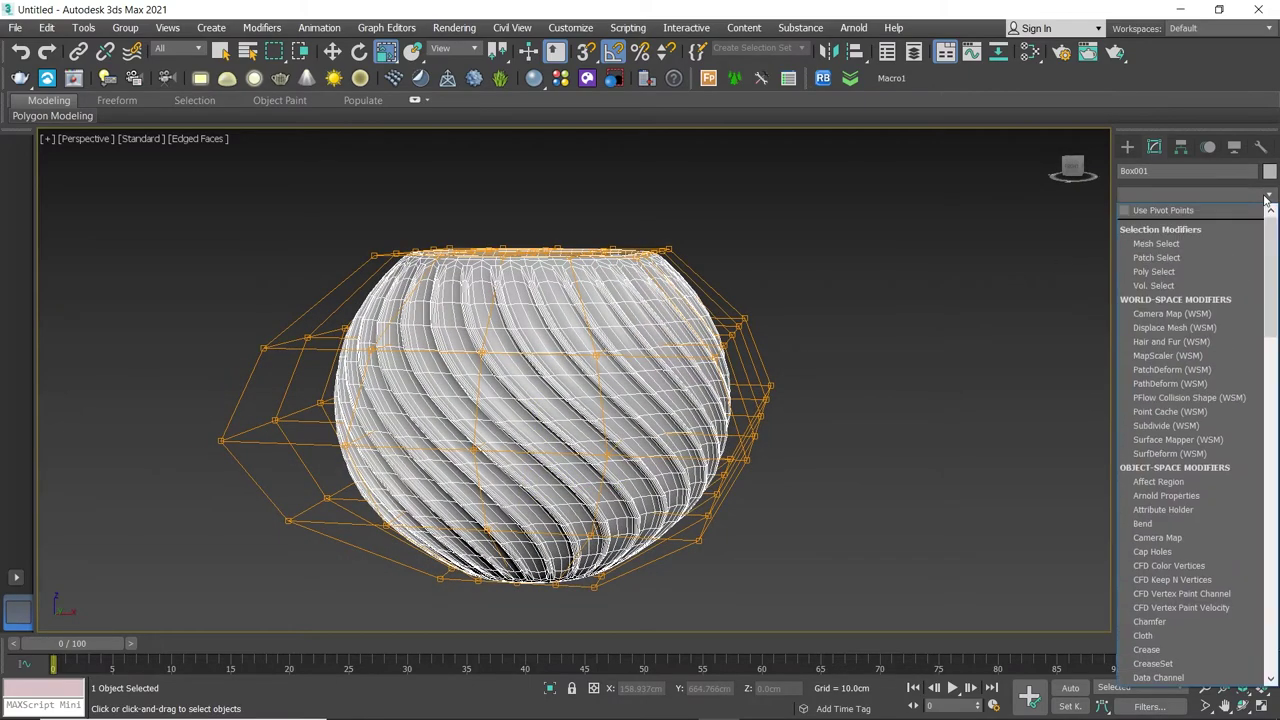
key(t)
click(1190, 348)
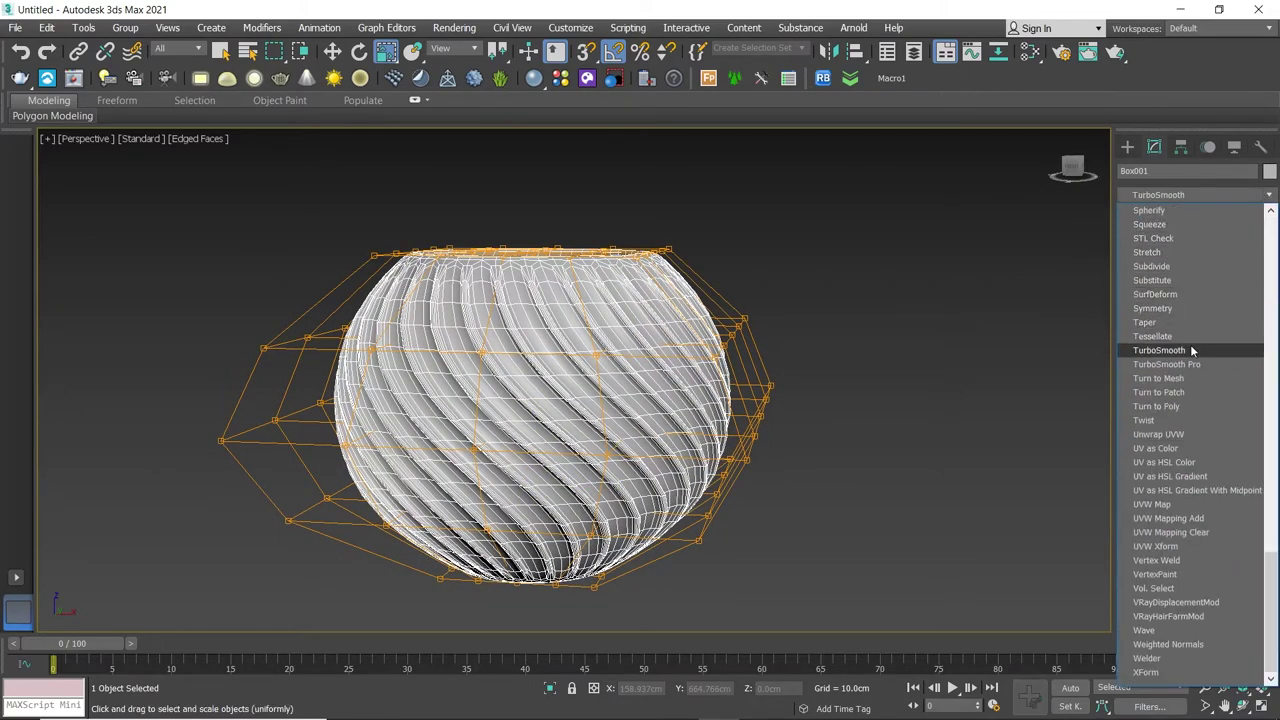
click(1250, 364)
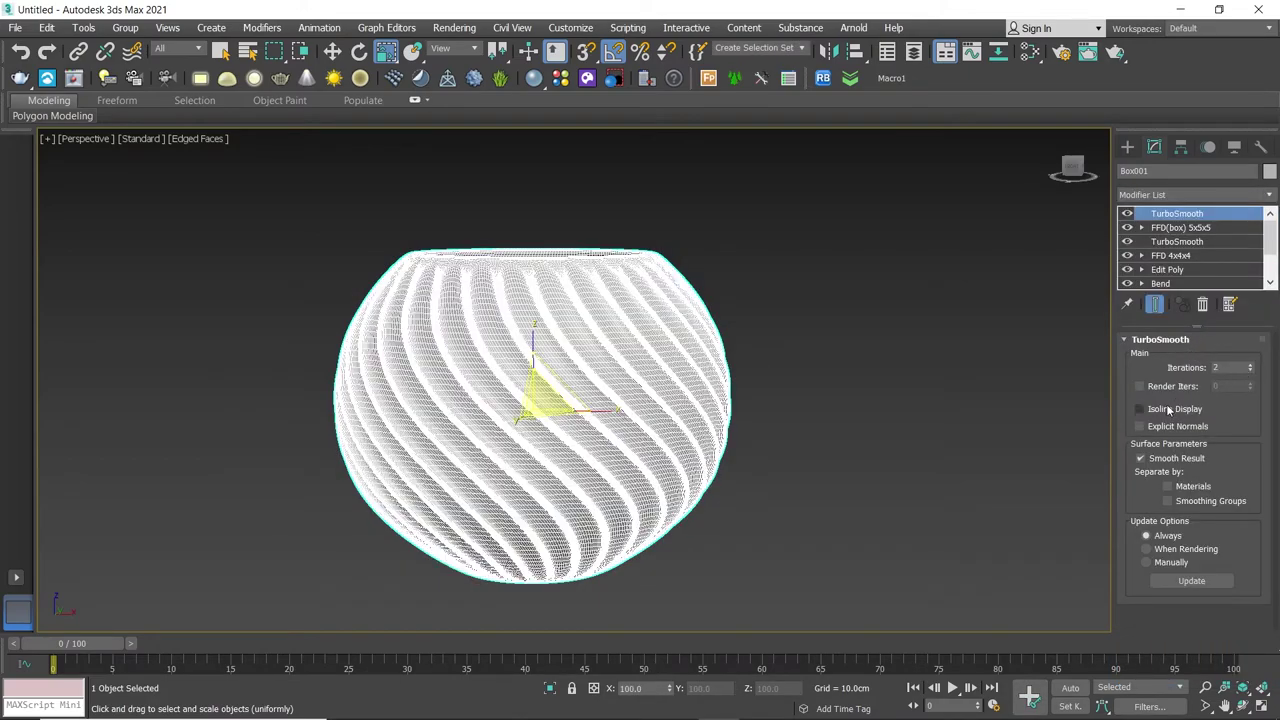
click(1139, 409)
Frame the vase, show it shaded without edged faces, and deselect it
alt+middle_drag(691, 365, 710, 370)
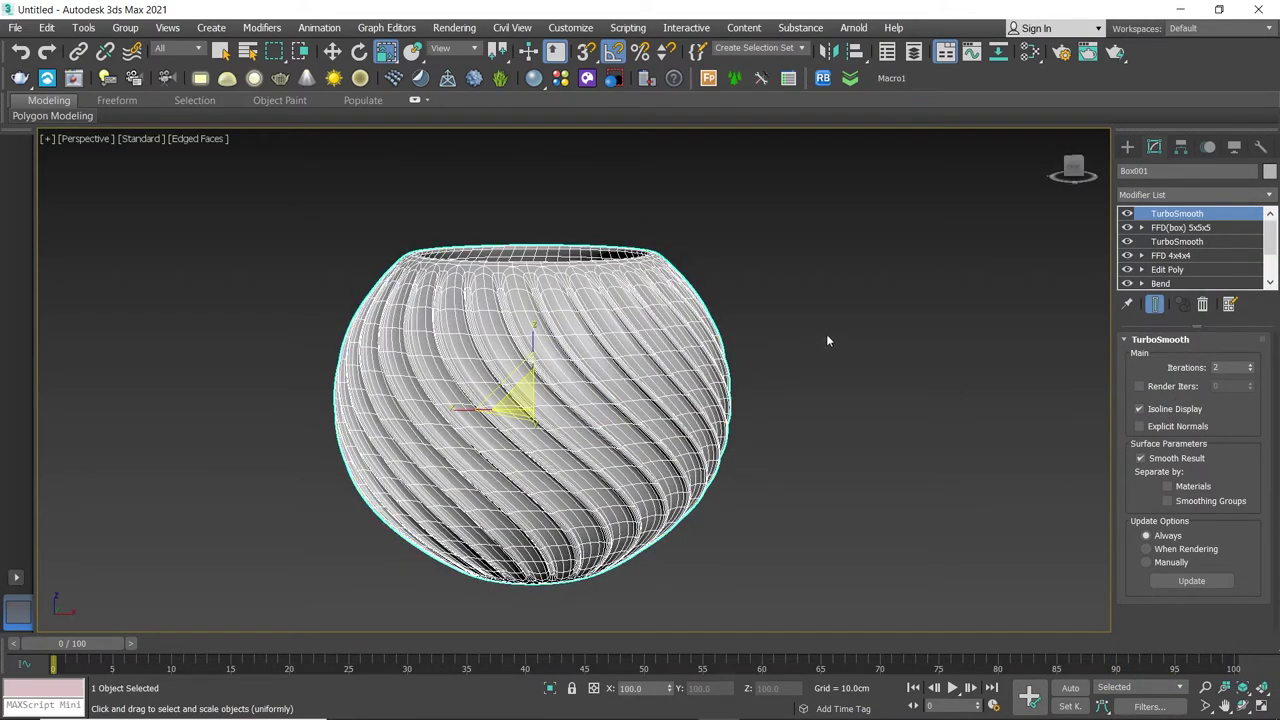
key(shift+z)
key(F4)
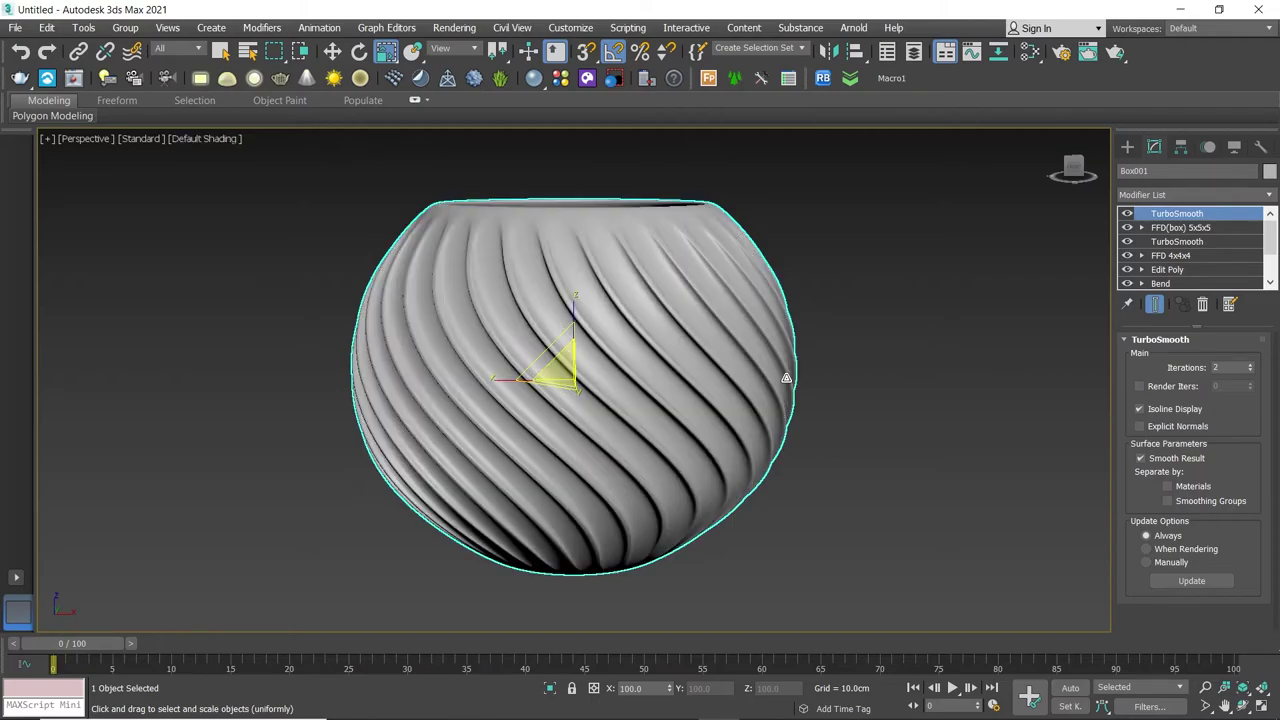
key(q)
click(836, 400)
mouse_move(663, 371)
alt+middle_down()
mouse_move(646, 271)
mouse_move(617, 354)
mouse_move(582, 352)
mouse_move(557, 380)
mouse_move(571, 431)
mouse_move(496, 430)
mouse_move(580, 403)
mouse_move(630, 416)
mouse_move(646, 443)
mouse_move(643, 491)
mouse_move(623, 514)
mouse_move(653, 437)
mouse_move(606, 434)
mouse_move(640, 380)
mouse_move(657, 391)
mouse_move(651, 369)
mouse_move(586, 374)
mouse_move(648, 369)
alt+middle_up()
scroll(616, 315, up, 3)
scroll(619, 290, up, 2)
scroll(657, 391, down, 3)
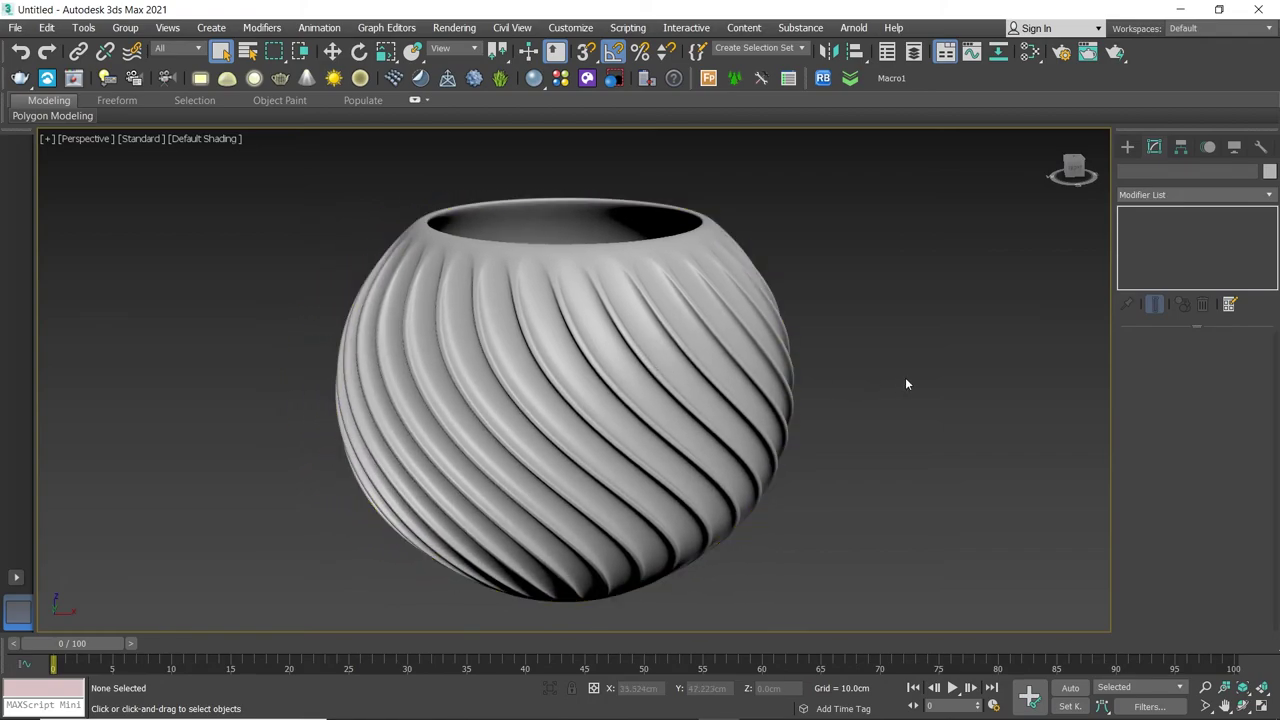